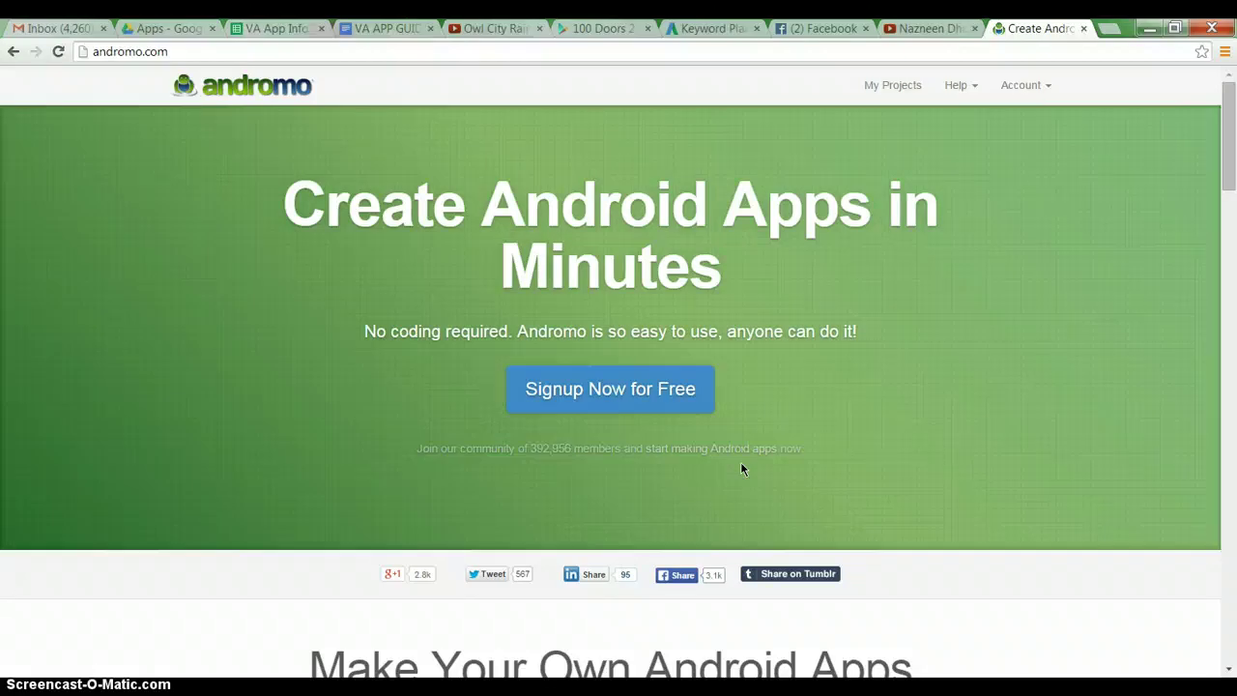
Go to the My Applications page at apps.createcoolapps.com/myapplications.aspx.
click(452, 57)
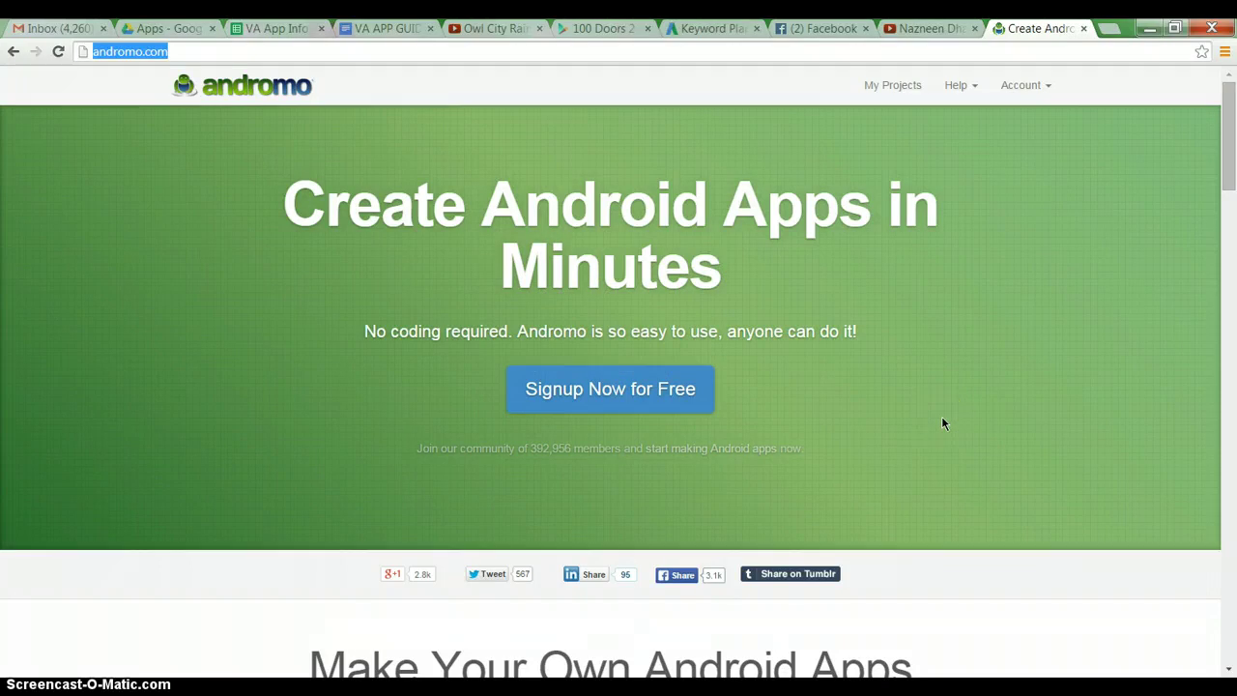
text(crea)
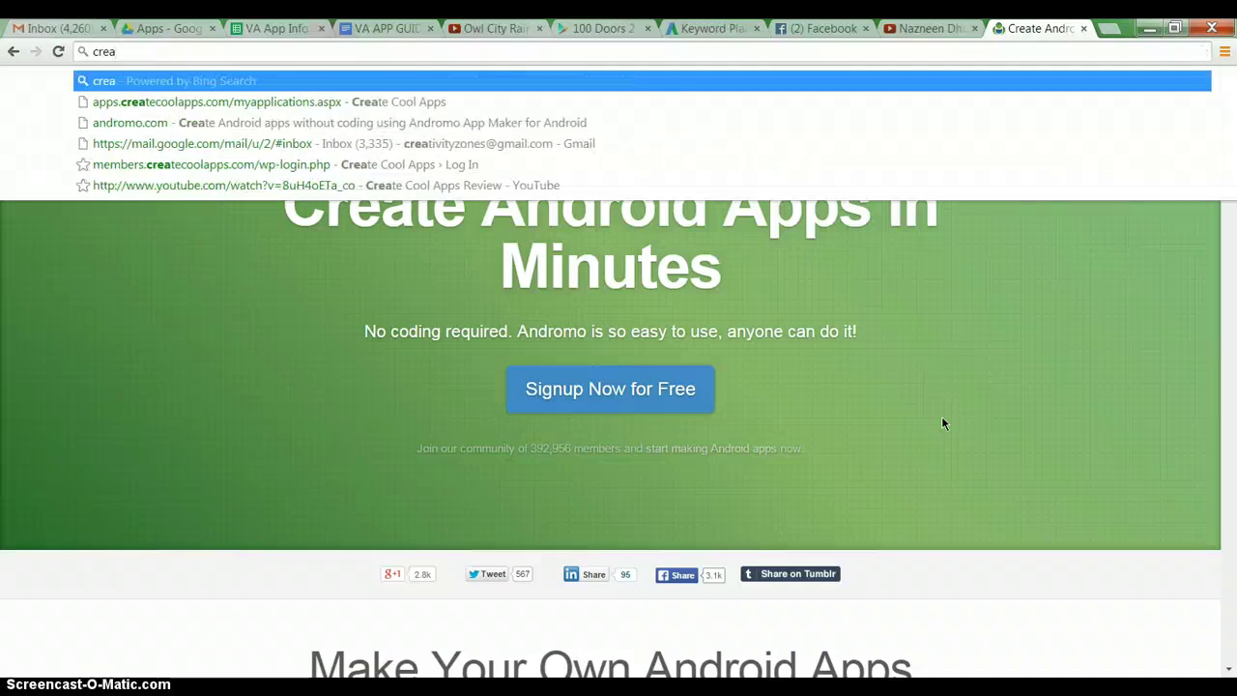
click(272, 105)
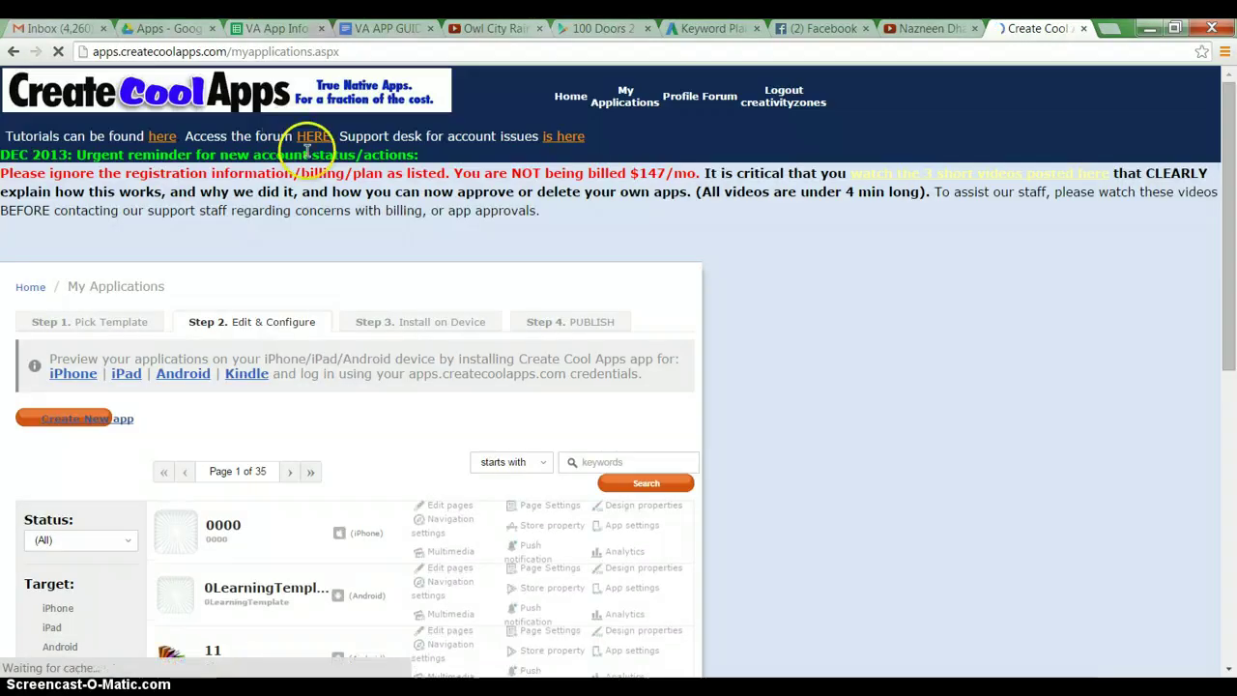
scroll(685, 337, down, 2)
scroll(692, 343, down, 3)
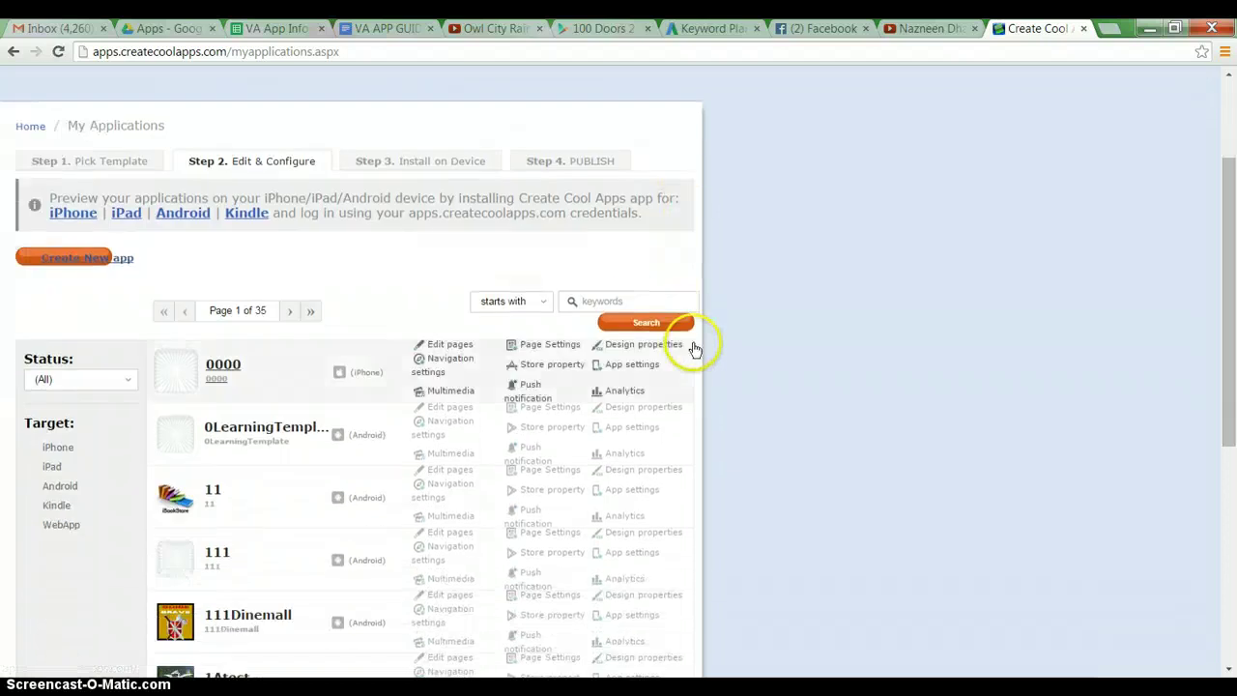
Search the application list for names starting with "pvz".
click(633, 302)
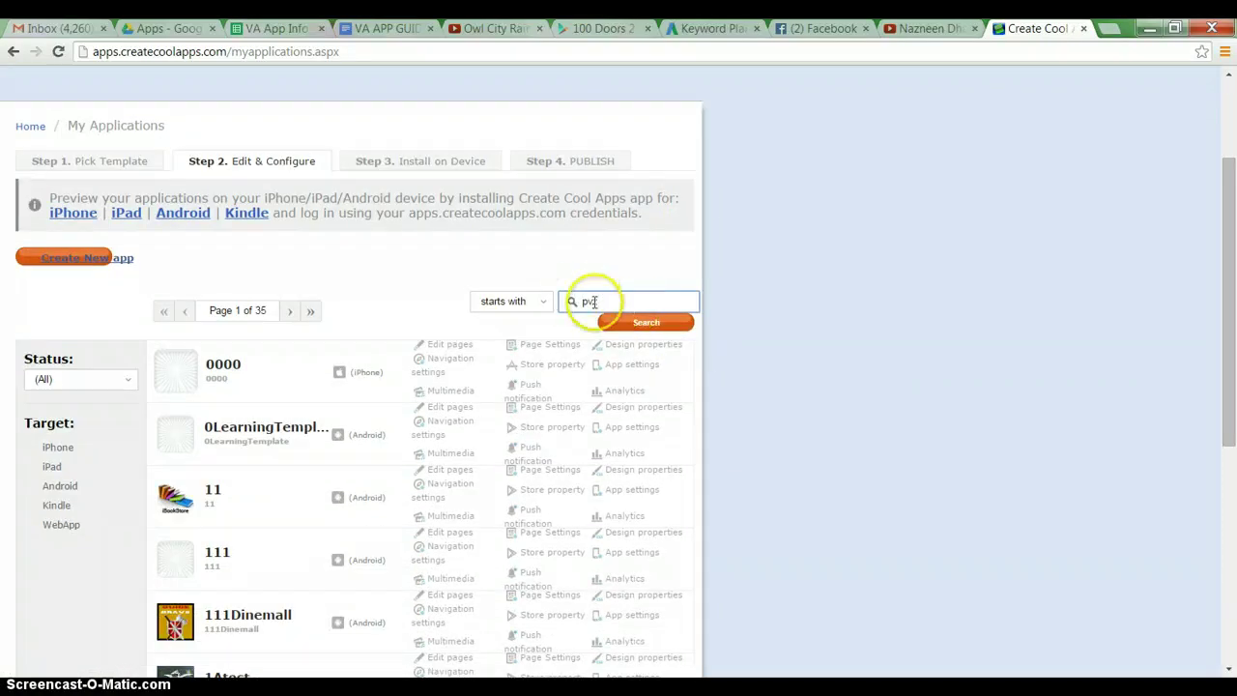
click(654, 323)
double_click(589, 301)
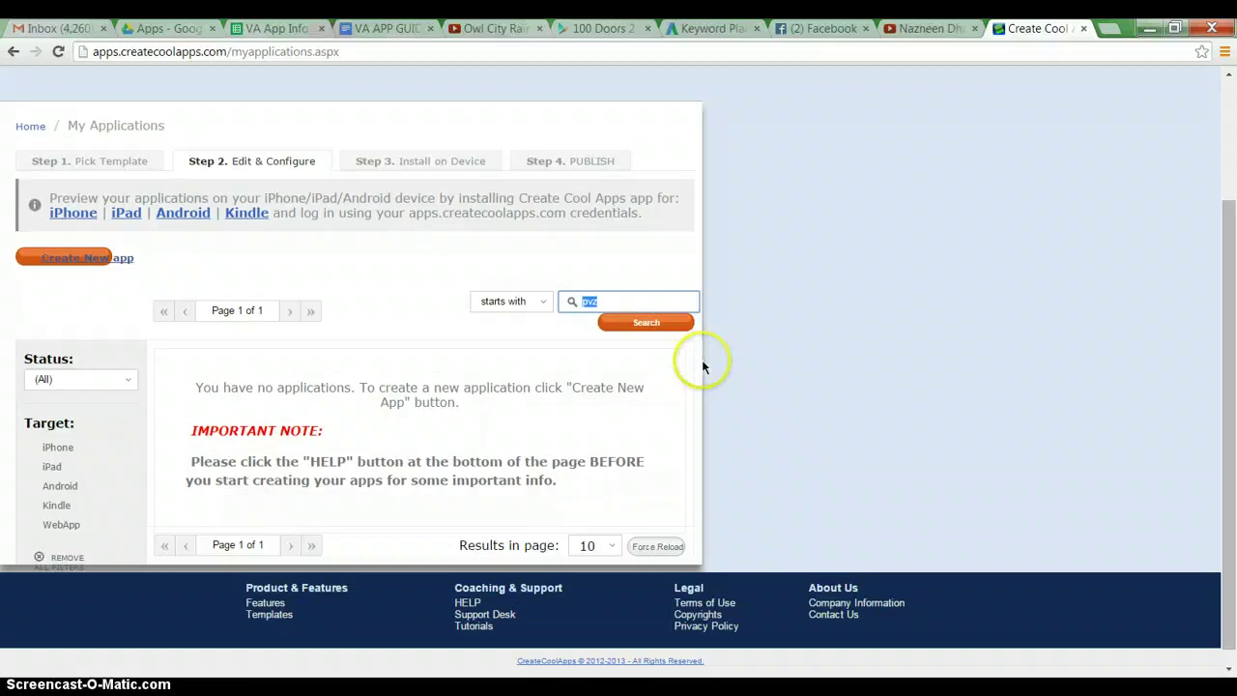
Switch the application search to "contains" matching and search for "pvz" again.
click(517, 302)
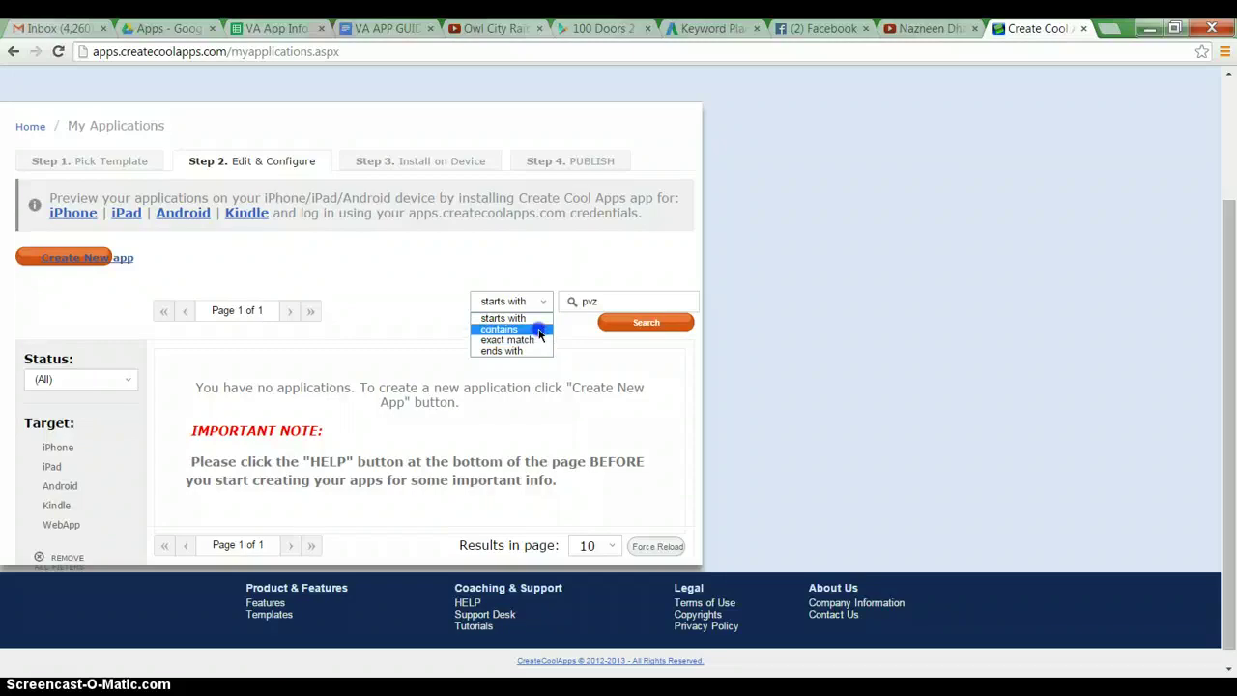
click(539, 334)
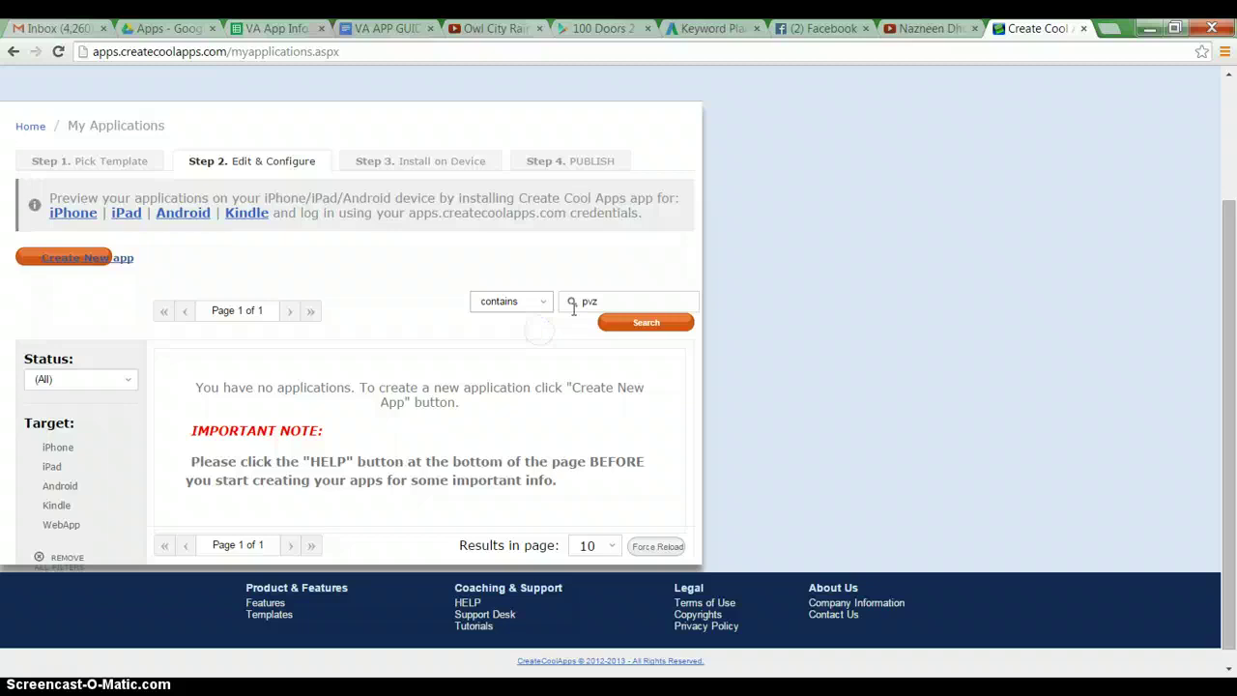
click(626, 323)
click(634, 324)
Search the applications for "zombies" and open the PvZ 2 Guide app with the ID AndroidGamePlantsVSZombies2.
drag(620, 304, 550, 304)
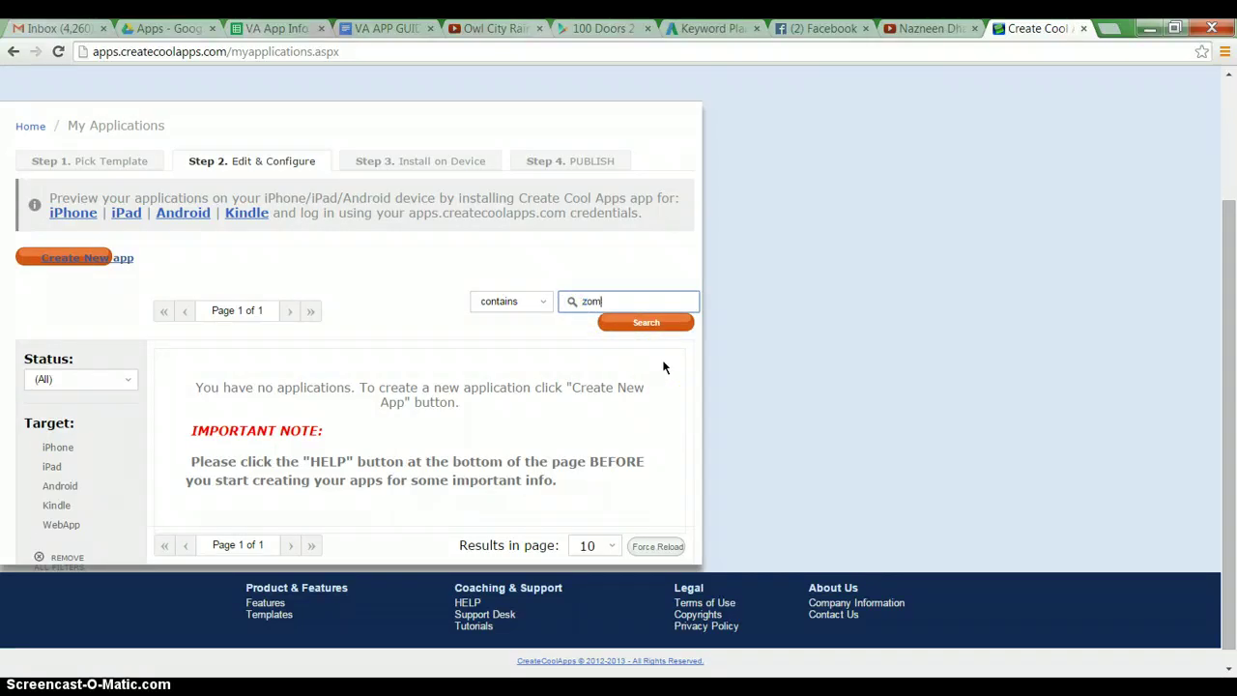
click(644, 323)
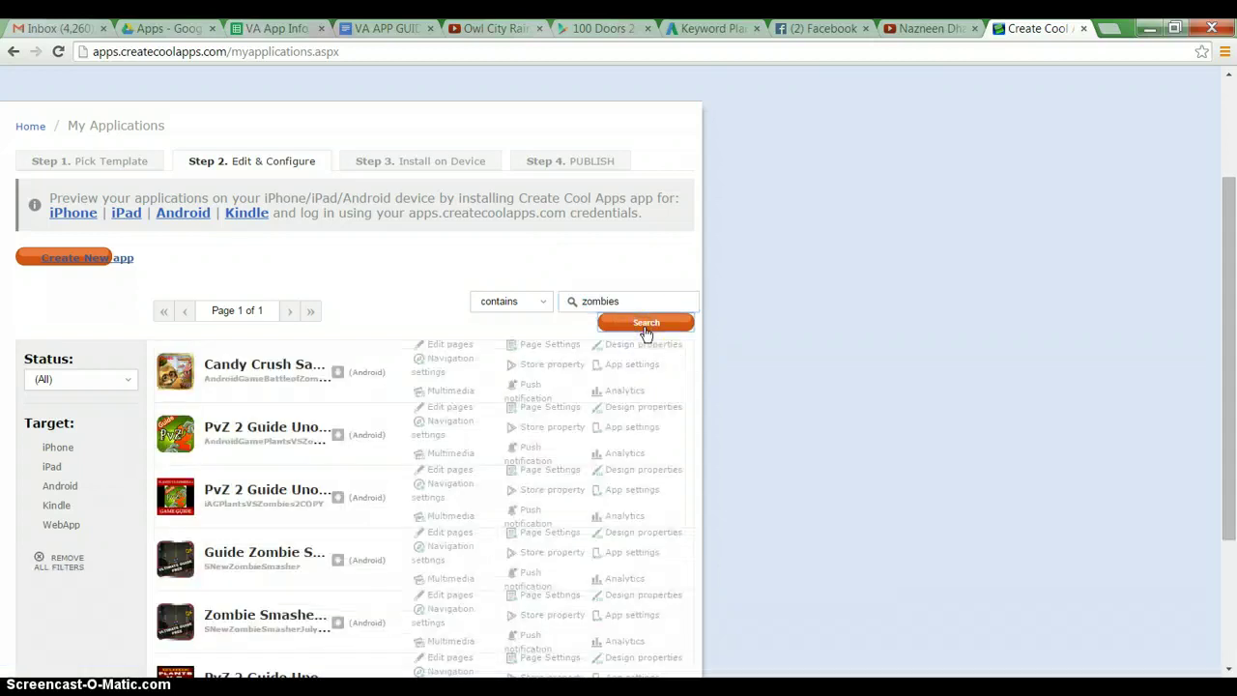
scroll(763, 385, down, 1)
scroll(763, 386, down, 1)
scroll(762, 385, down, 1)
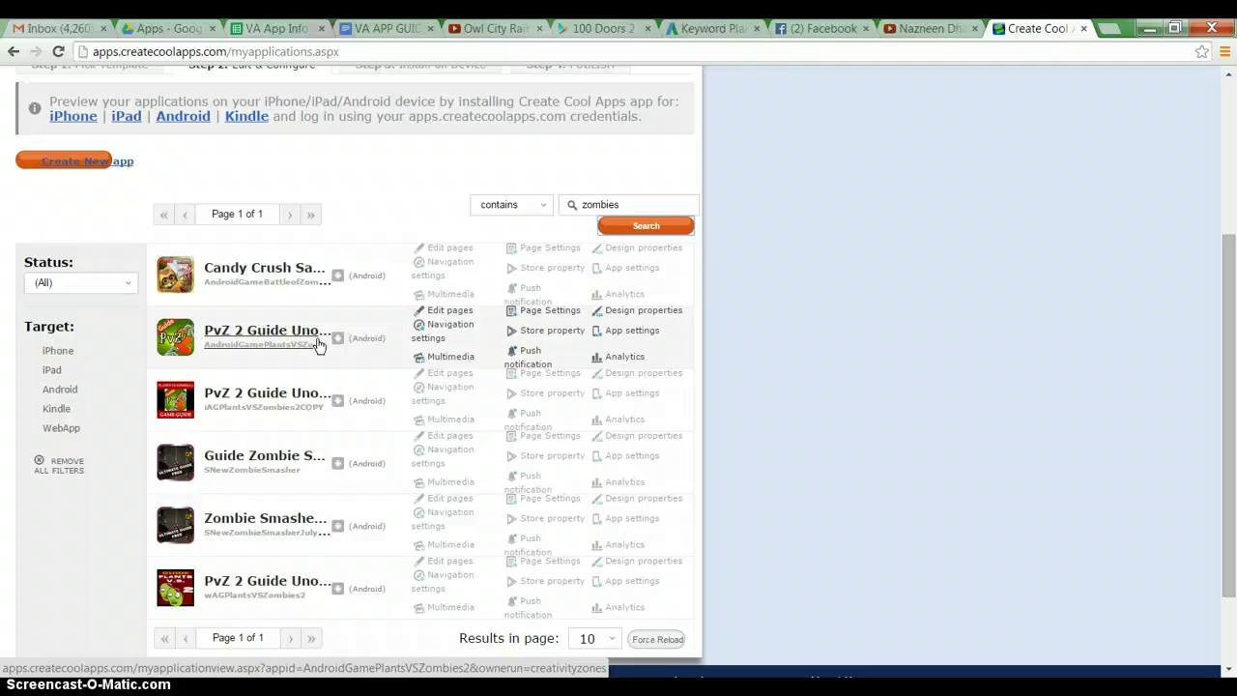
scroll(318, 345, down, 1)
click(311, 372)
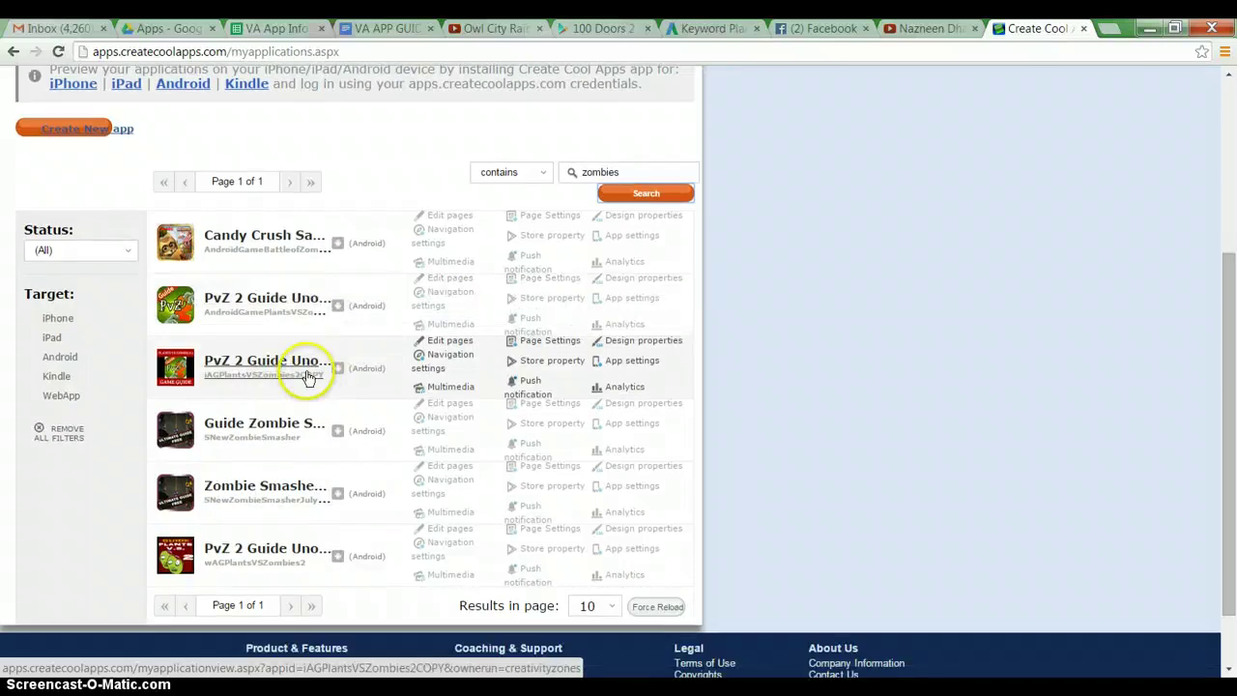
scroll(309, 376, up, 1)
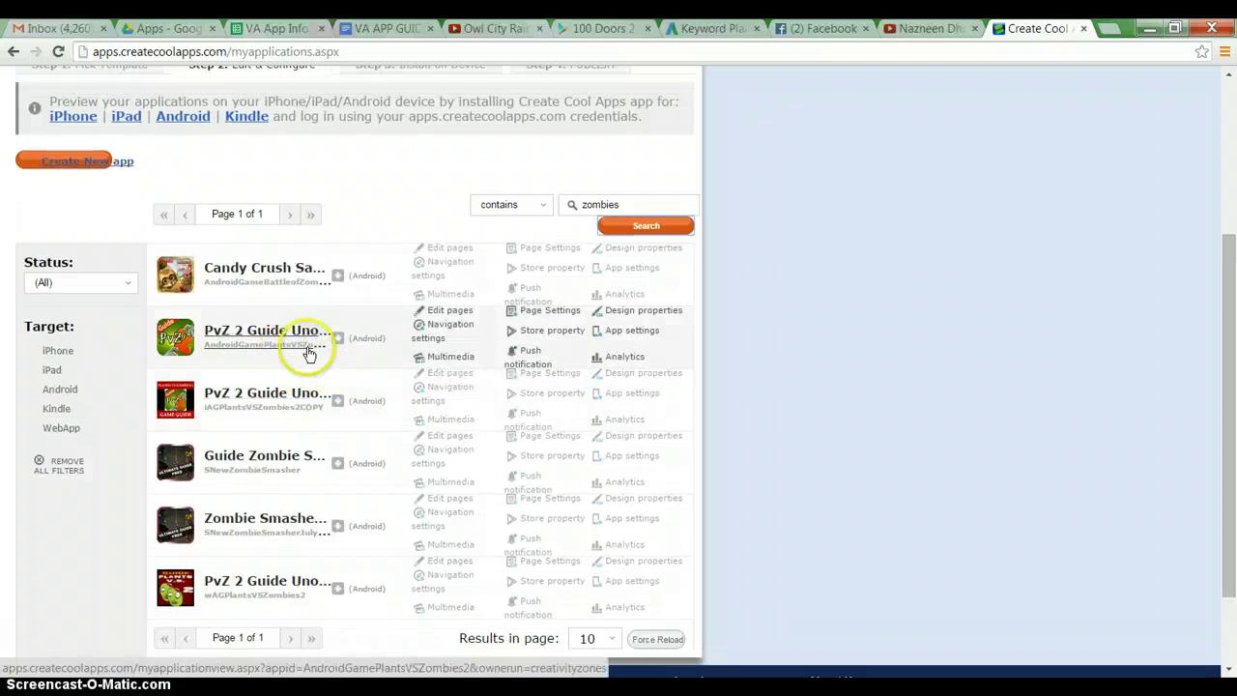
click(280, 335)
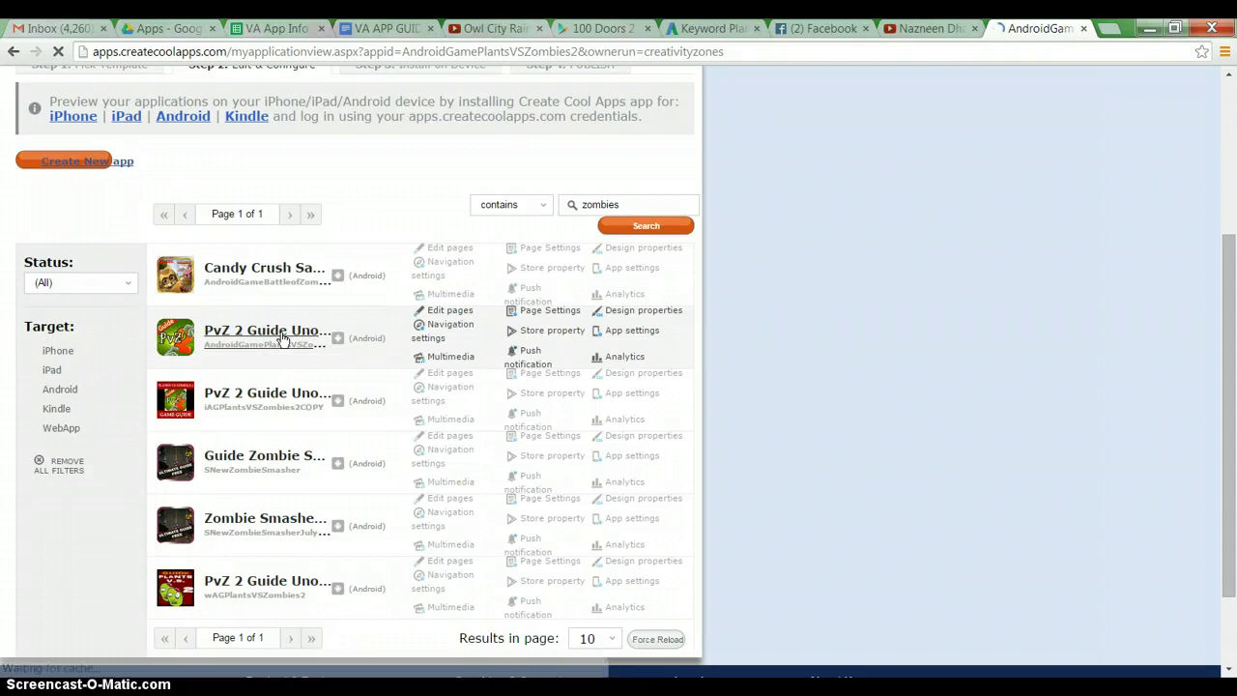
Go to the app's page editing and open the content of tab1.html.
scroll(288, 340, down, 3)
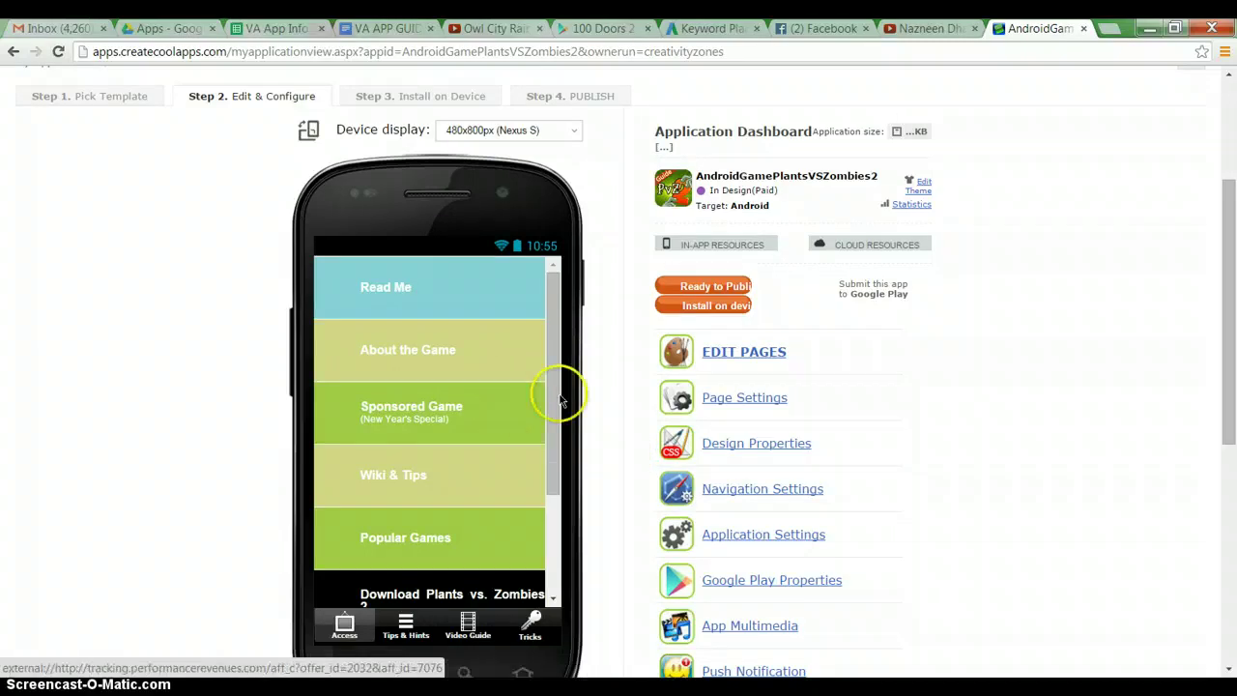
scroll(580, 416, down, 1)
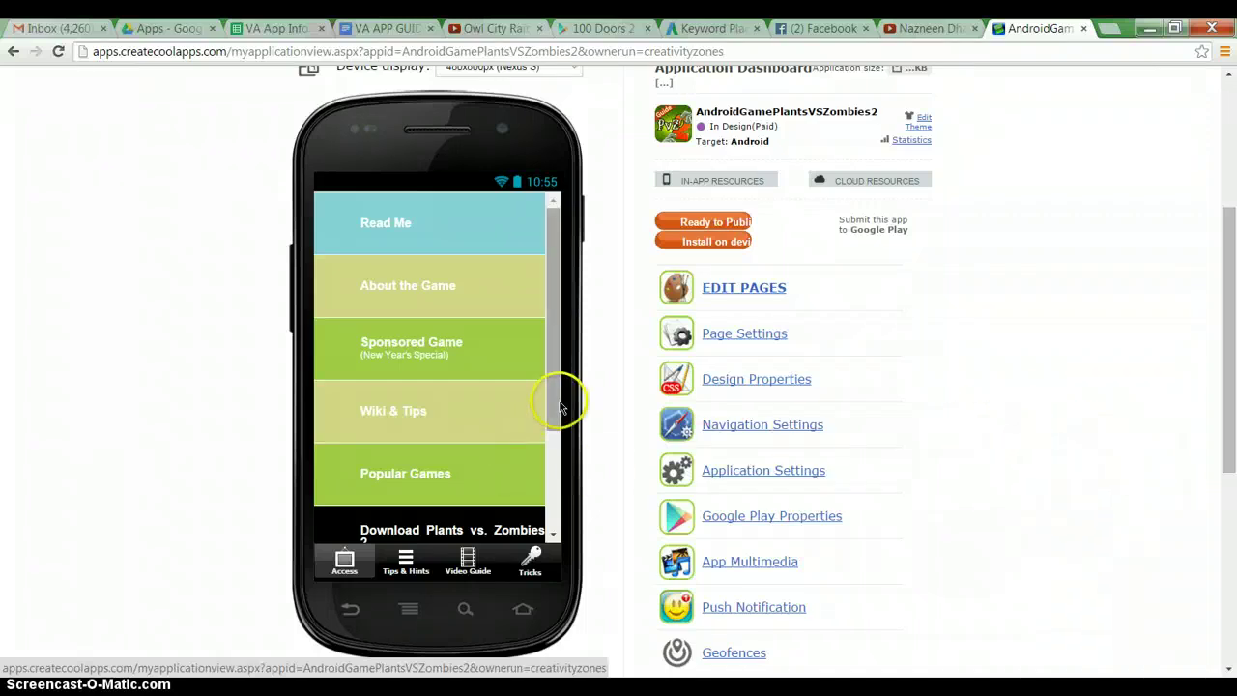
click(760, 289)
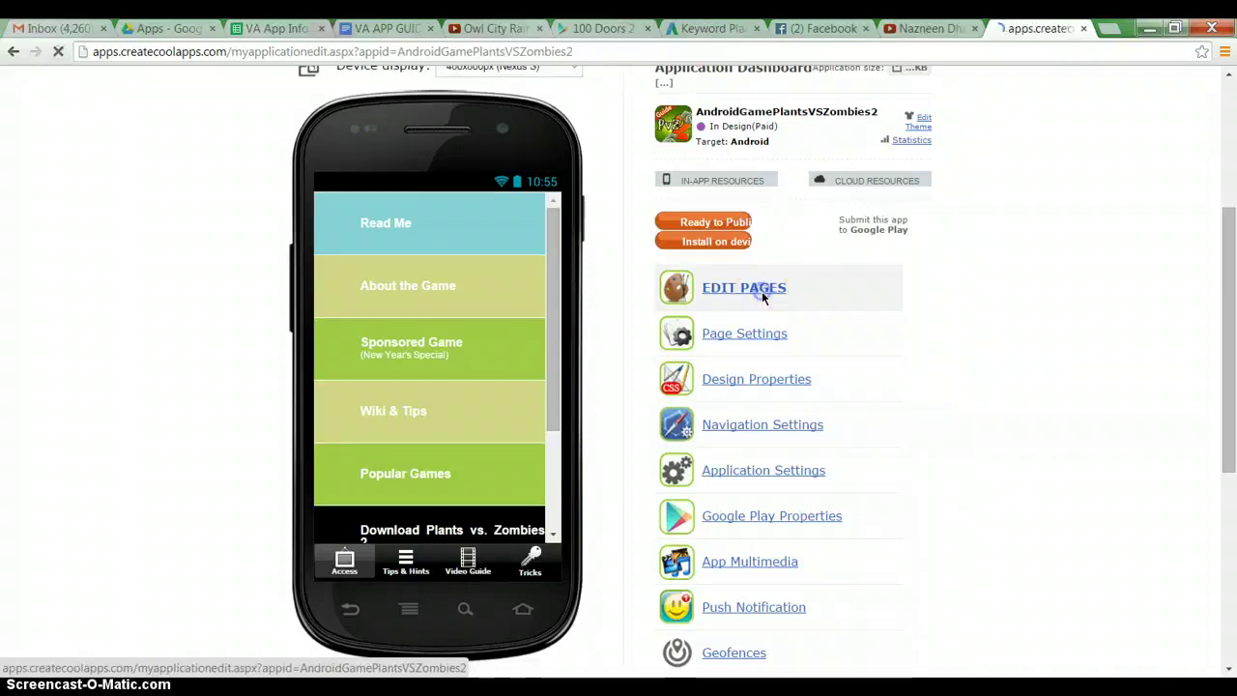
scroll(786, 380, down, 3)
scroll(557, 426, down, 1)
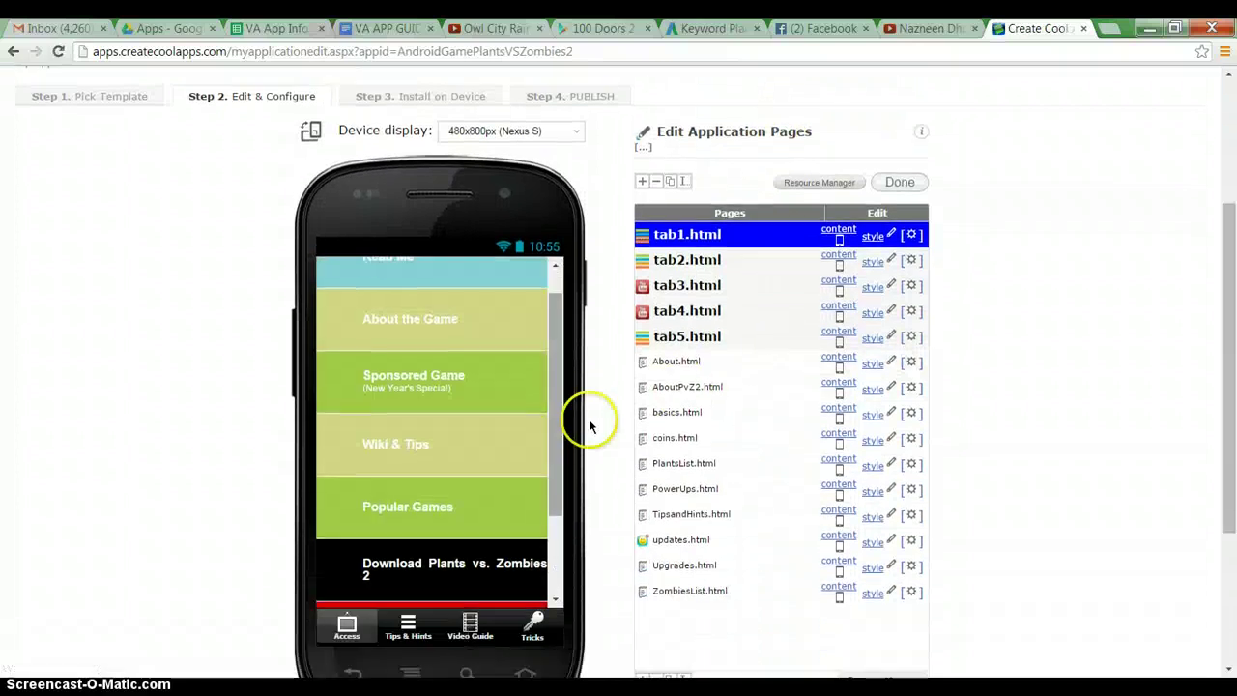
click(852, 231)
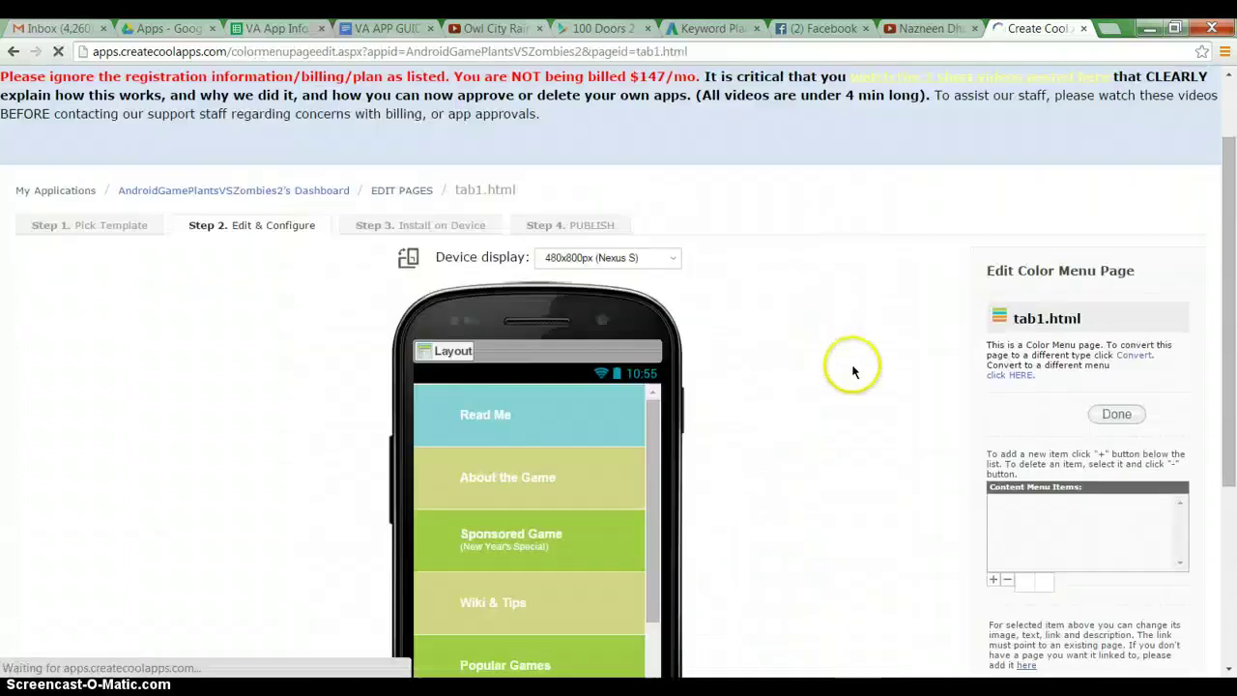
Set the background colour of the Read Me menu item to dark teal #00565E.
scroll(853, 367, down, 2)
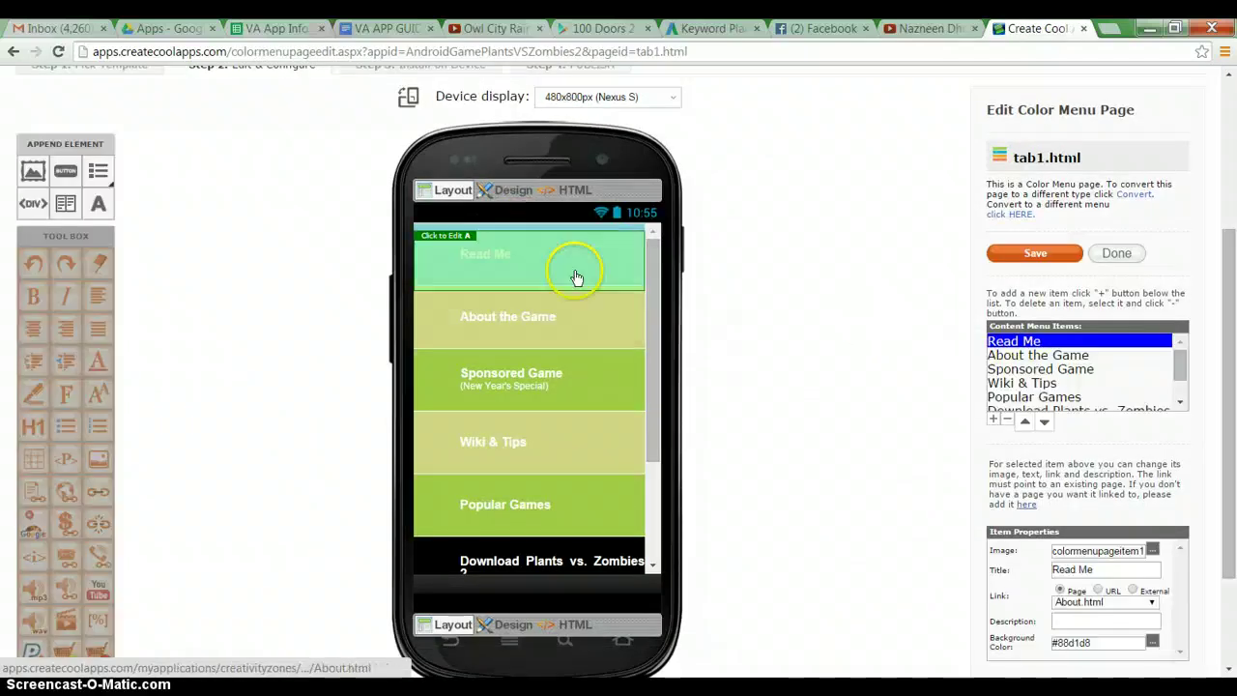
scroll(982, 441, down, 1)
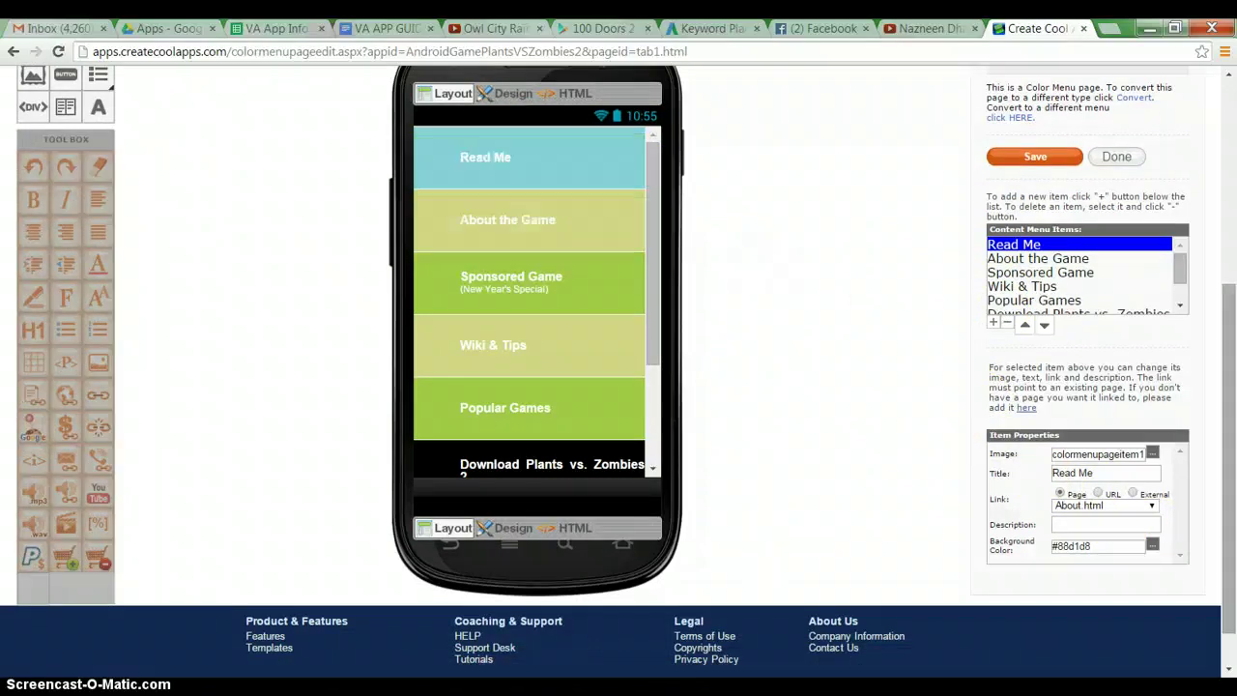
click(1152, 546)
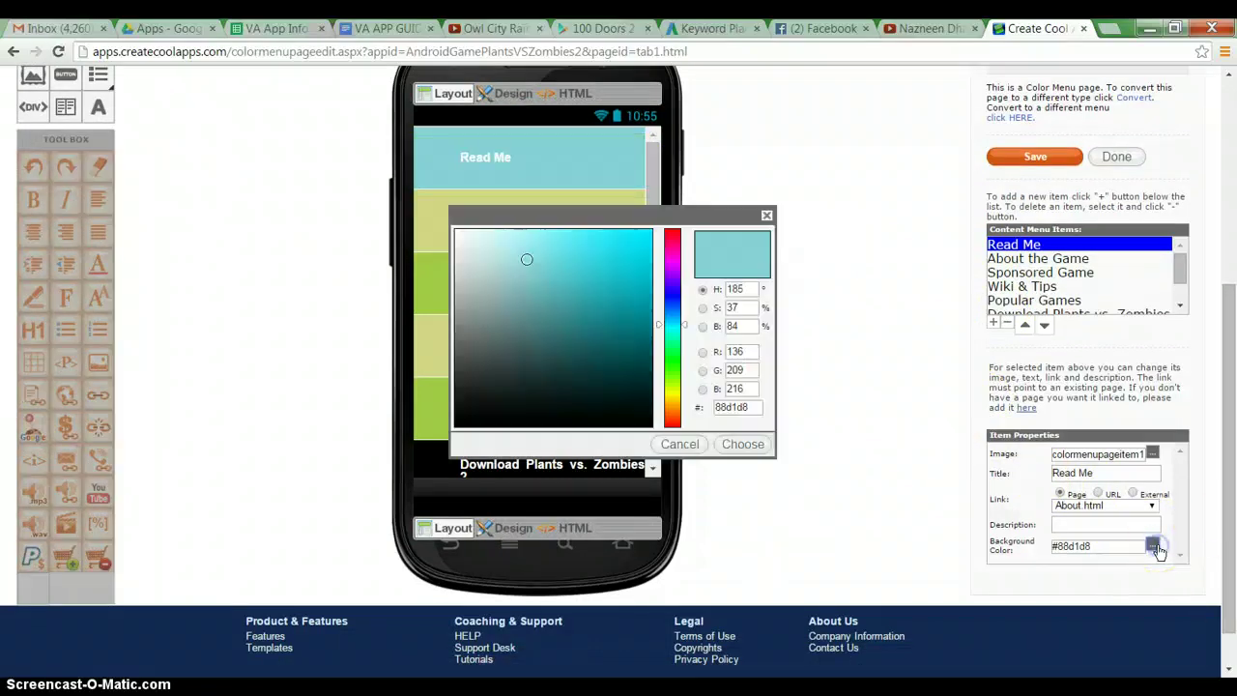
click(595, 299)
drag(662, 375, 655, 353)
click(753, 445)
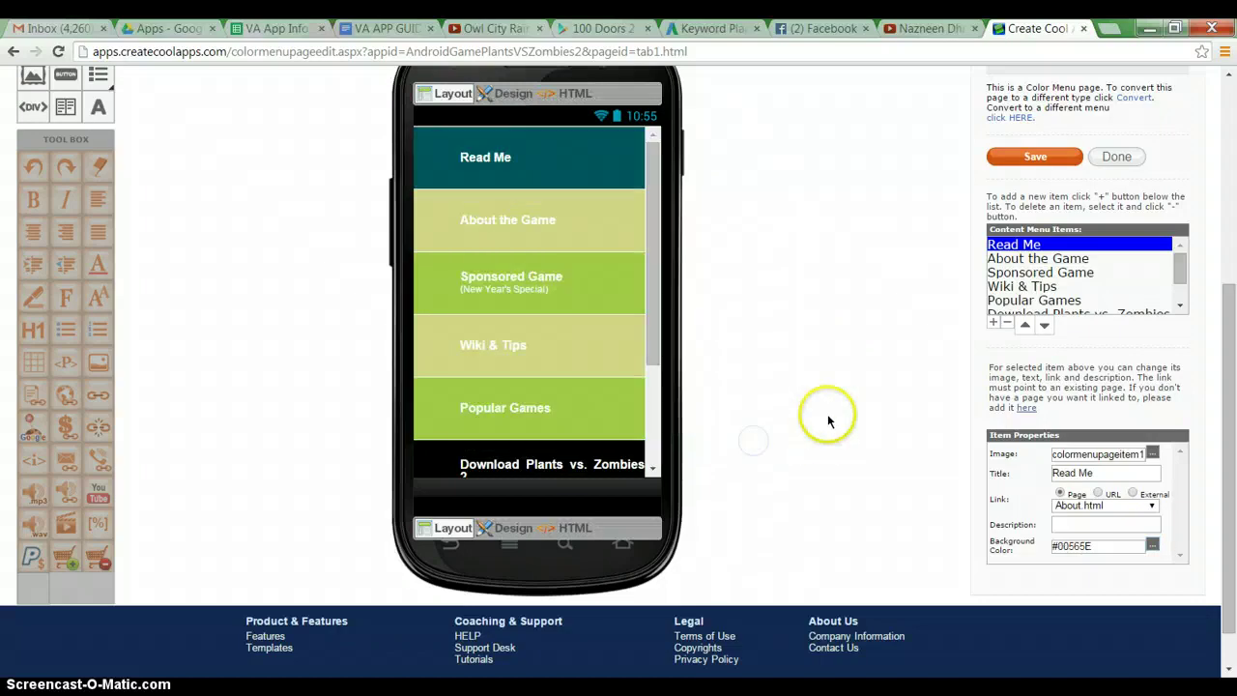
Set the background colour of the About the Game menu item to bright green #00E070.
click(1032, 261)
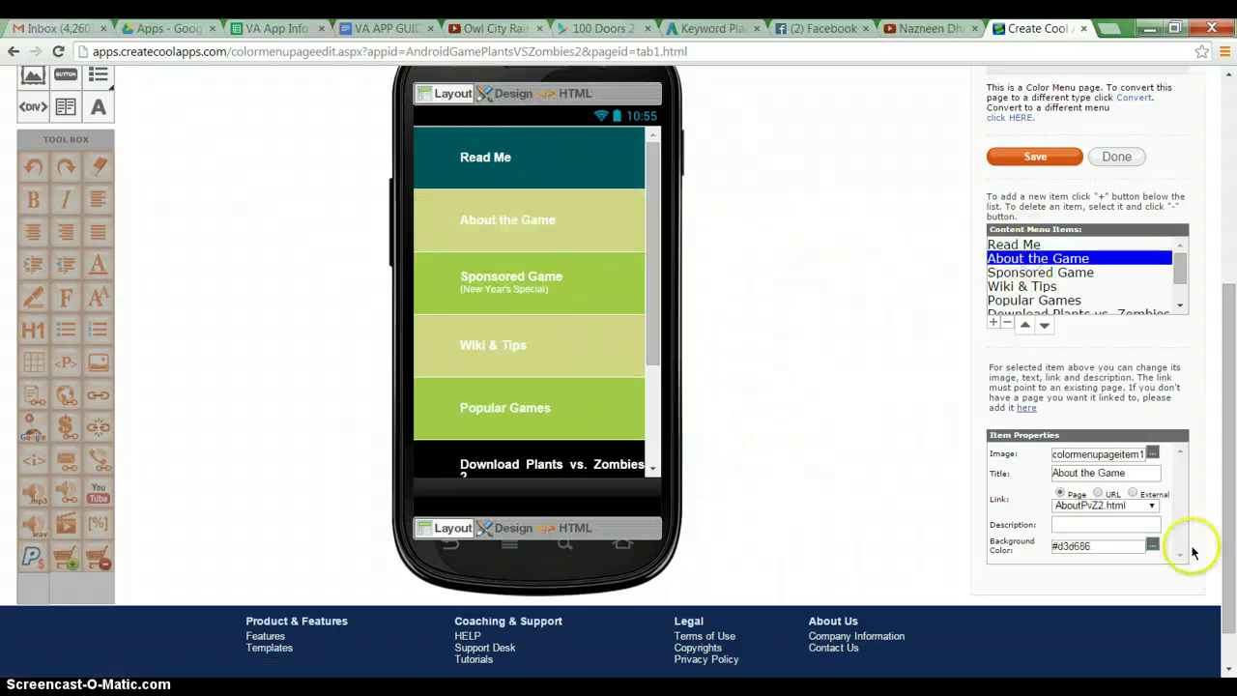
click(1153, 546)
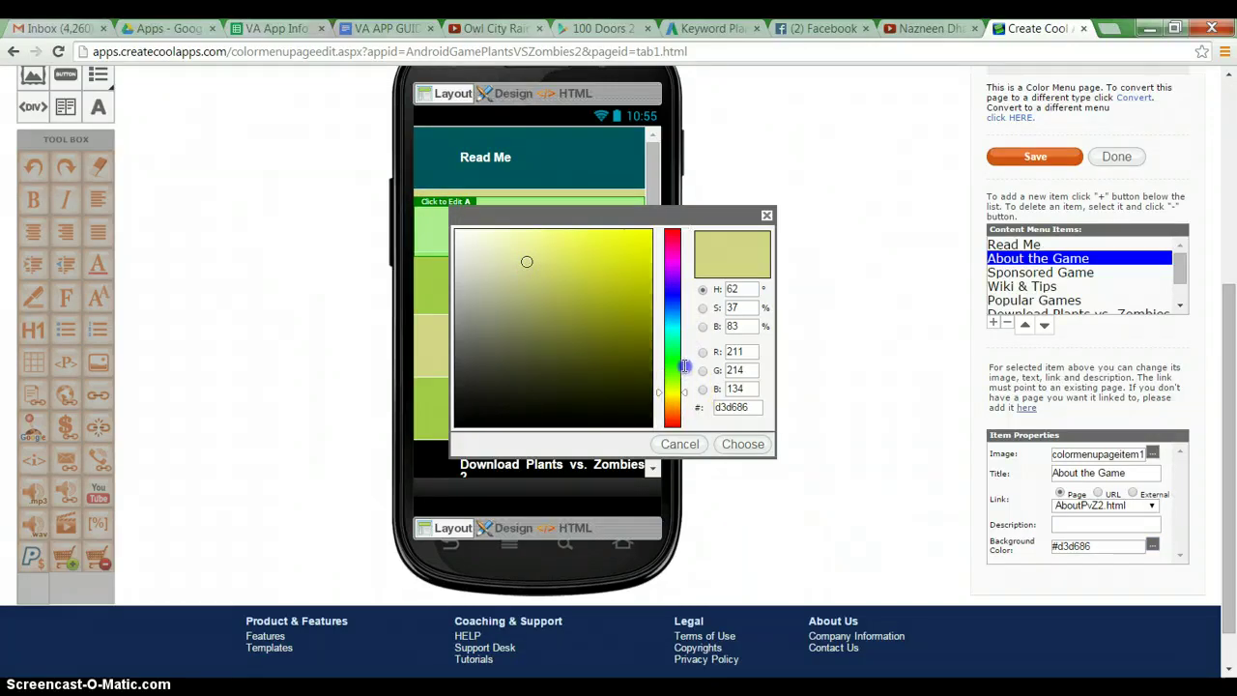
drag(684, 394, 682, 342)
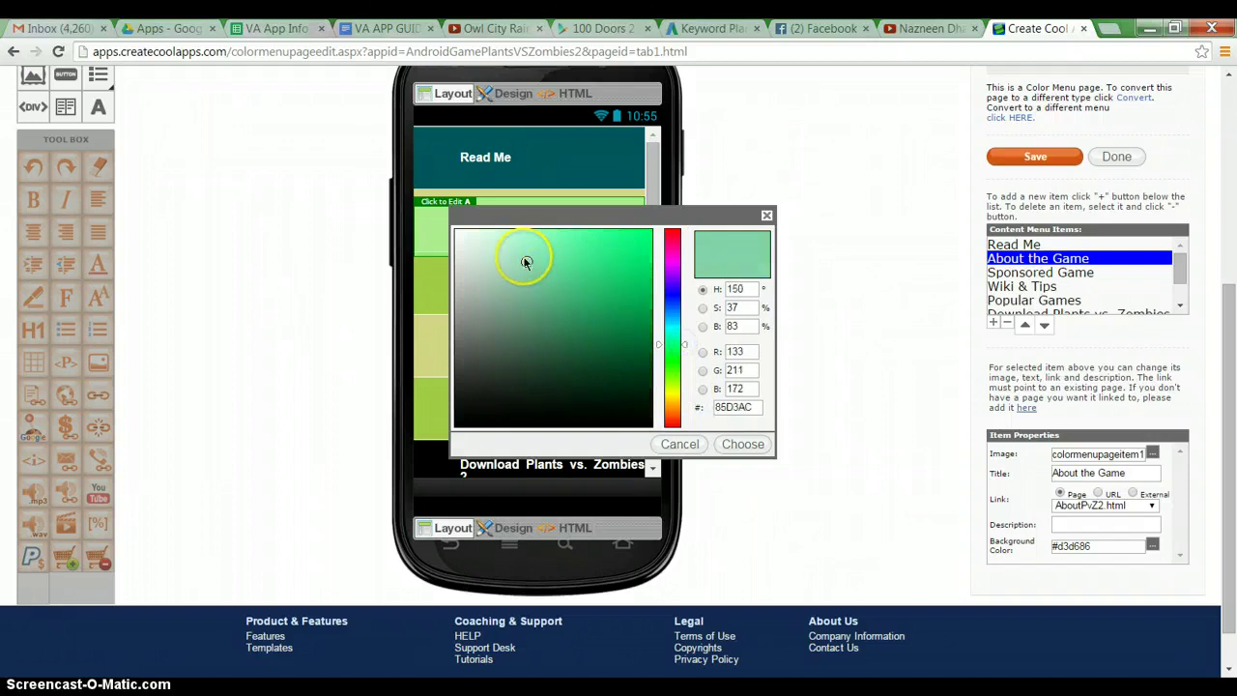
drag(525, 257, 658, 251)
click(752, 445)
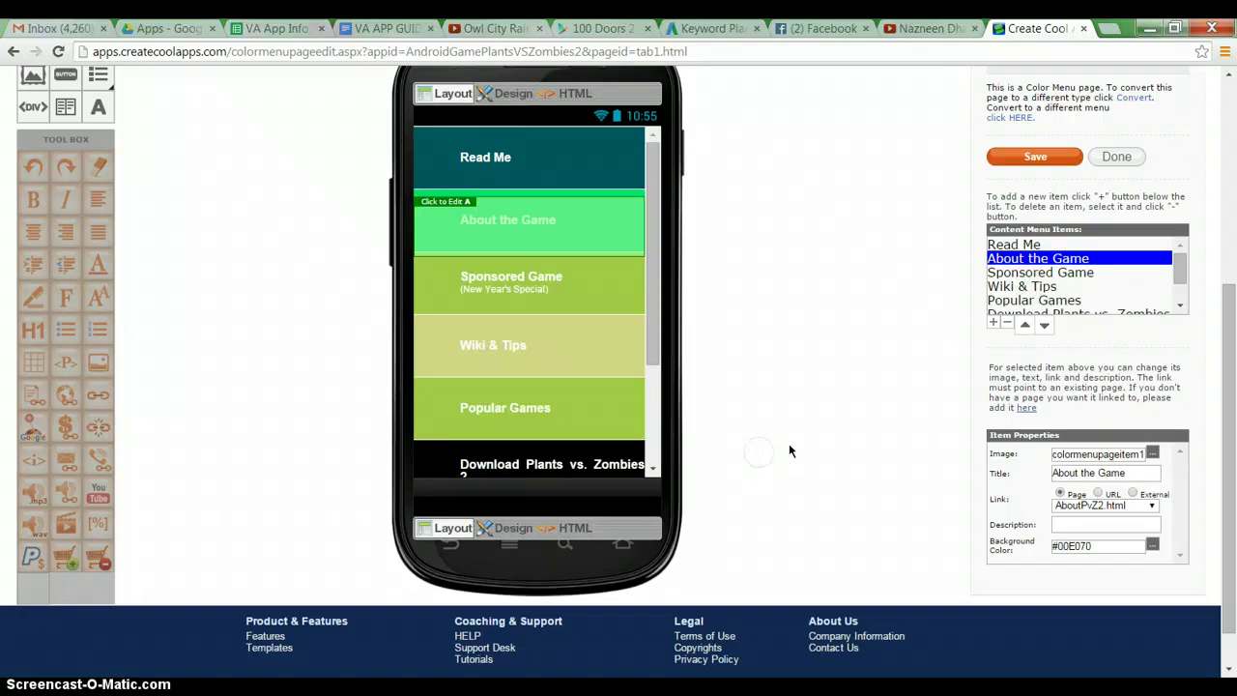
Copy the Read Me item's background colour #00565E to the Sponsored Game menu item.
scroll(682, 389, up, 1)
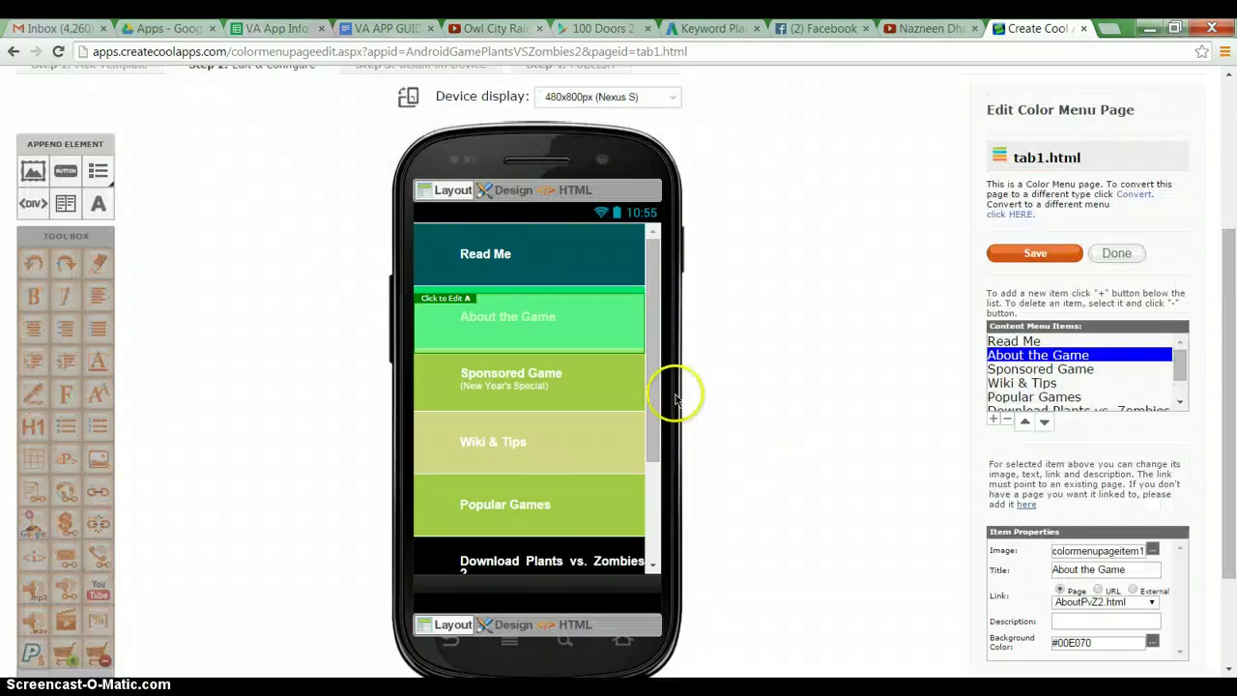
click(1021, 341)
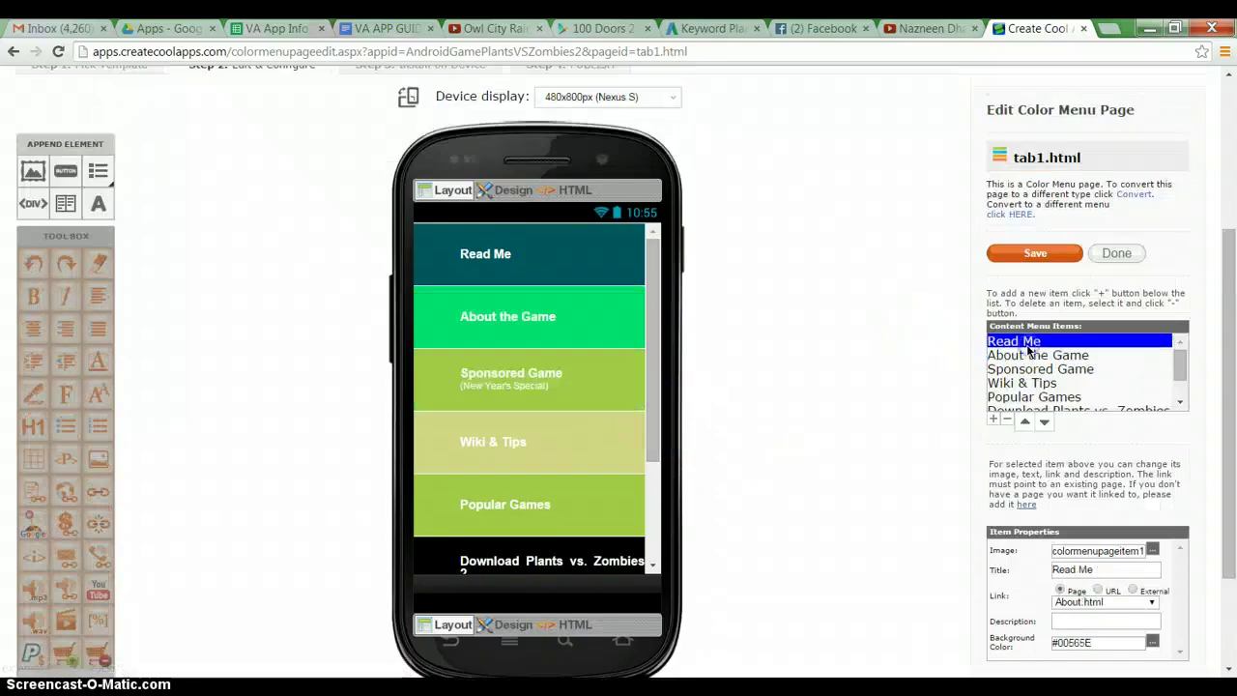
double_click(1096, 633)
click(1095, 641)
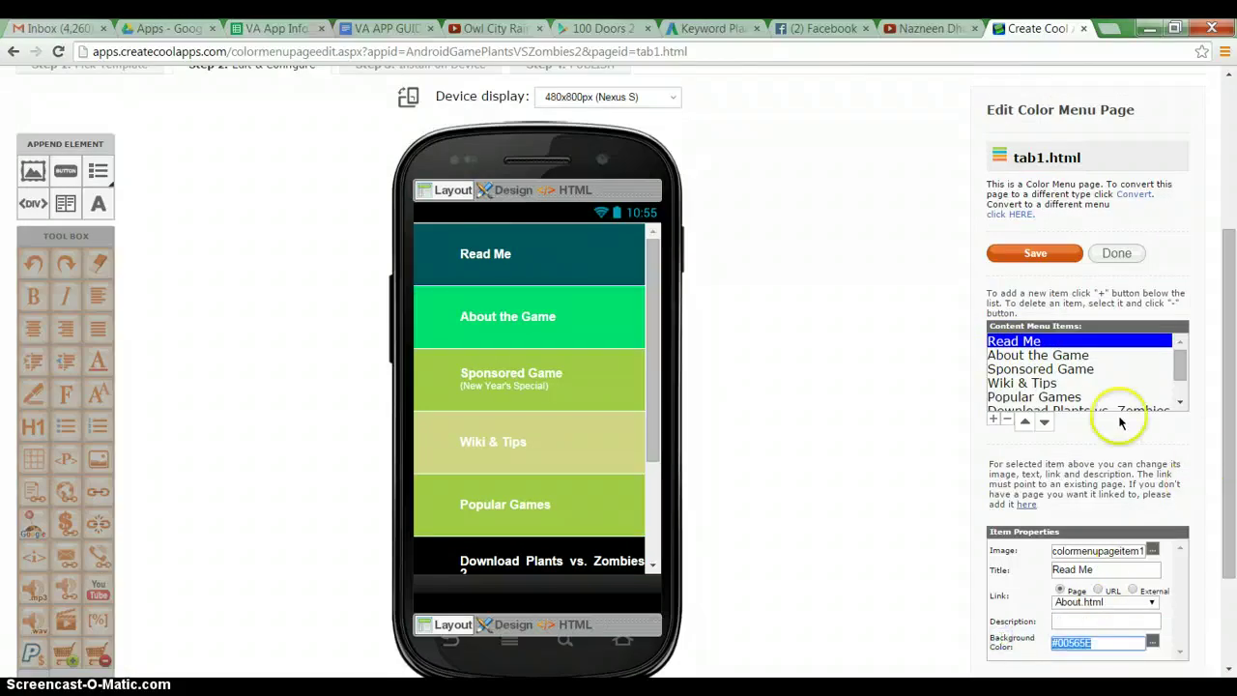
click(1049, 369)
key(ctrl+a)
text(#00565E)
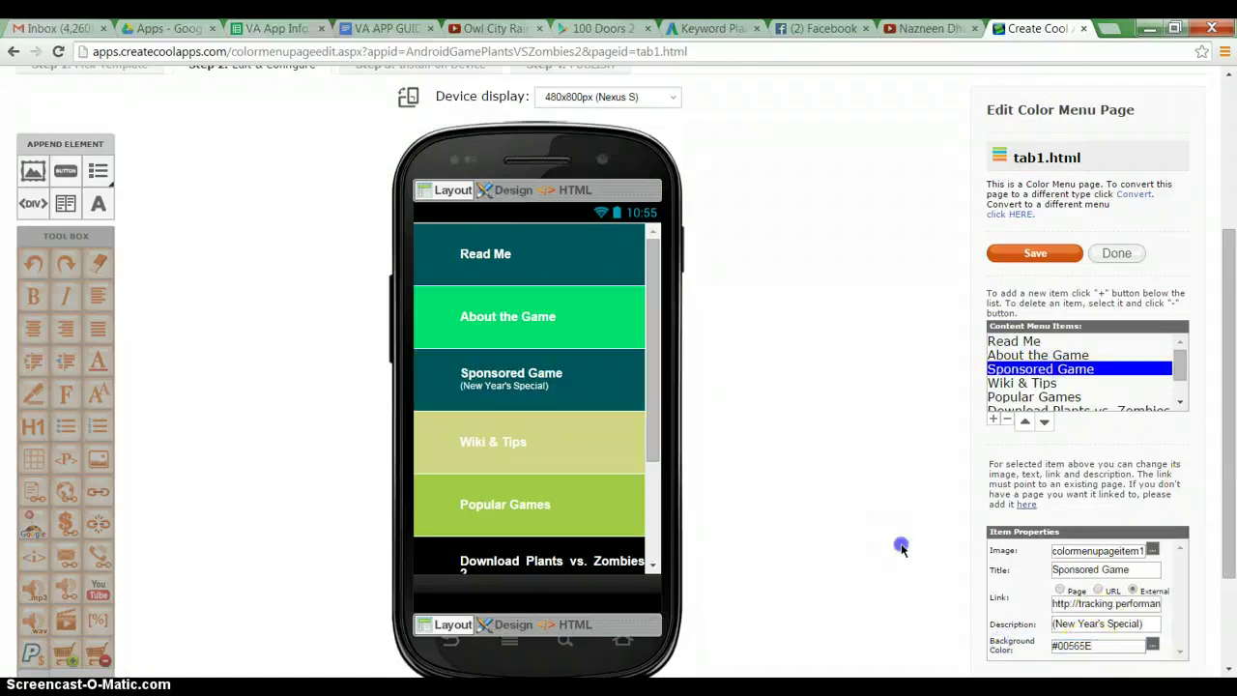
click(1052, 569)
Copy the About the Game item's background colour #00E070 to the Wiki & Tips menu item.
scroll(1053, 570, down, 1)
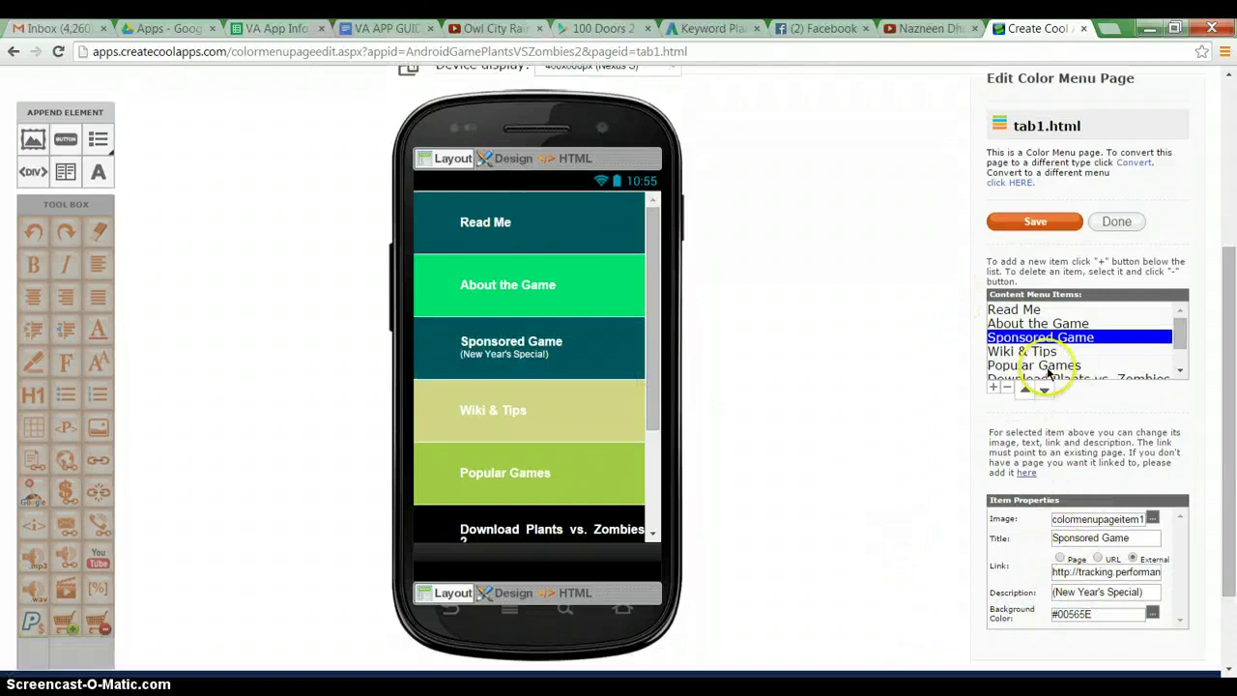
click(1000, 327)
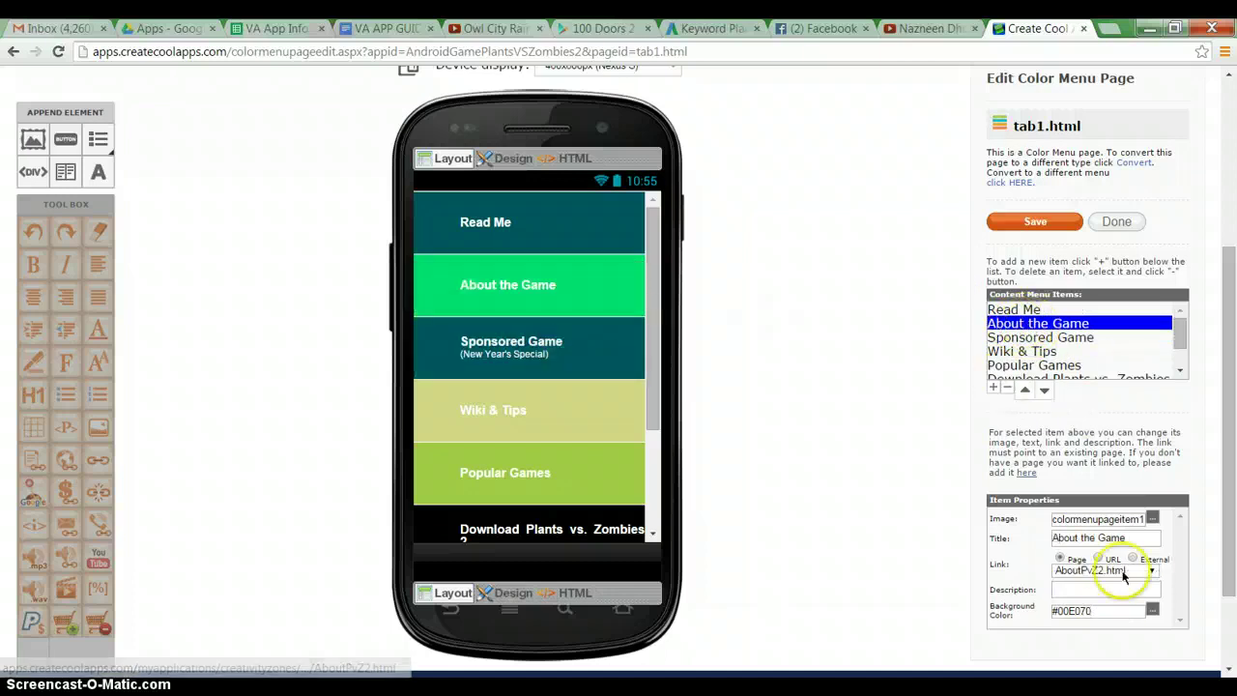
drag(1102, 611, 986, 606)
key(ctrl+c)
click(1053, 353)
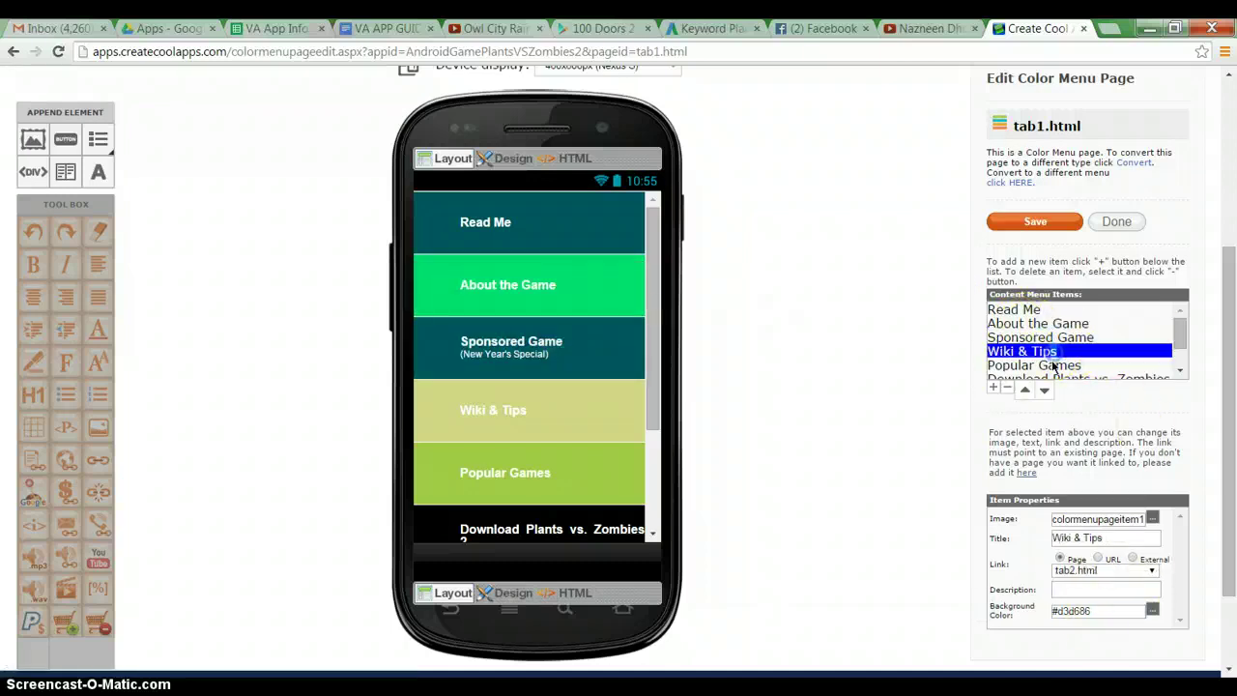
drag(1094, 611, 1021, 611)
key(ctrl+v)
click(963, 592)
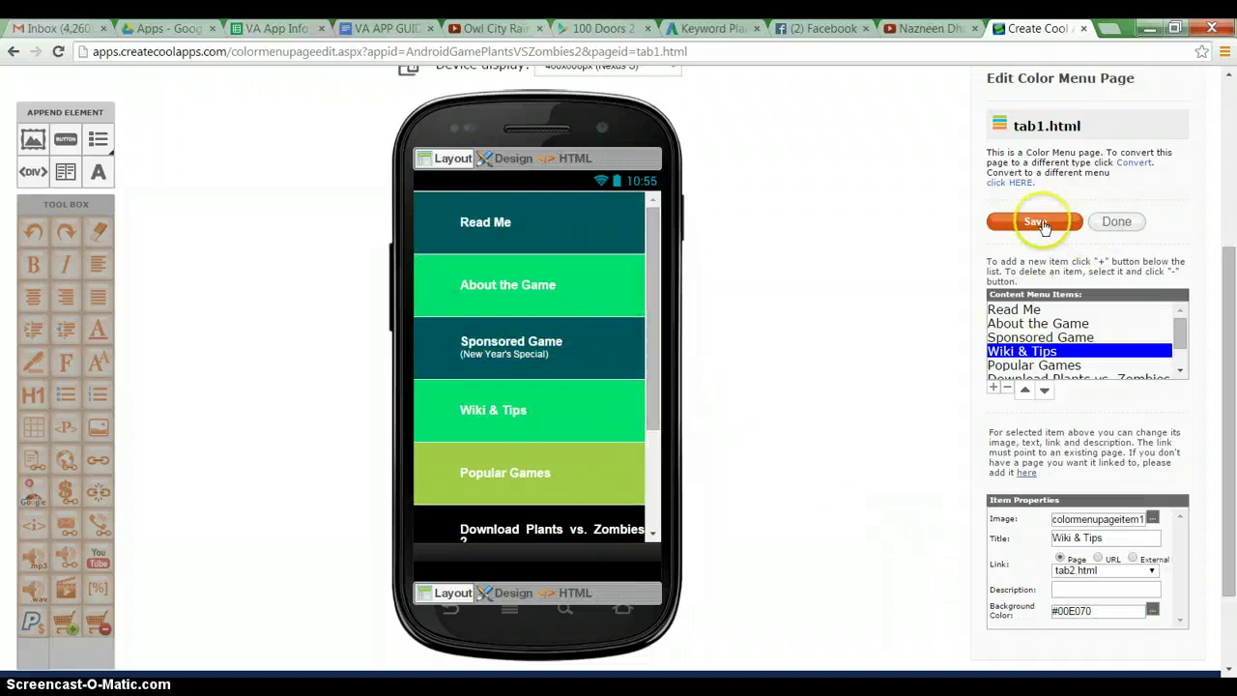
Save the recoloured tab1.html menu page and close its editor to preview it.
click(1036, 222)
click(1114, 221)
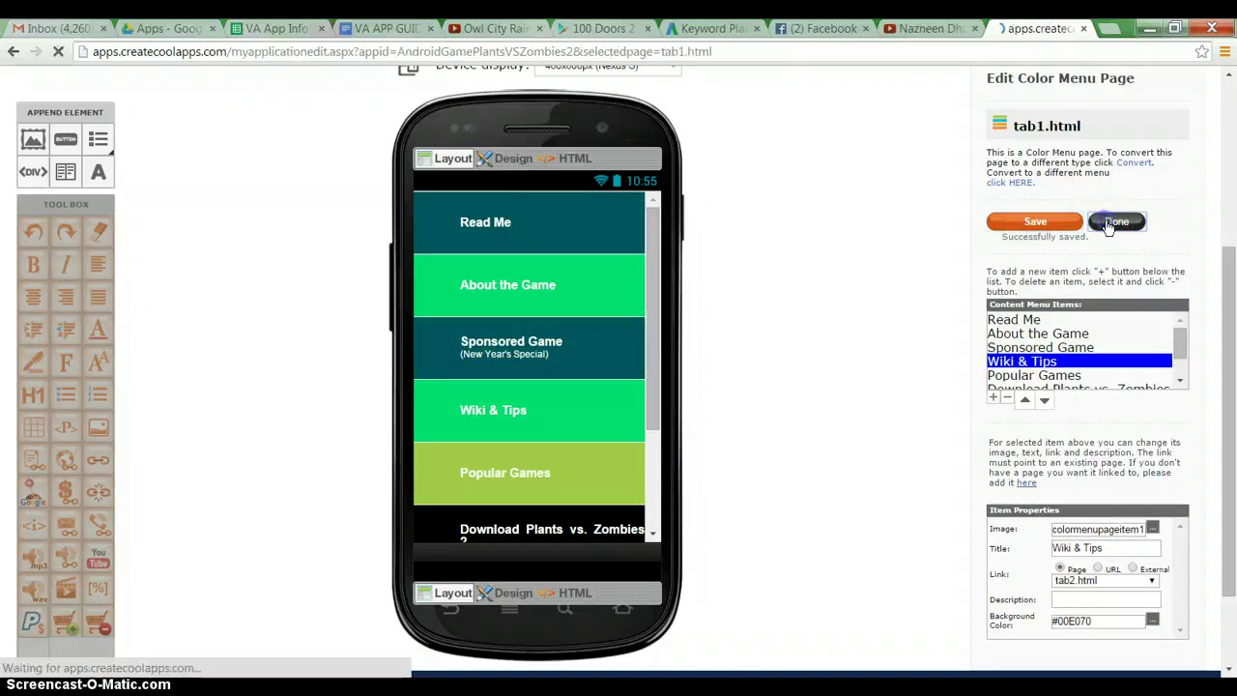
scroll(455, 511, down, 5)
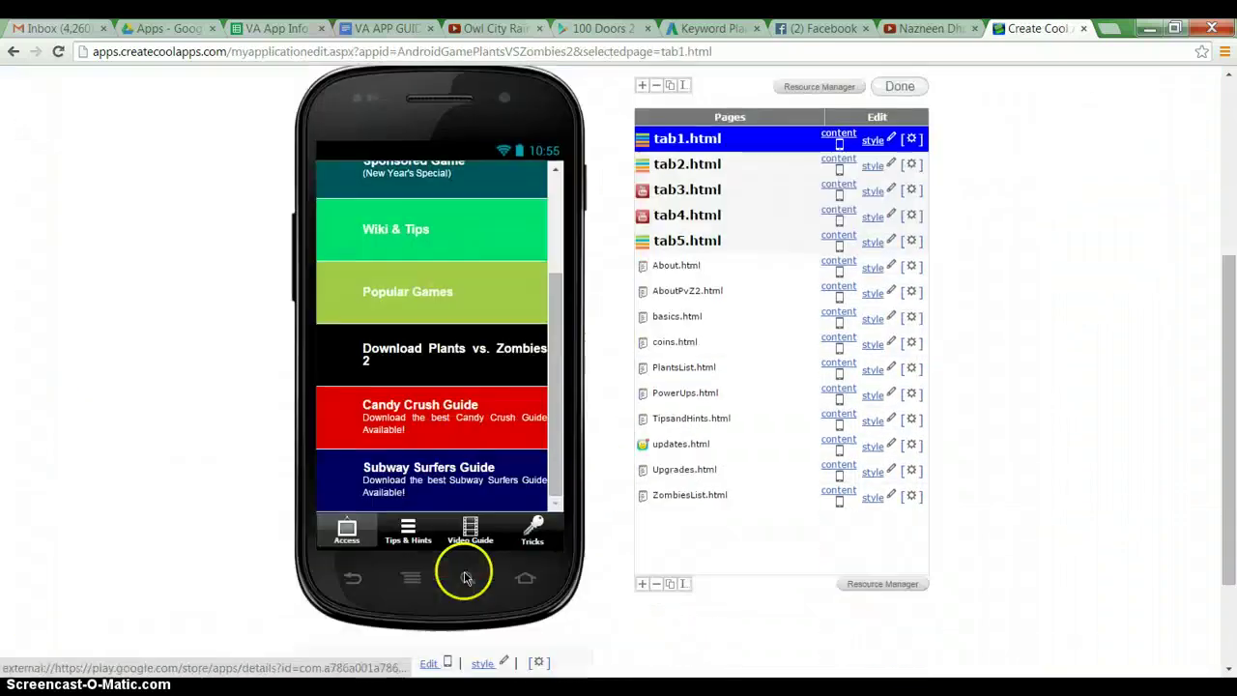
scroll(493, 464, up, 1)
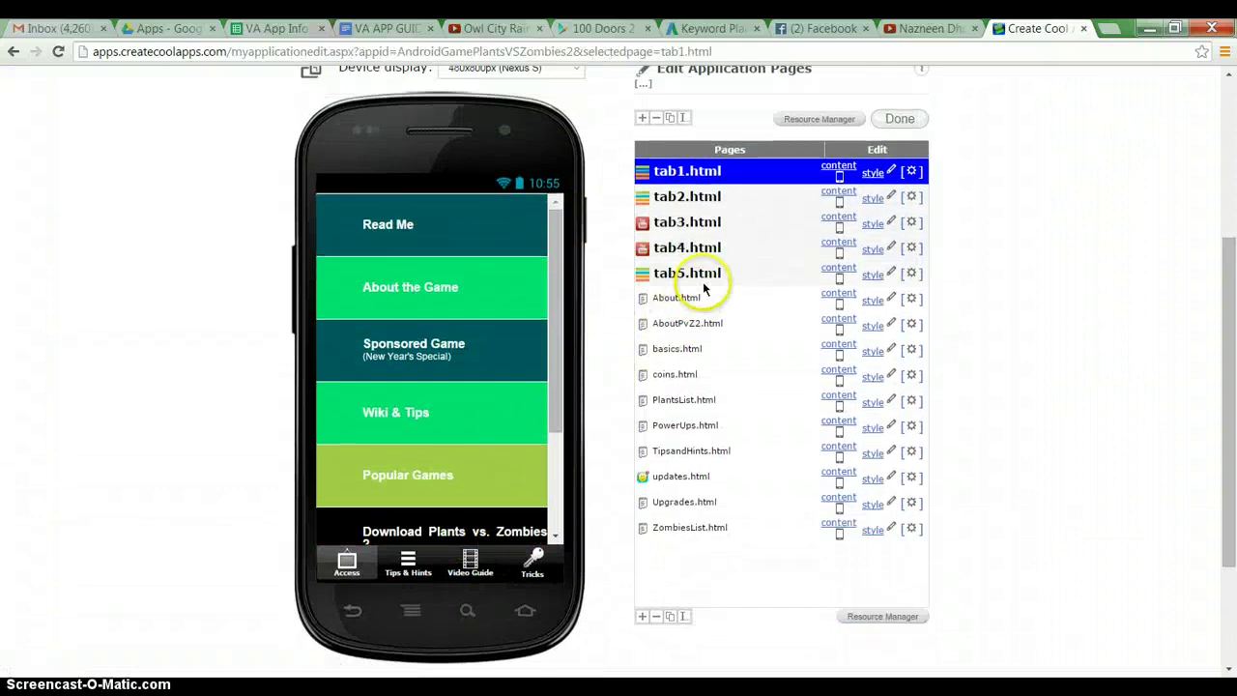
Compare the menu item colours of tab1.html and tab2.html in the phone preview.
click(702, 198)
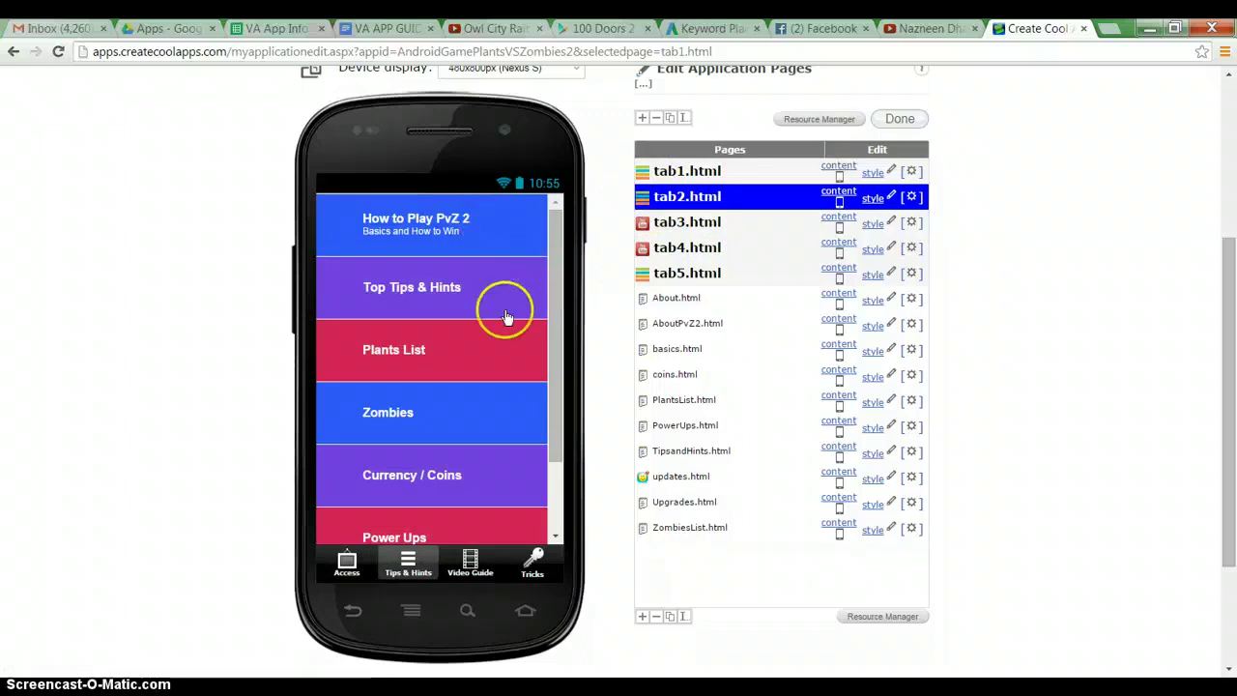
click(679, 174)
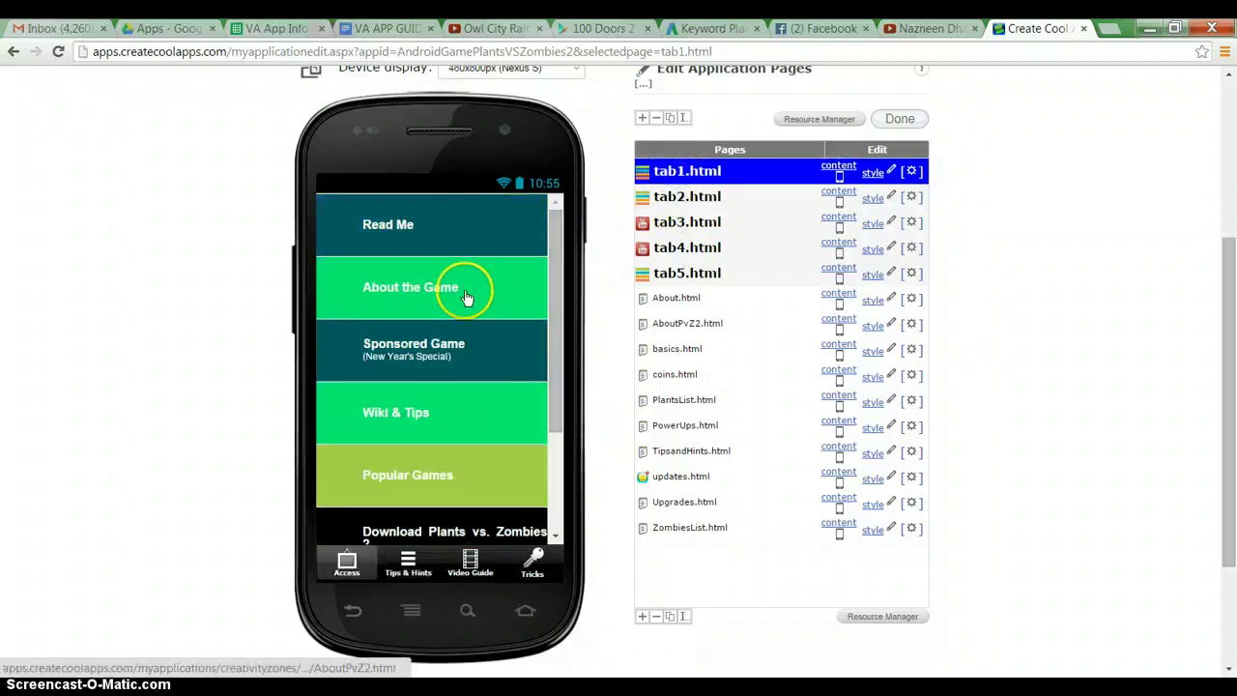
click(666, 195)
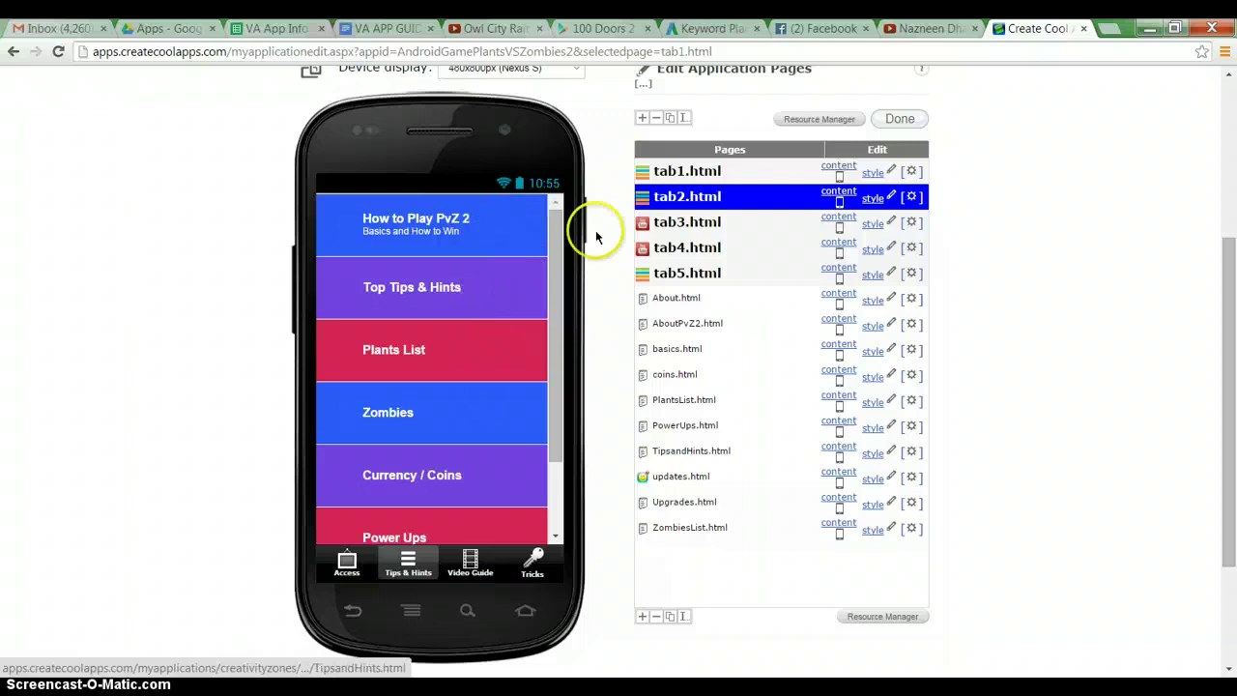
click(706, 170)
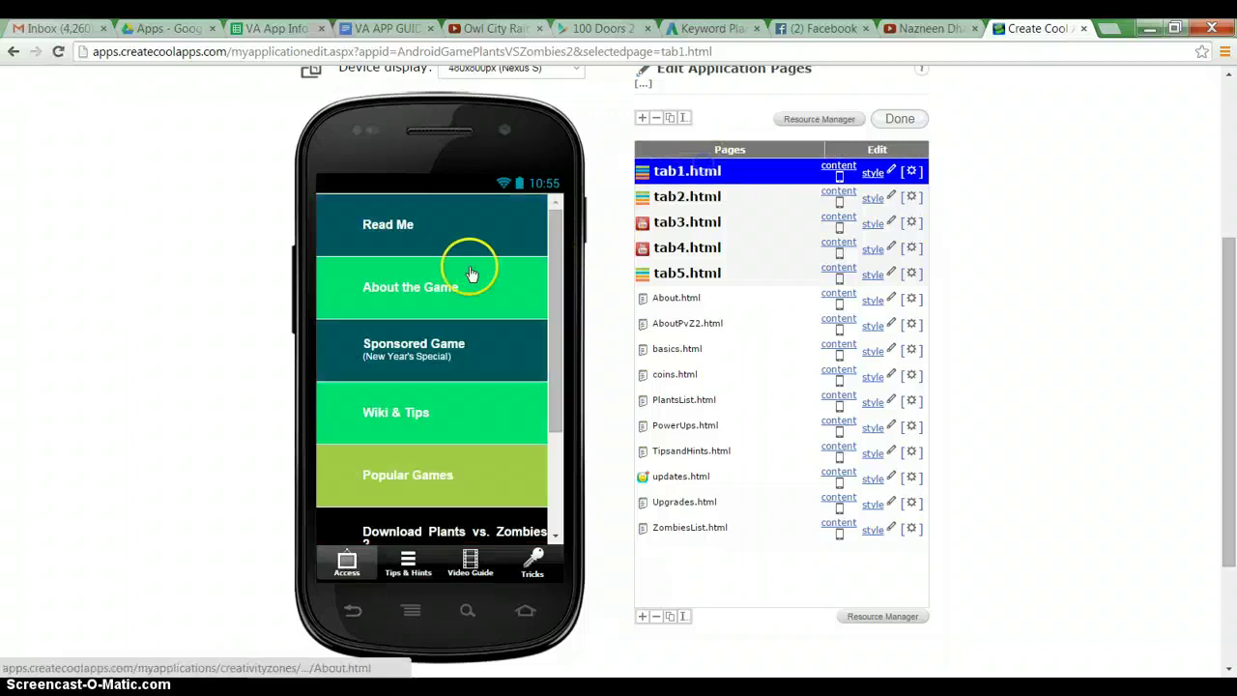
click(681, 198)
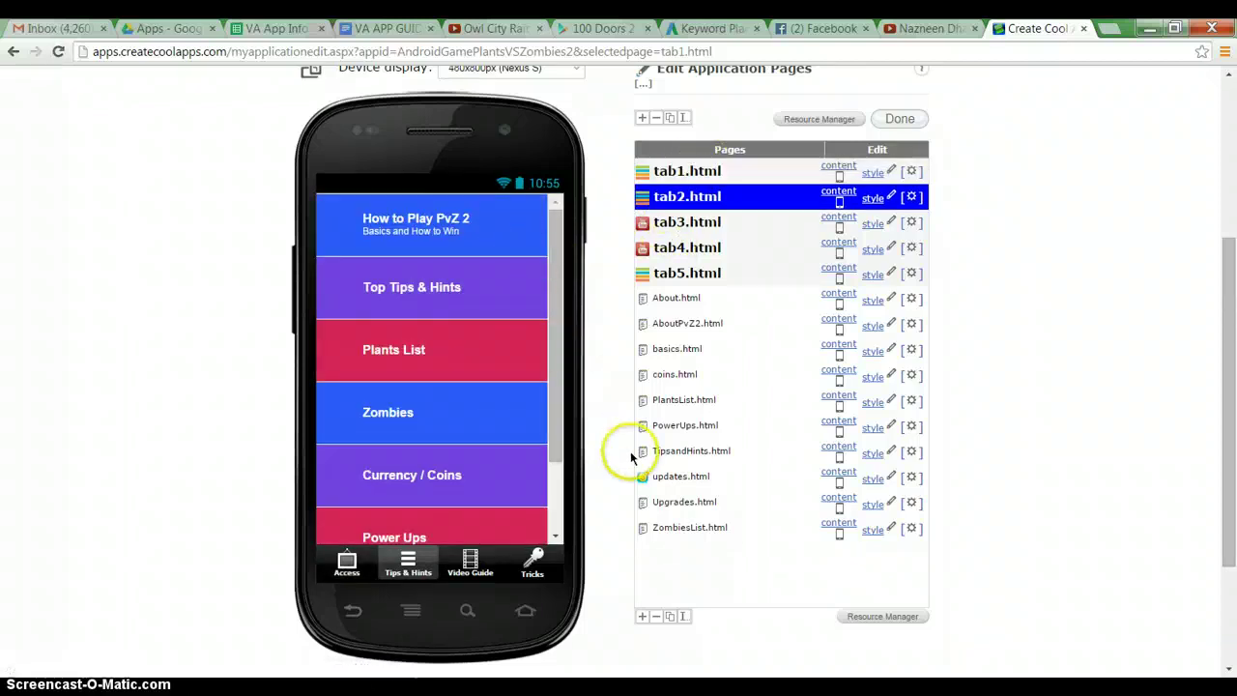
scroll(624, 452, up, 1)
scroll(428, 477, down, 2)
scroll(126, 456, down, 1)
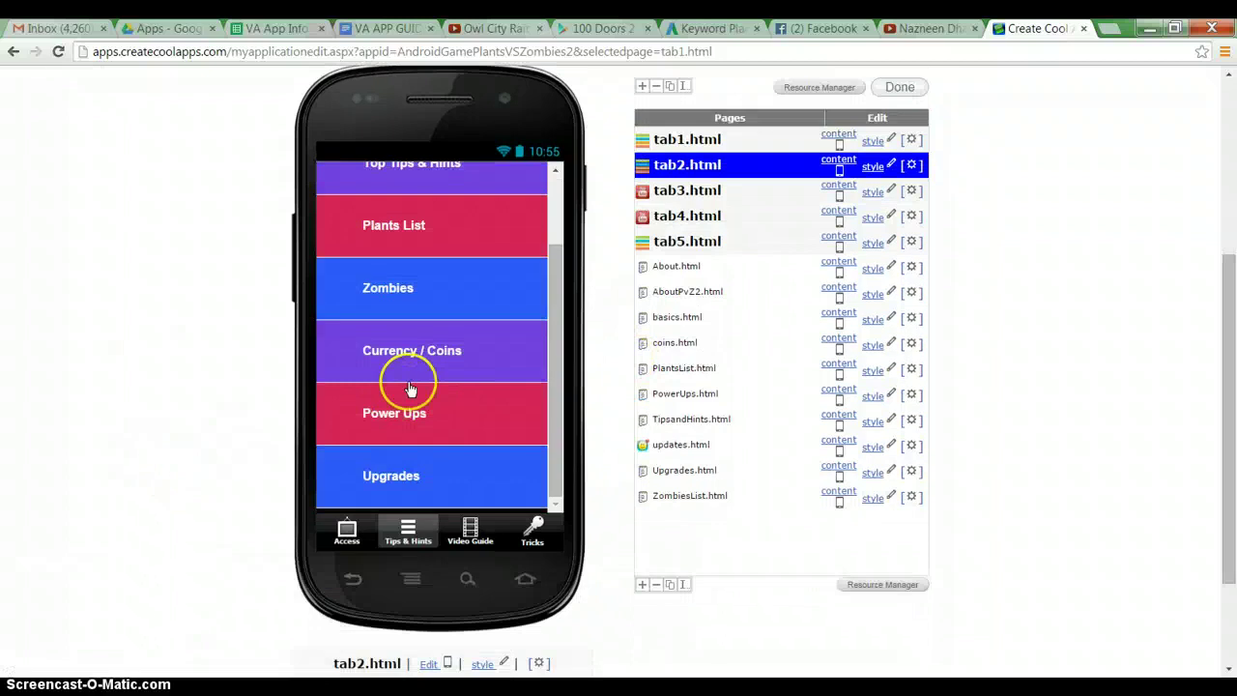
scroll(497, 447, up, 2)
scroll(470, 452, up, 1)
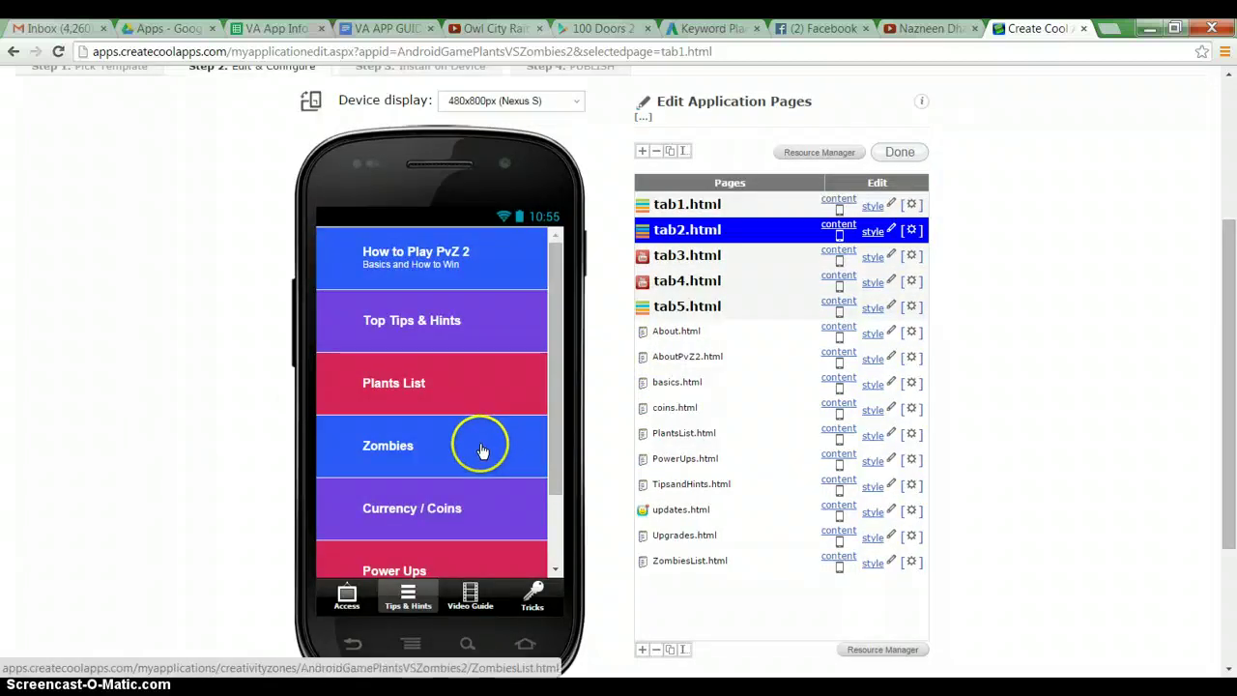
Finish editing the application pages and mark the app as ready to publish.
scroll(899, 243, up, 1)
click(899, 247)
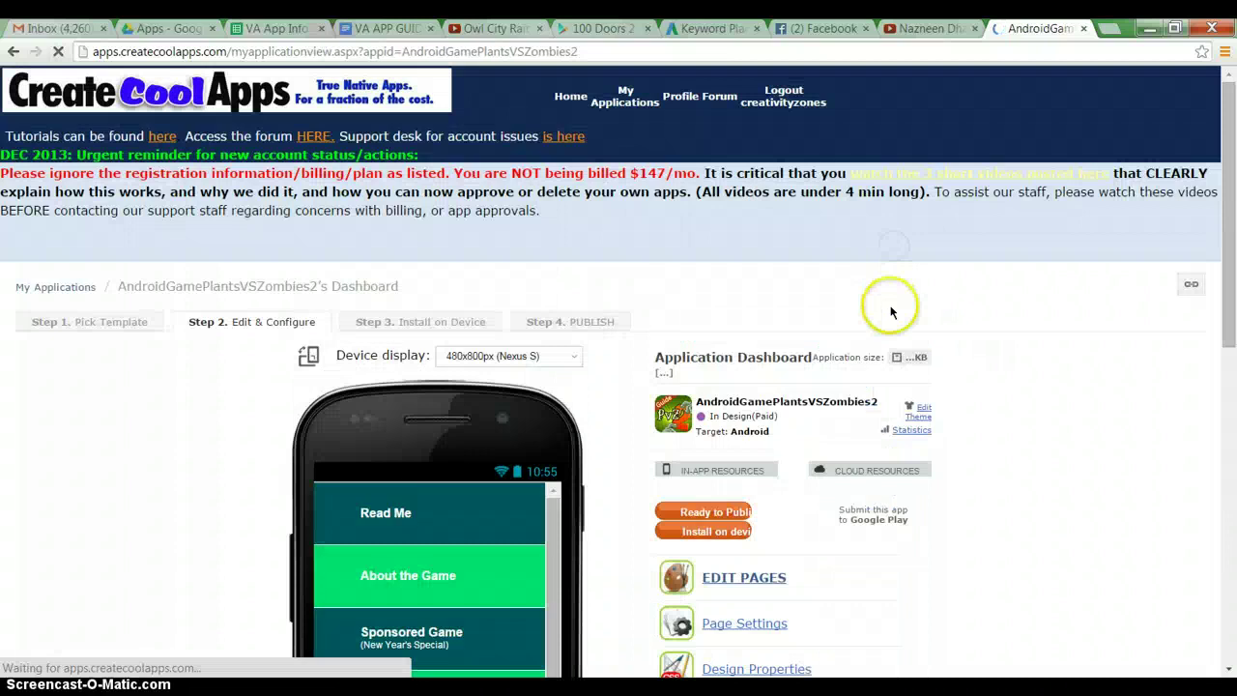
scroll(889, 309, down, 2)
scroll(914, 402, down, 1)
scroll(919, 409, up, 1)
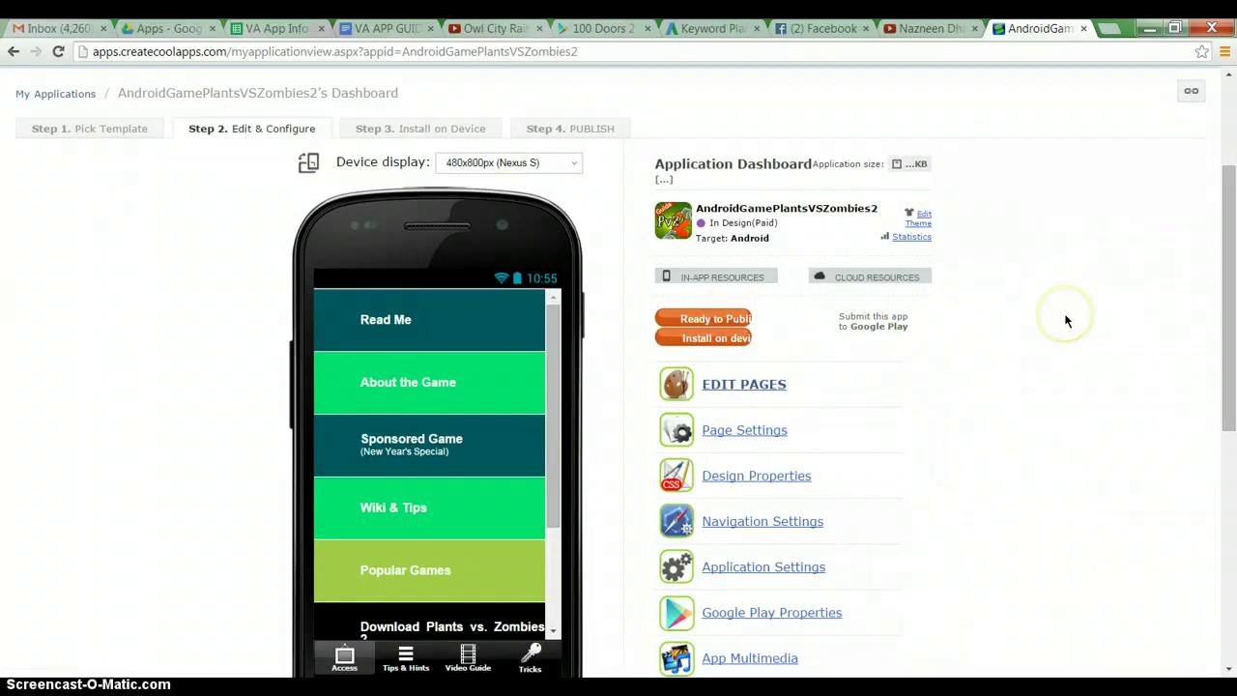
scroll(1066, 321, down, 1)
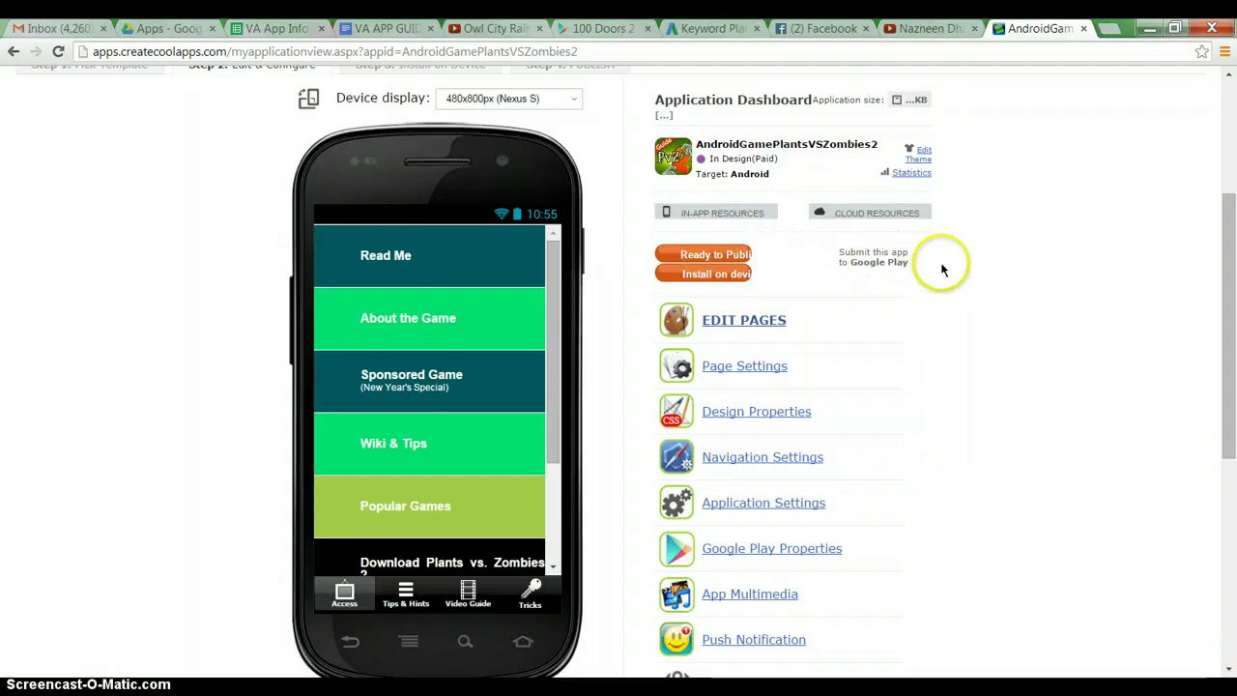
click(732, 256)
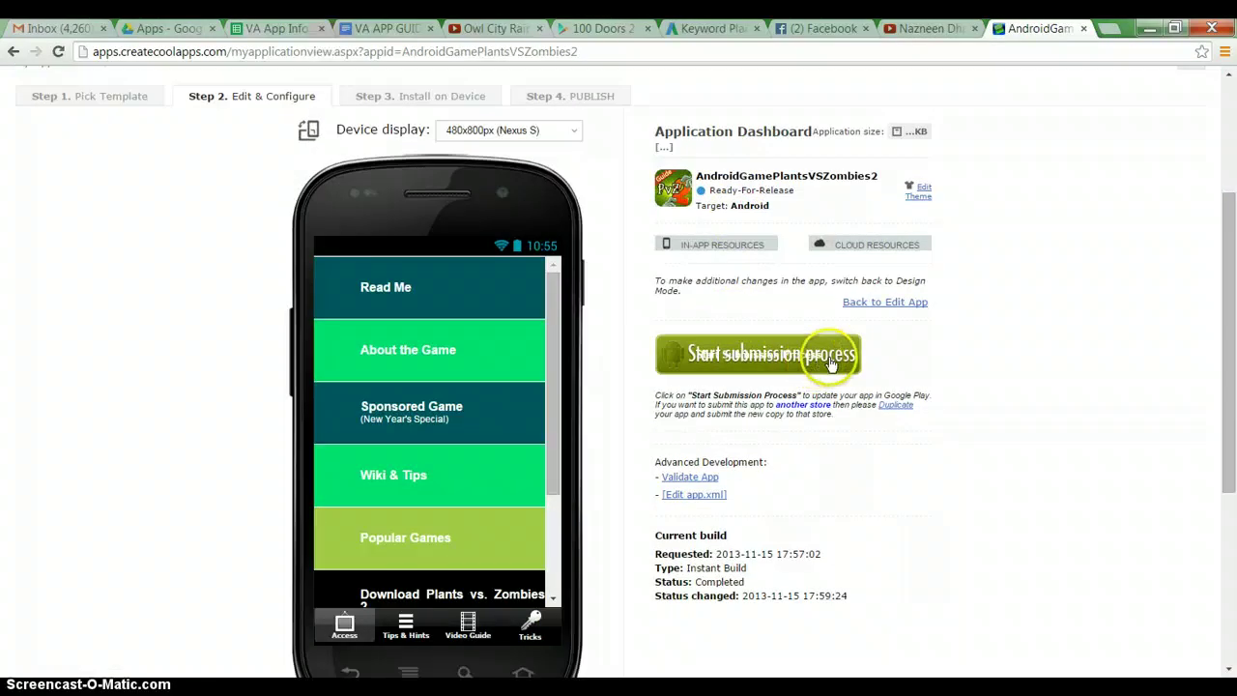
Start the Google Play submission with the Instant Build type and keep the existing splash screen and icons.
click(831, 362)
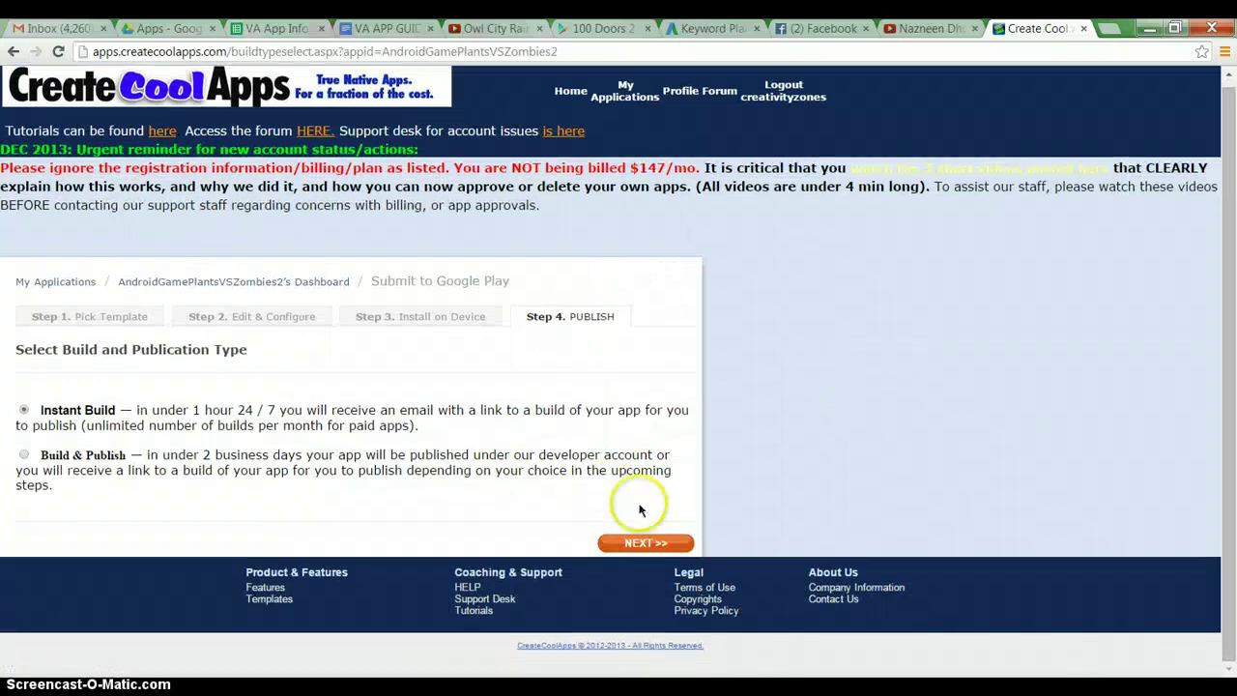
click(644, 544)
scroll(647, 478, down, 4)
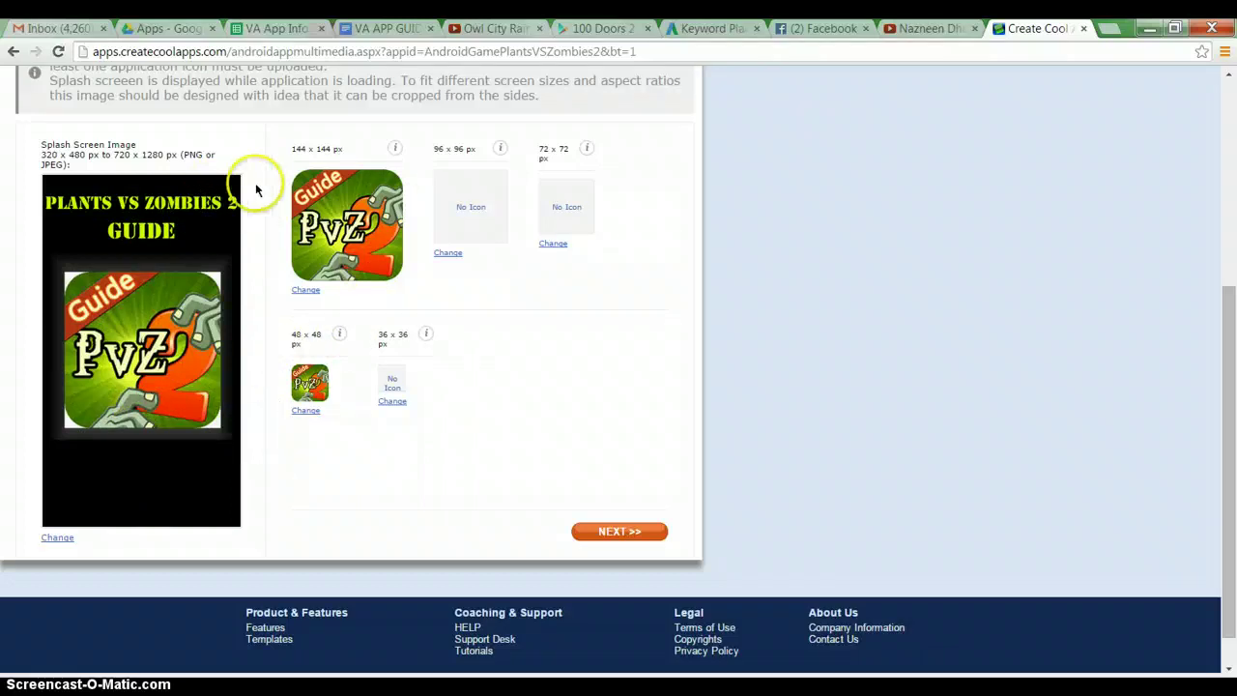
scroll(380, 426, down, 1)
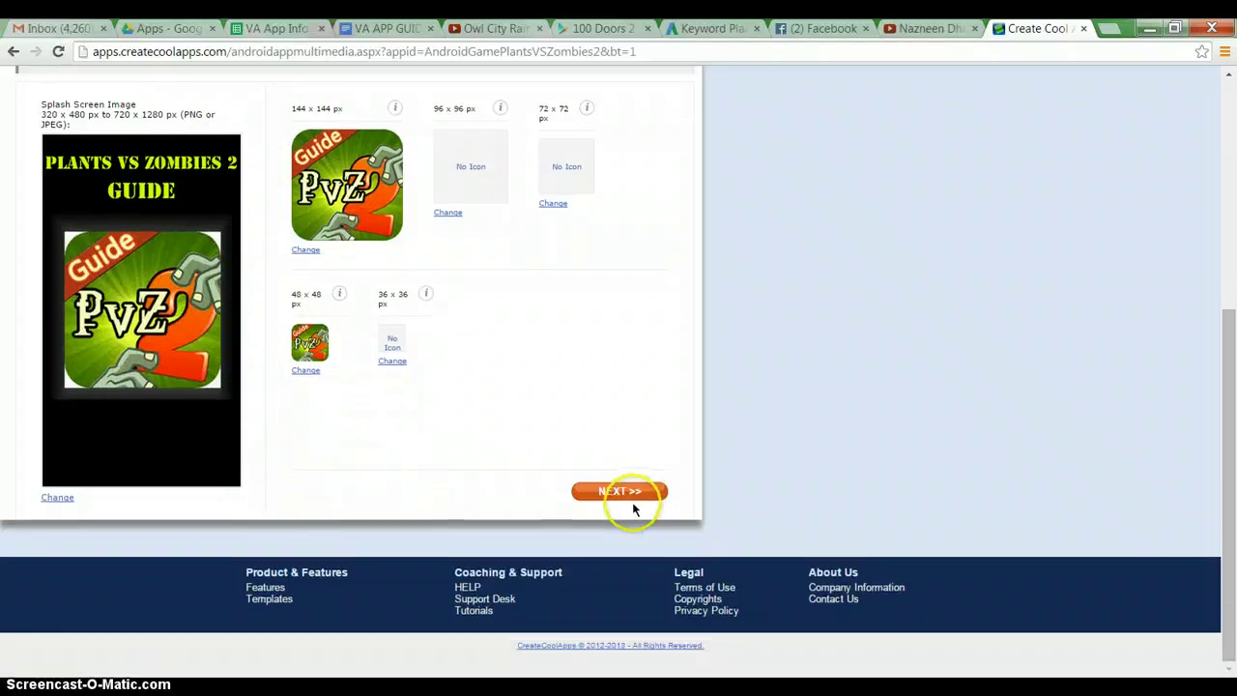
click(619, 491)
Disable Push Notifications for the app and continue through the Android permissions with the PhoneGap permissions left disabled.
scroll(638, 495, down, 1)
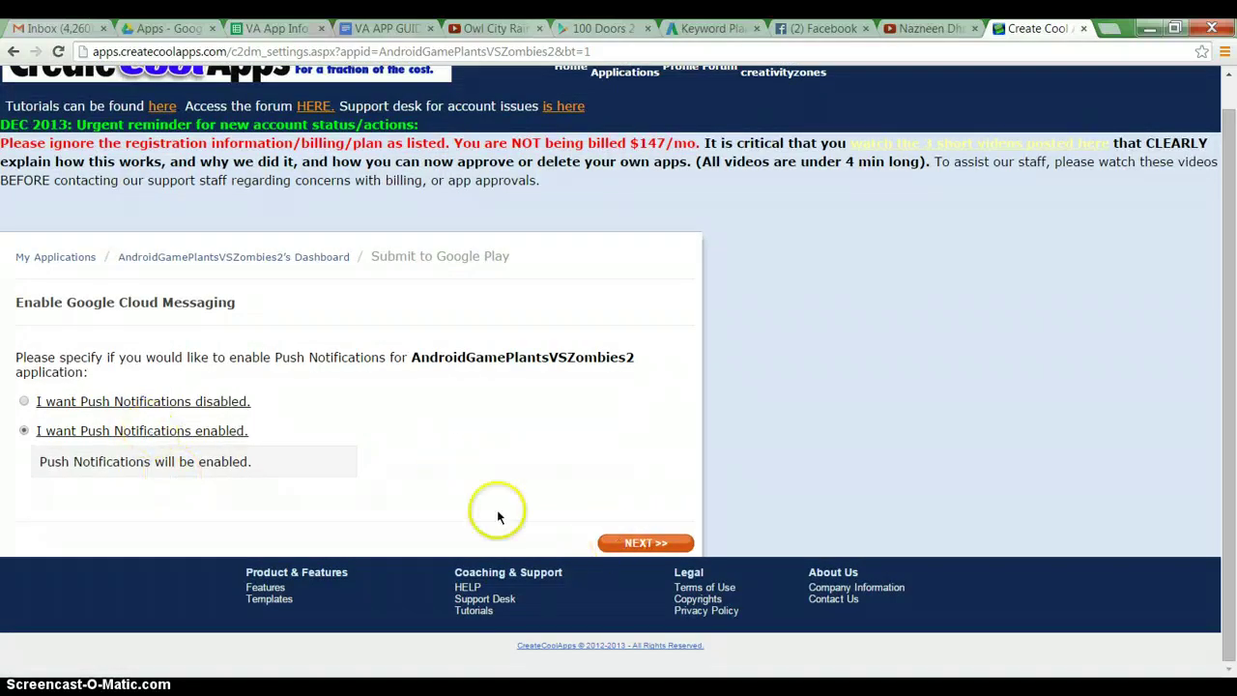
drag(224, 405, 138, 397)
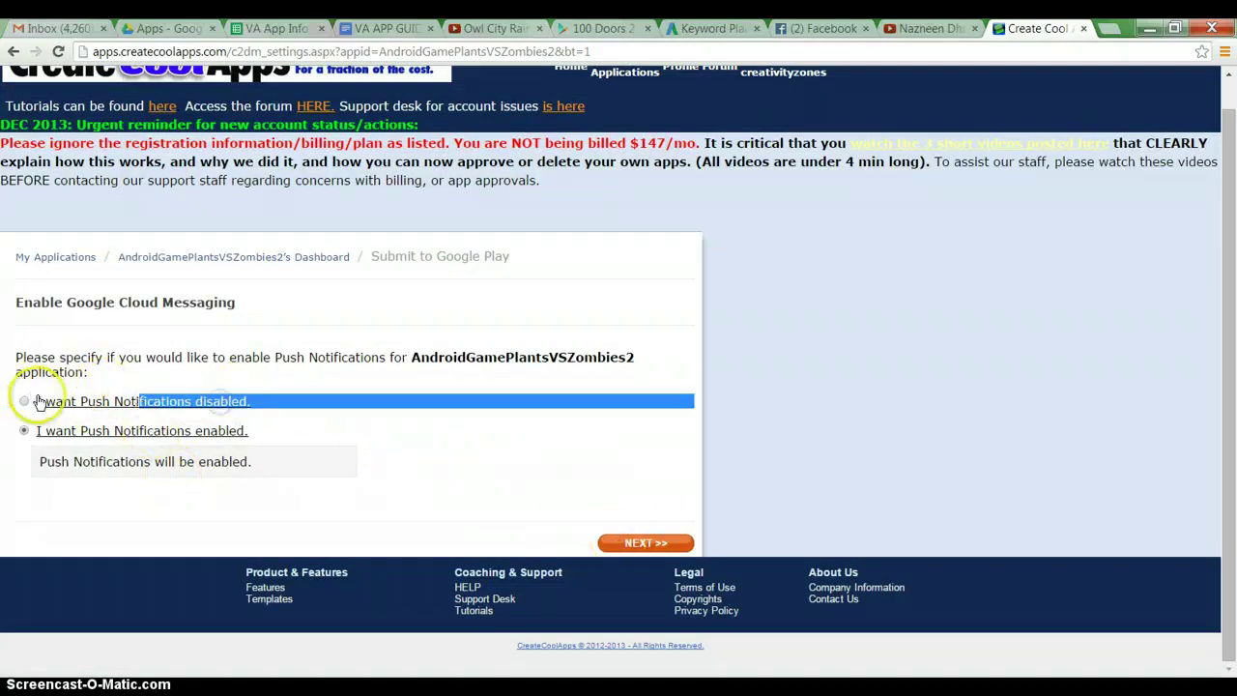
click(23, 402)
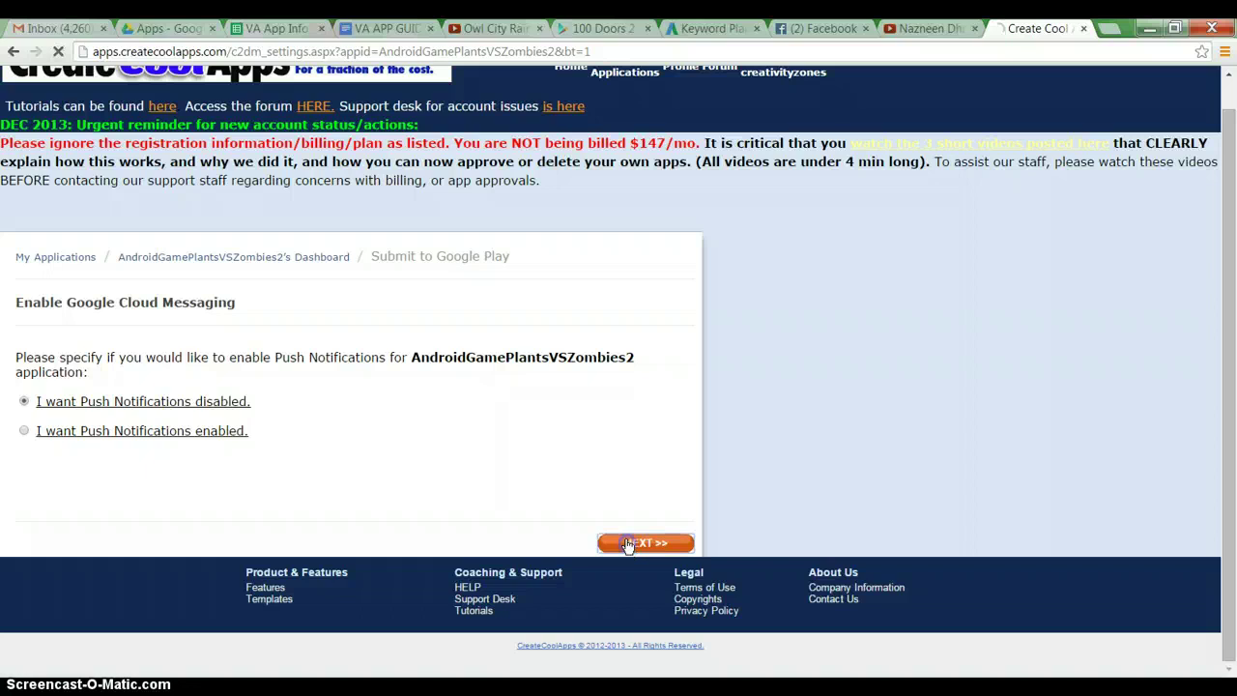
scroll(635, 433, down, 6)
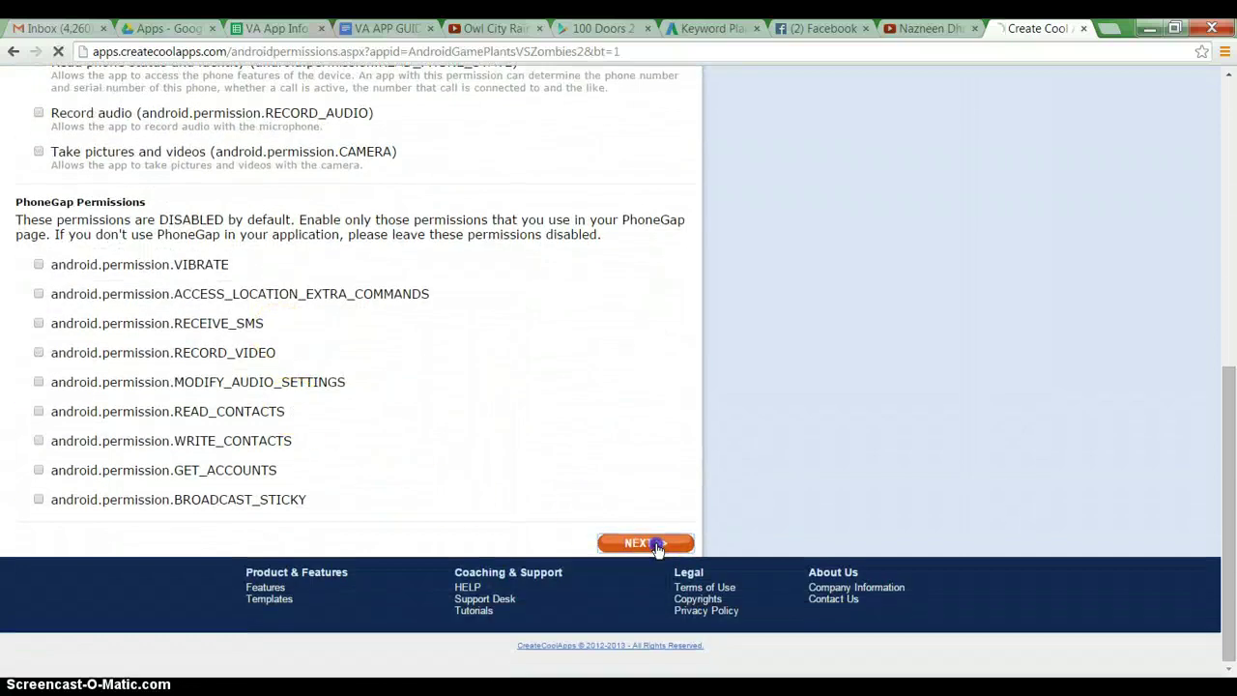
Submit the build request for PvZ 2 Guide Unofficial with version name 1.0 and version code 1.
scroll(663, 520, down, 3)
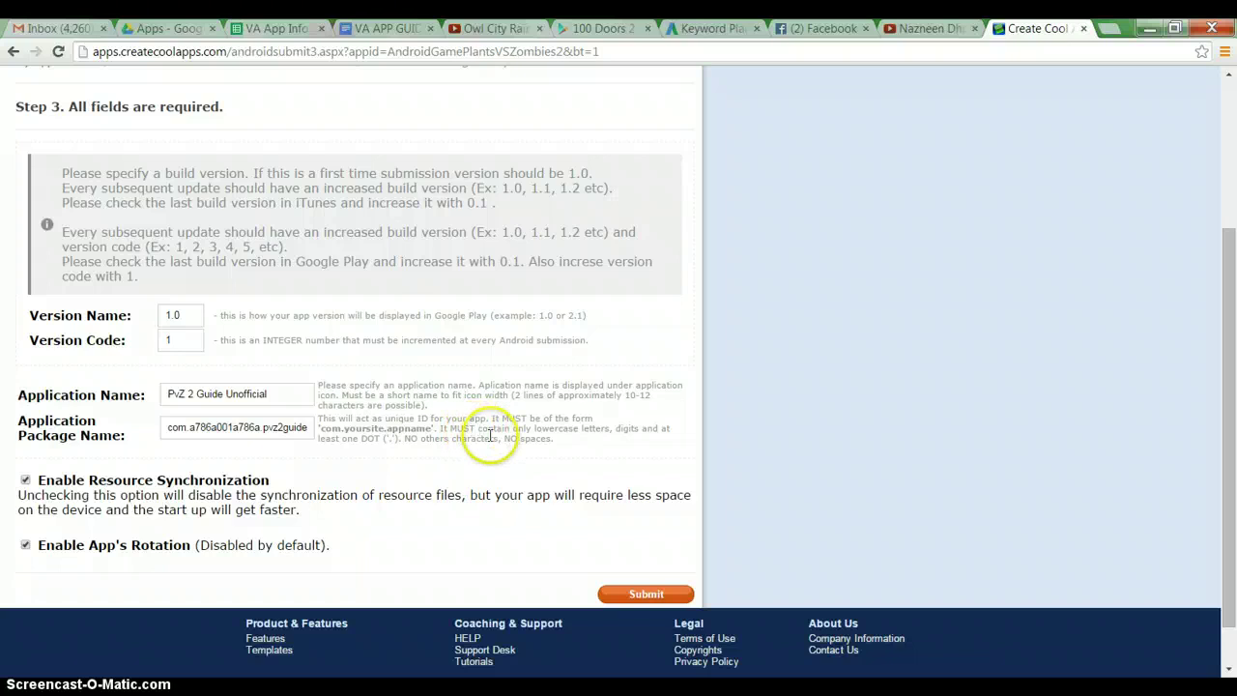
scroll(490, 436, up, 1)
scroll(497, 437, down, 2)
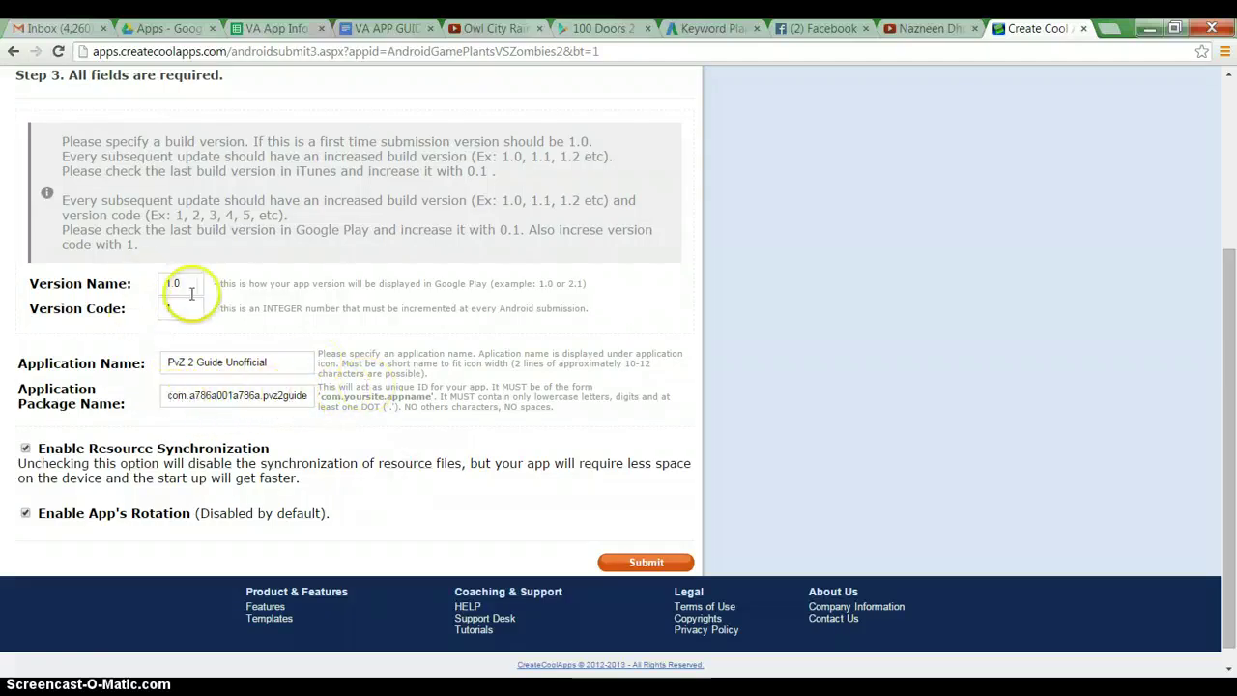
scroll(488, 446, down, 1)
click(676, 542)
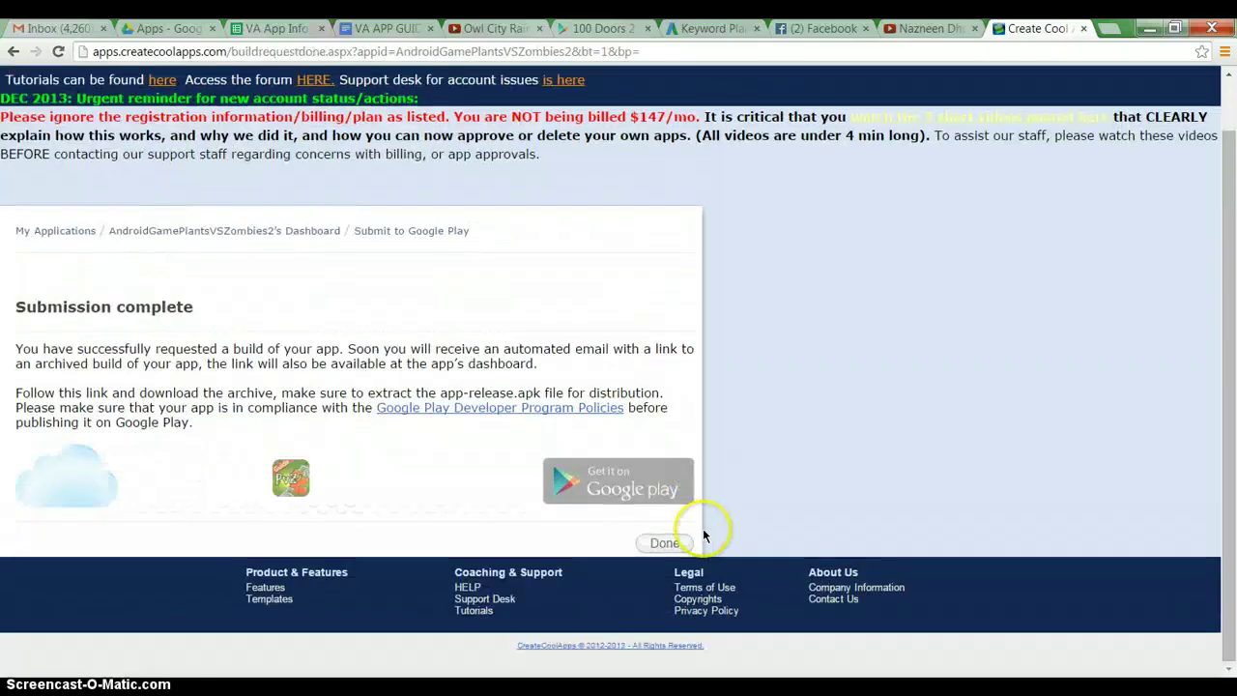
Close the submission confirmation, search My Applications for names containing "zombie", and open the AndroidGamePlantsVSZombies2 app.
click(665, 542)
scroll(663, 519, down, 3)
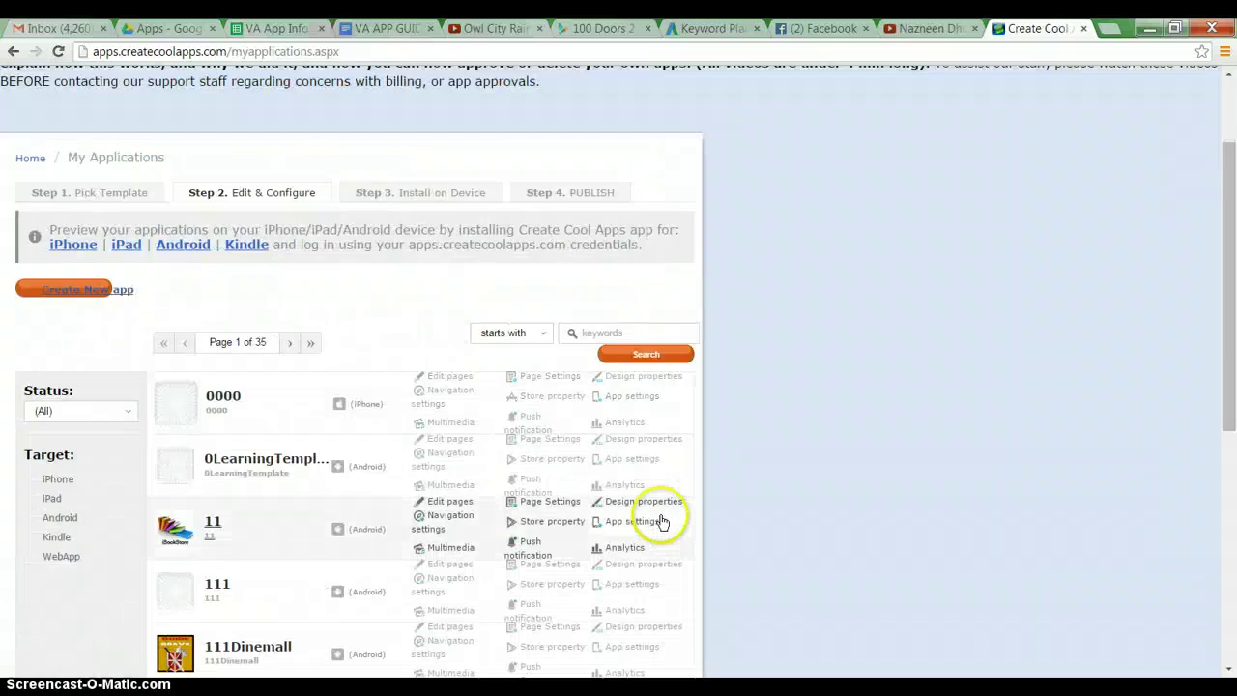
click(541, 204)
click(508, 242)
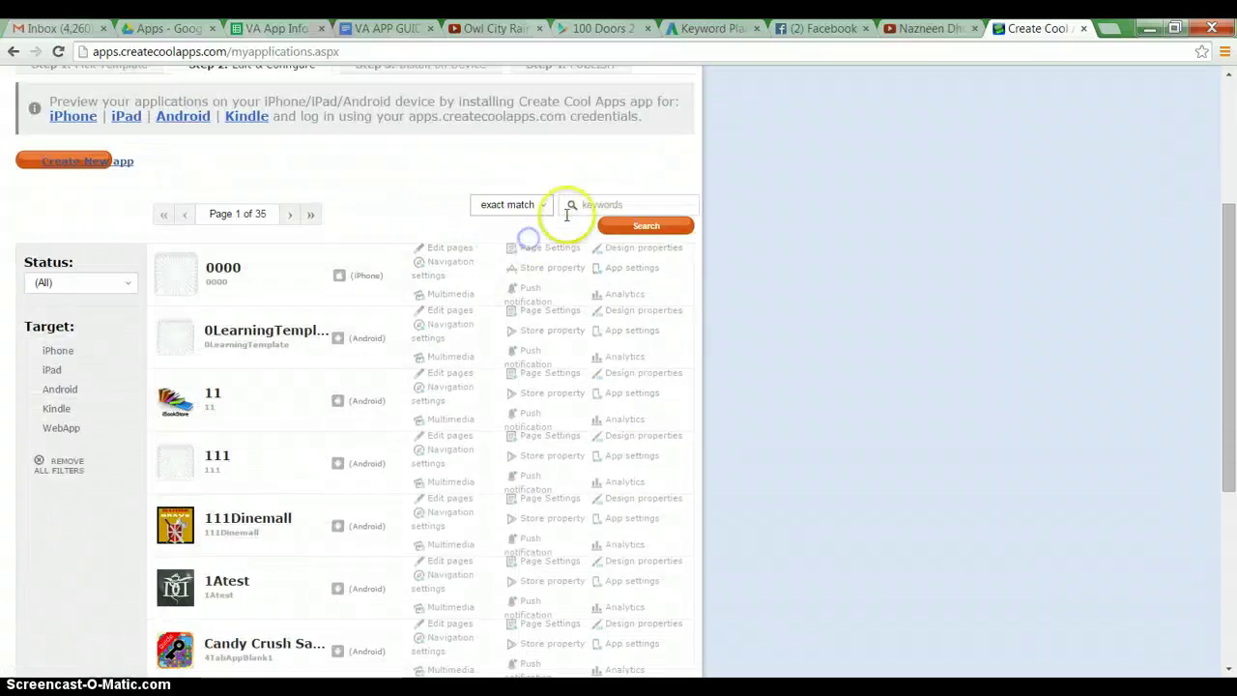
click(530, 206)
click(524, 233)
click(580, 204)
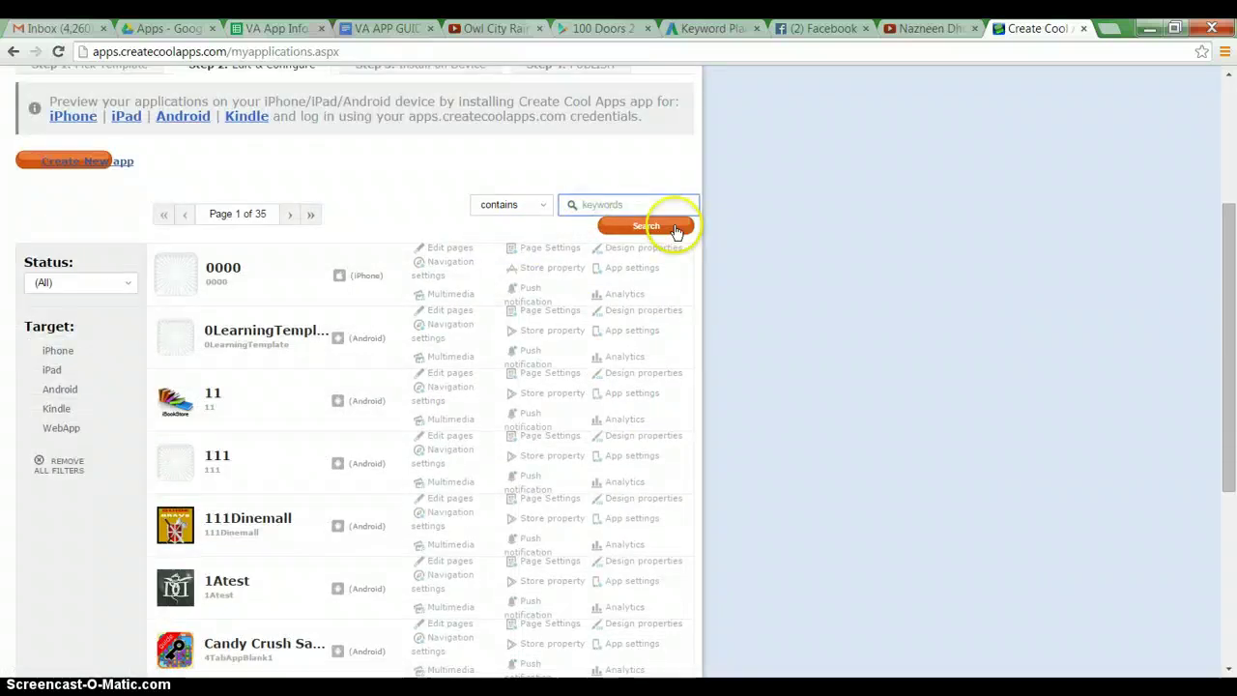
click(676, 228)
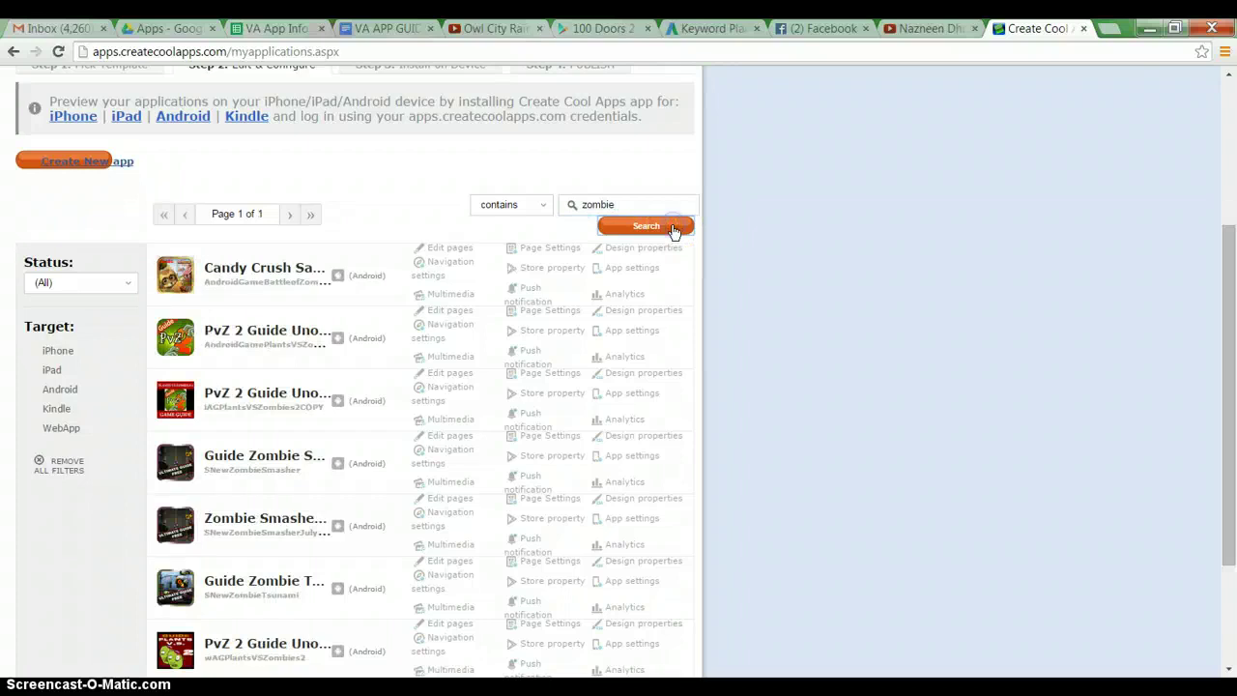
click(259, 332)
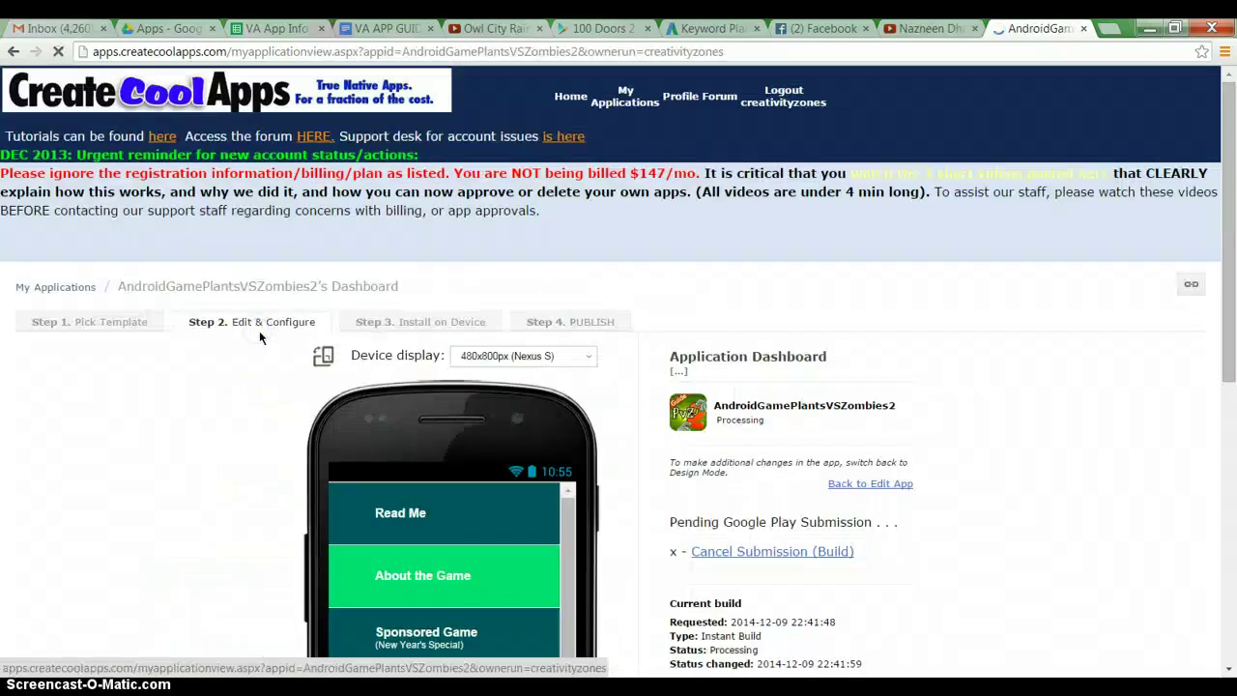
Switch the submitted app back to design mode for further editing.
scroll(760, 358, down, 3)
scroll(867, 353, up, 1)
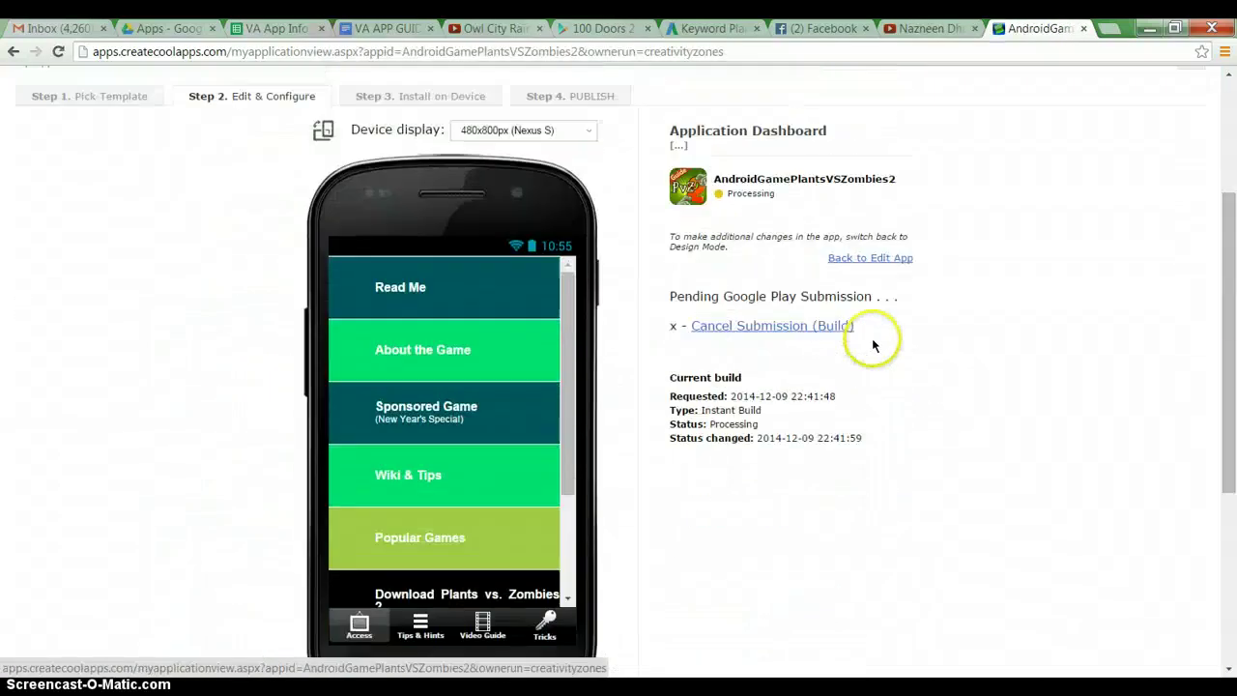
click(878, 255)
Try to duplicate AndroidGamePlantsVSZombies2 as "Zombies Plants Guide - Dec 9th" with Native Android as the target.
scroll(939, 378, down, 6)
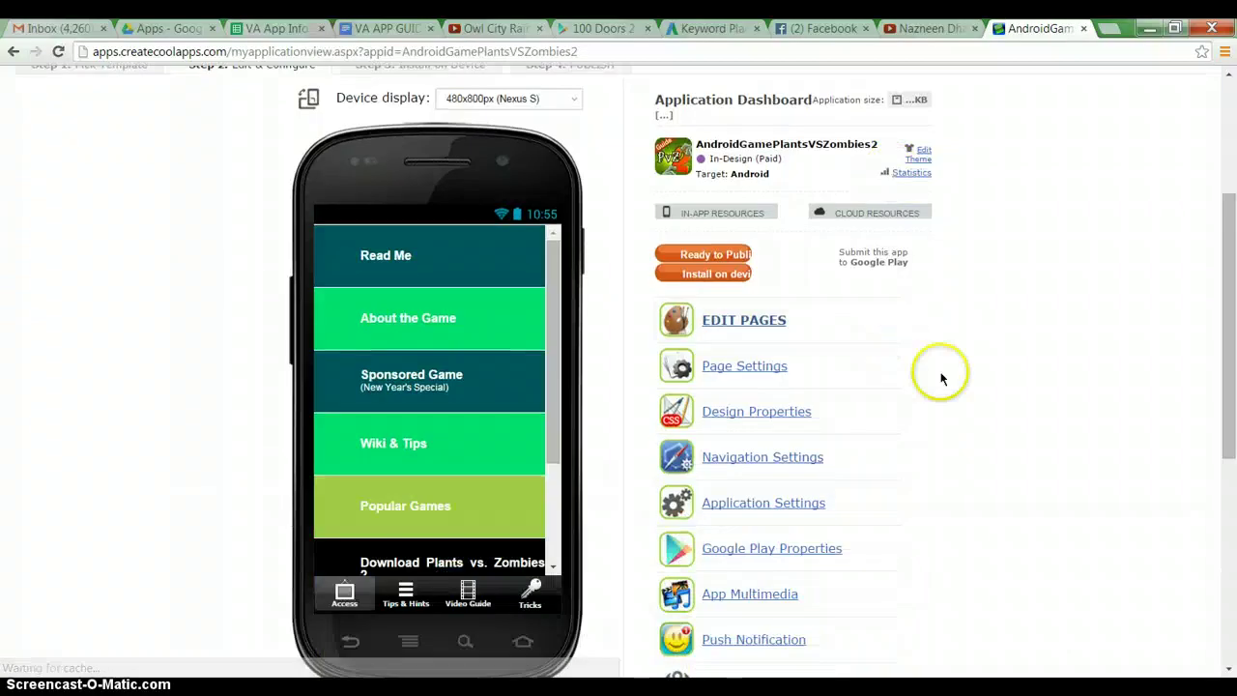
click(826, 450)
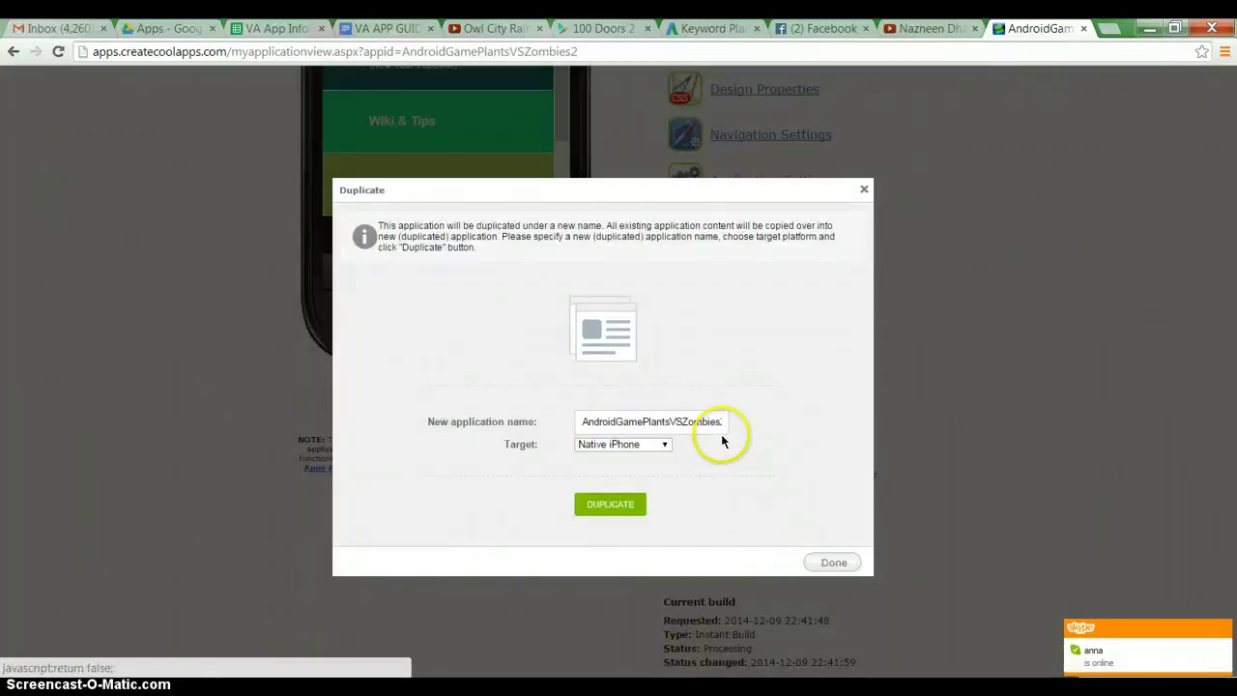
drag(575, 424, 782, 454)
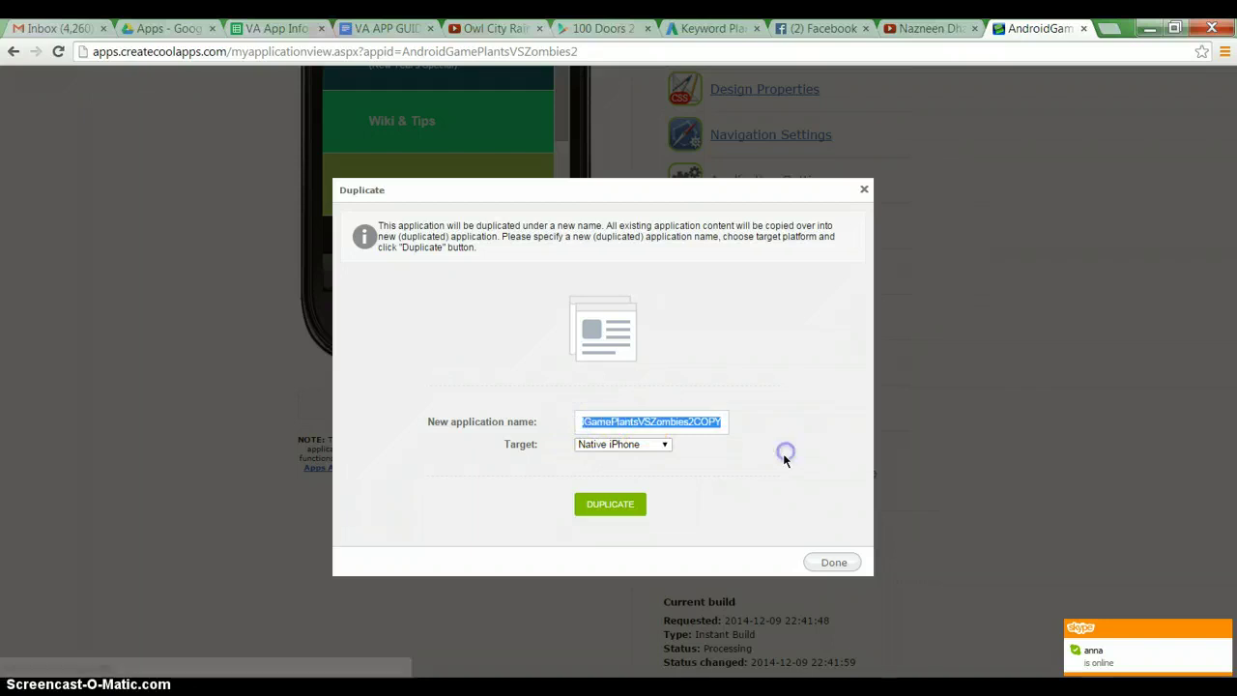
text(Z)
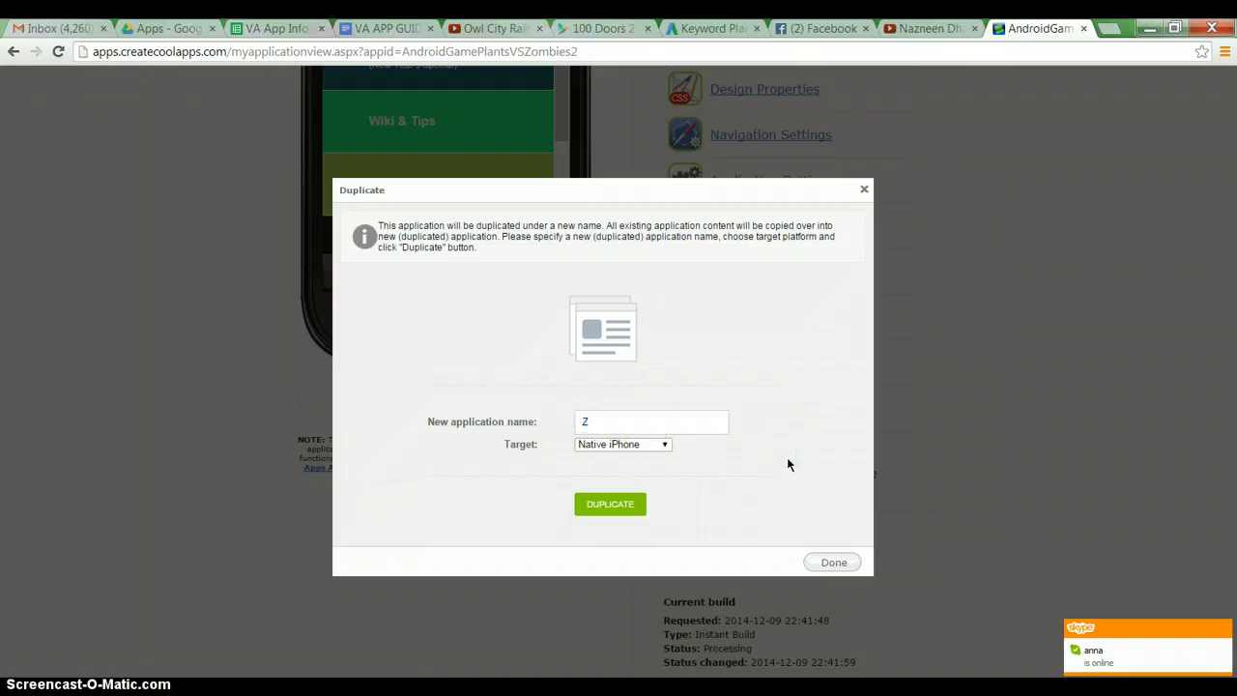
text(ombies Plants Guide)
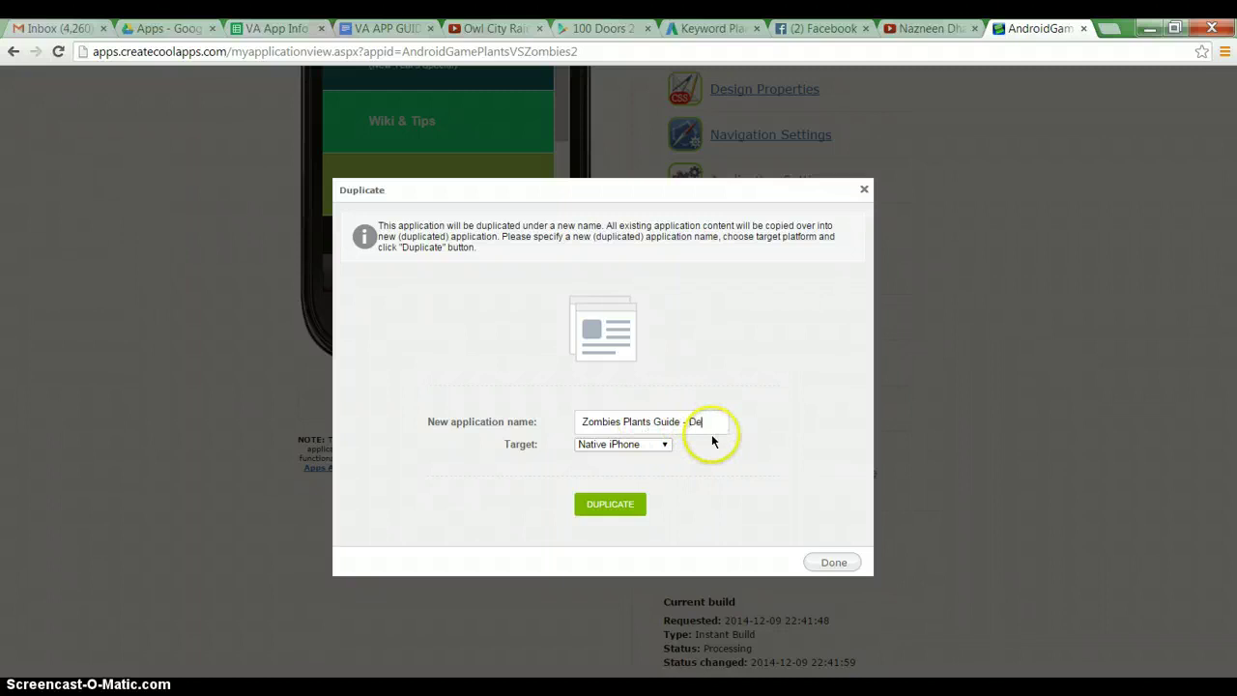
text(- Dec 9th)
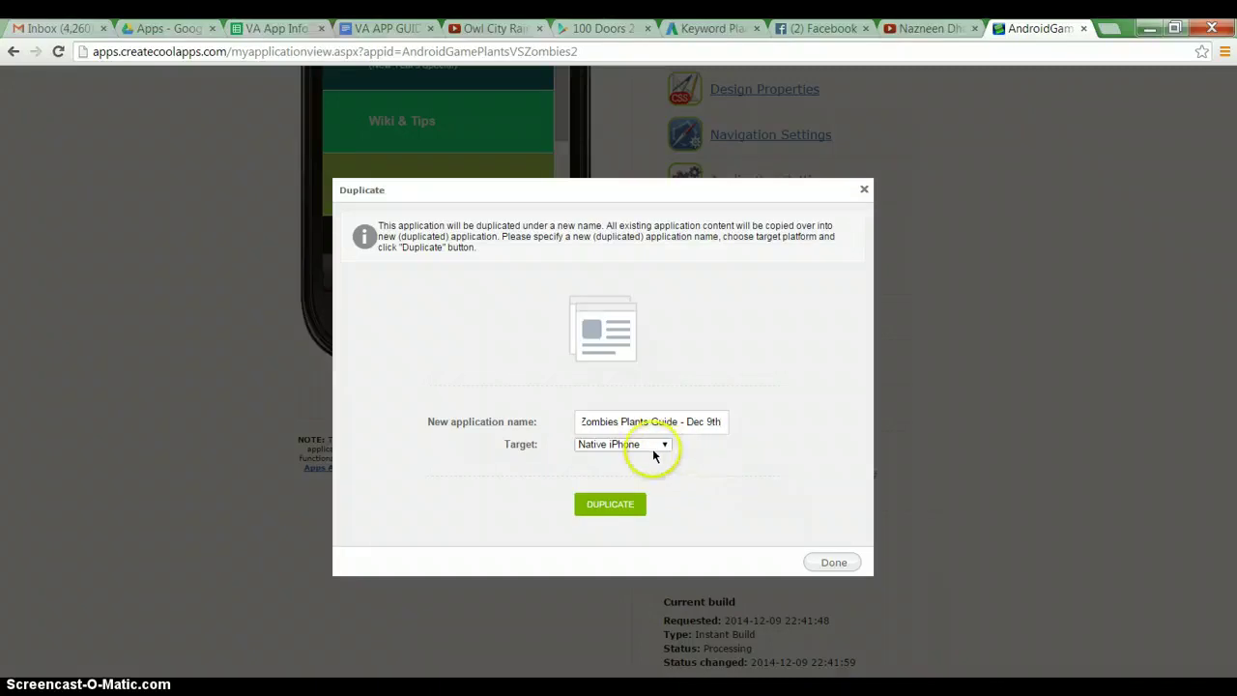
click(657, 445)
click(637, 478)
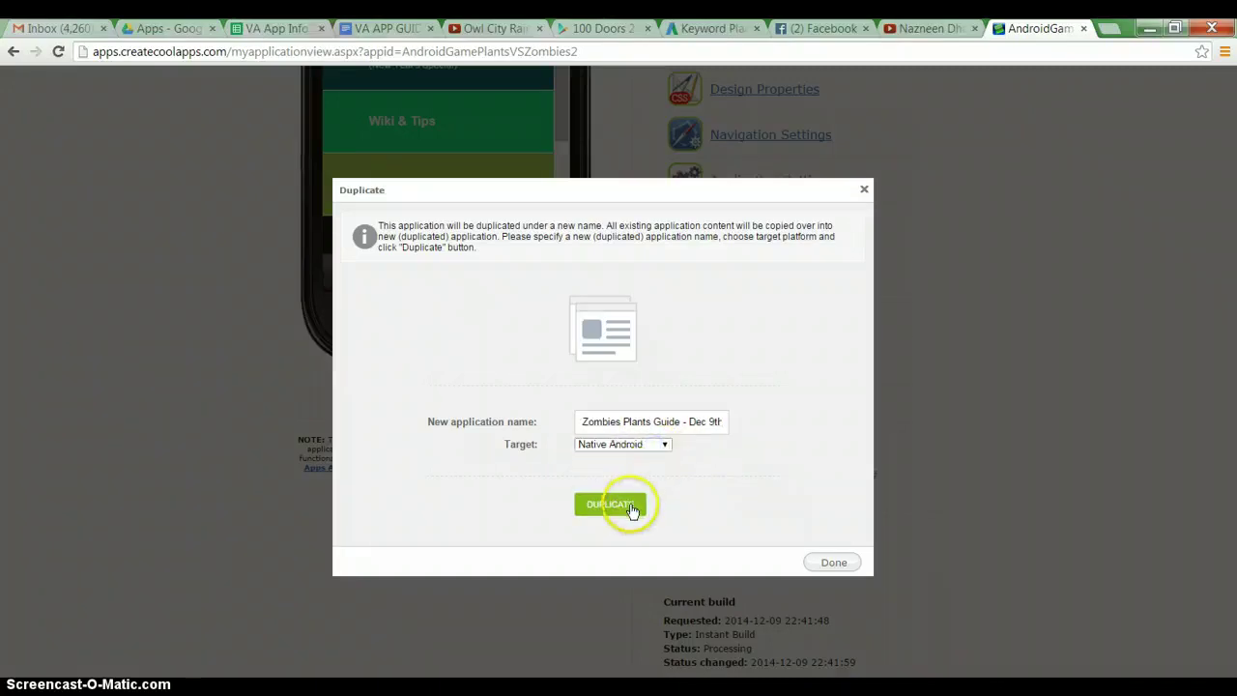
click(630, 507)
click(834, 561)
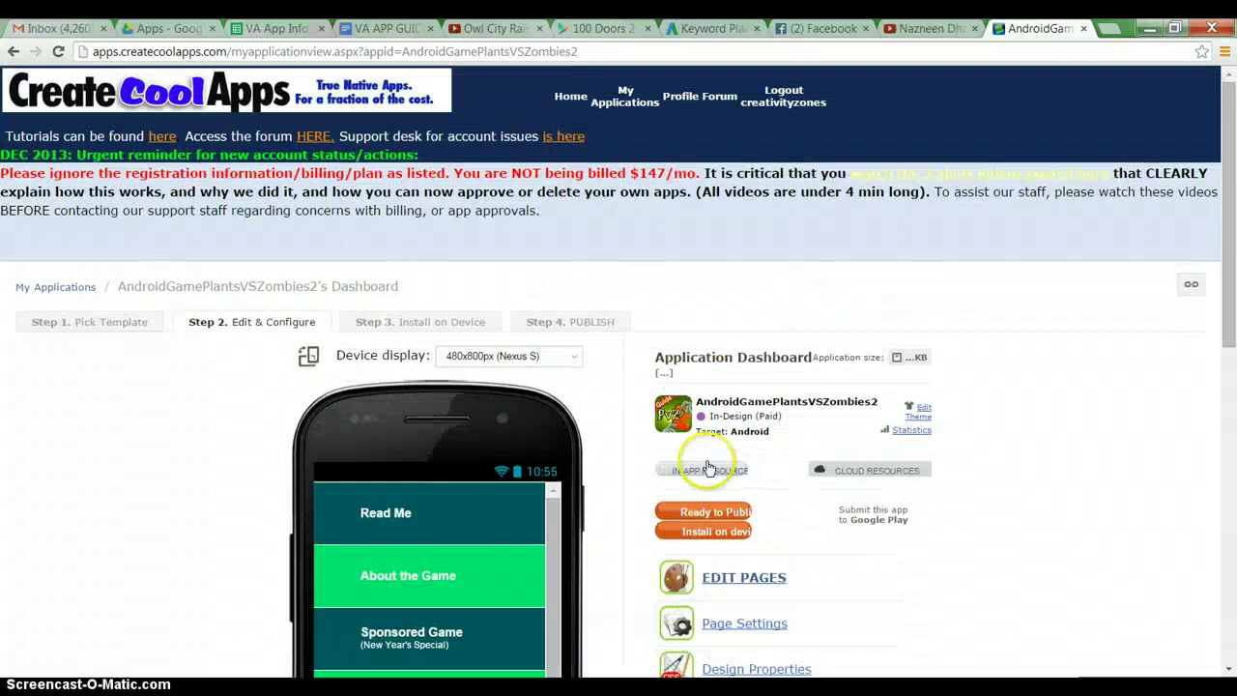
Search My Applications for names containing "zombies" and reopen the AndroidGamePlantsVSZombies2 app.
click(85, 287)
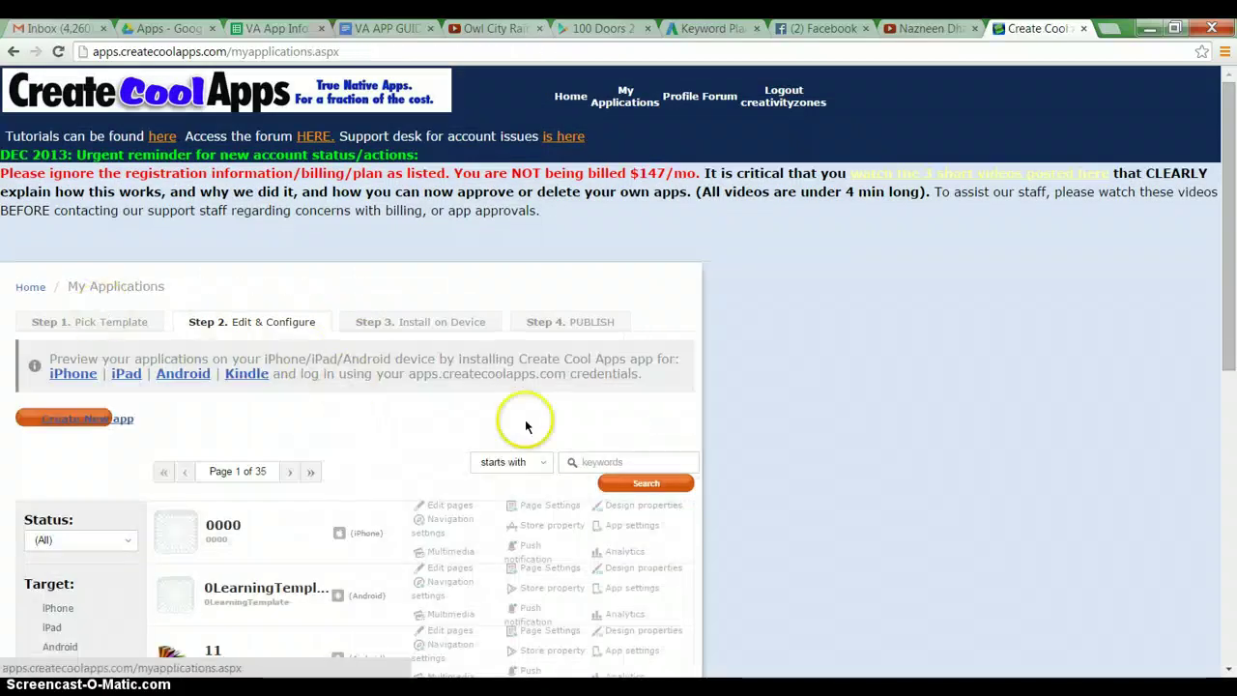
click(512, 462)
click(502, 489)
click(594, 462)
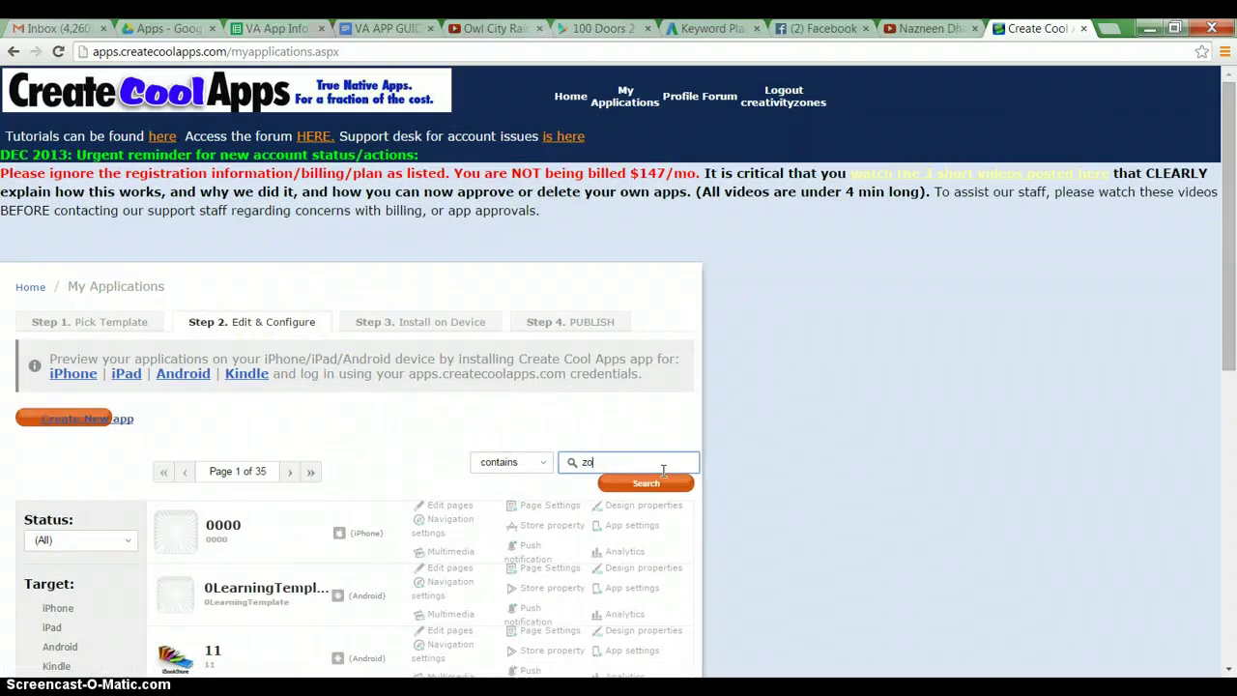
click(644, 483)
scroll(648, 488, down, 3)
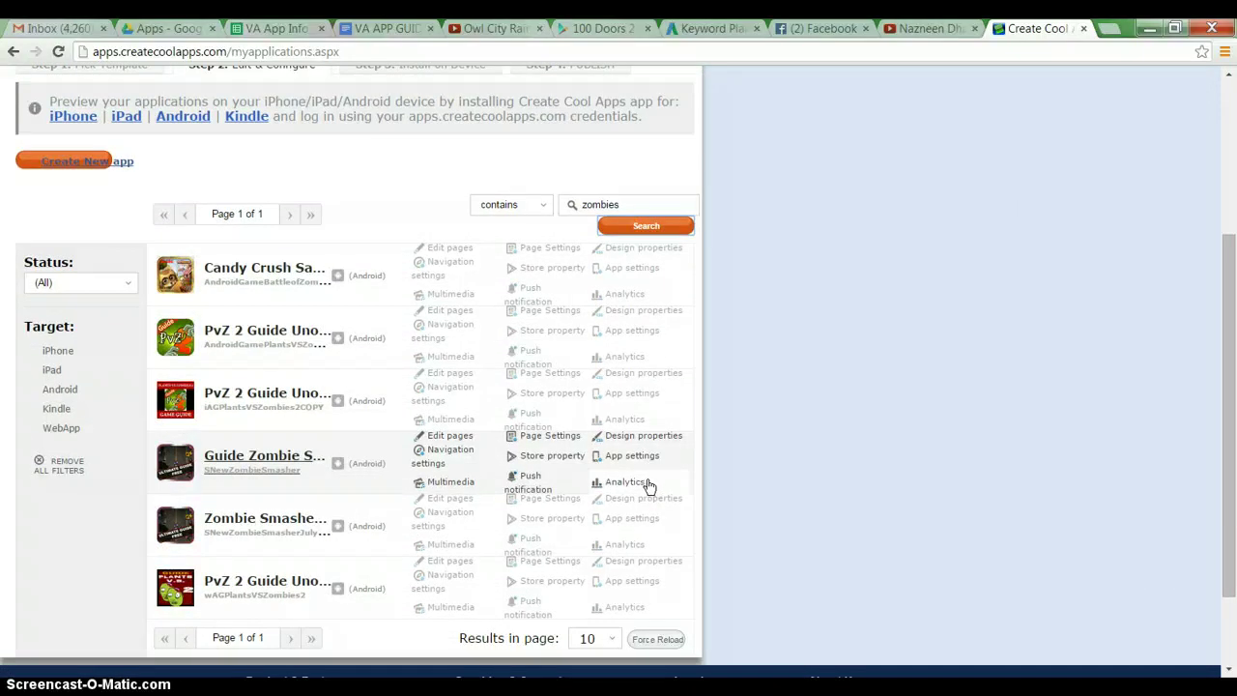
scroll(378, 585, down, 1)
scroll(359, 561, up, 1)
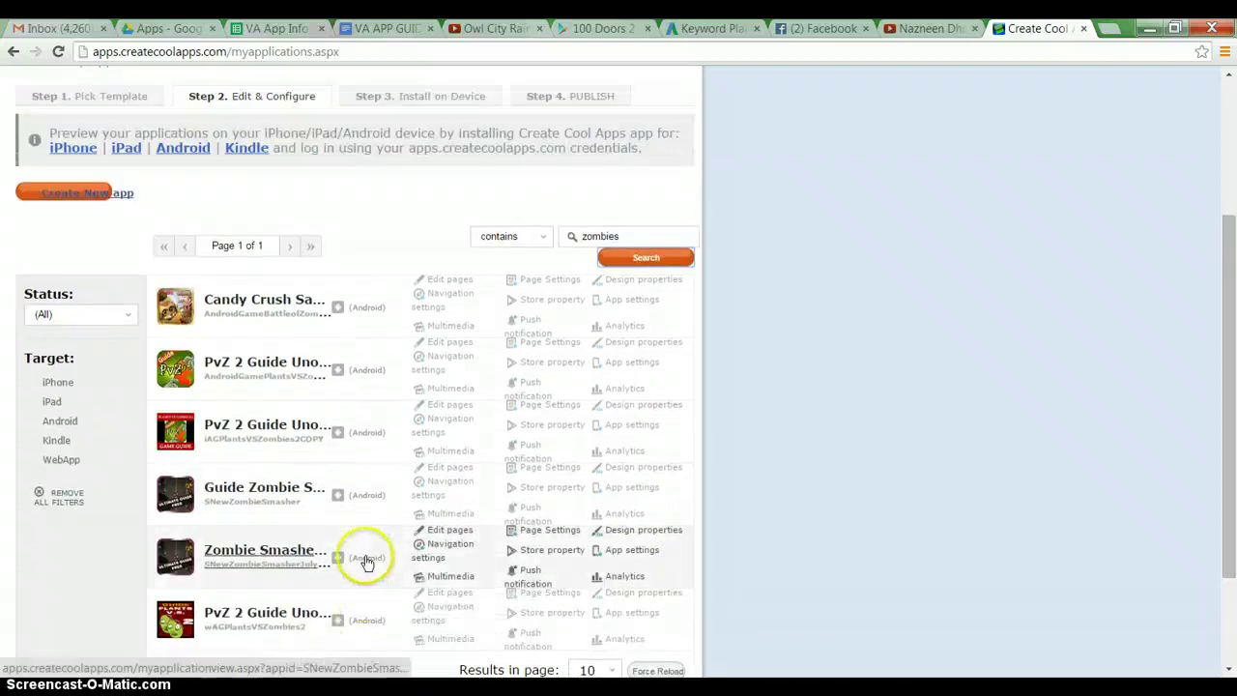
scroll(376, 559, up, 1)
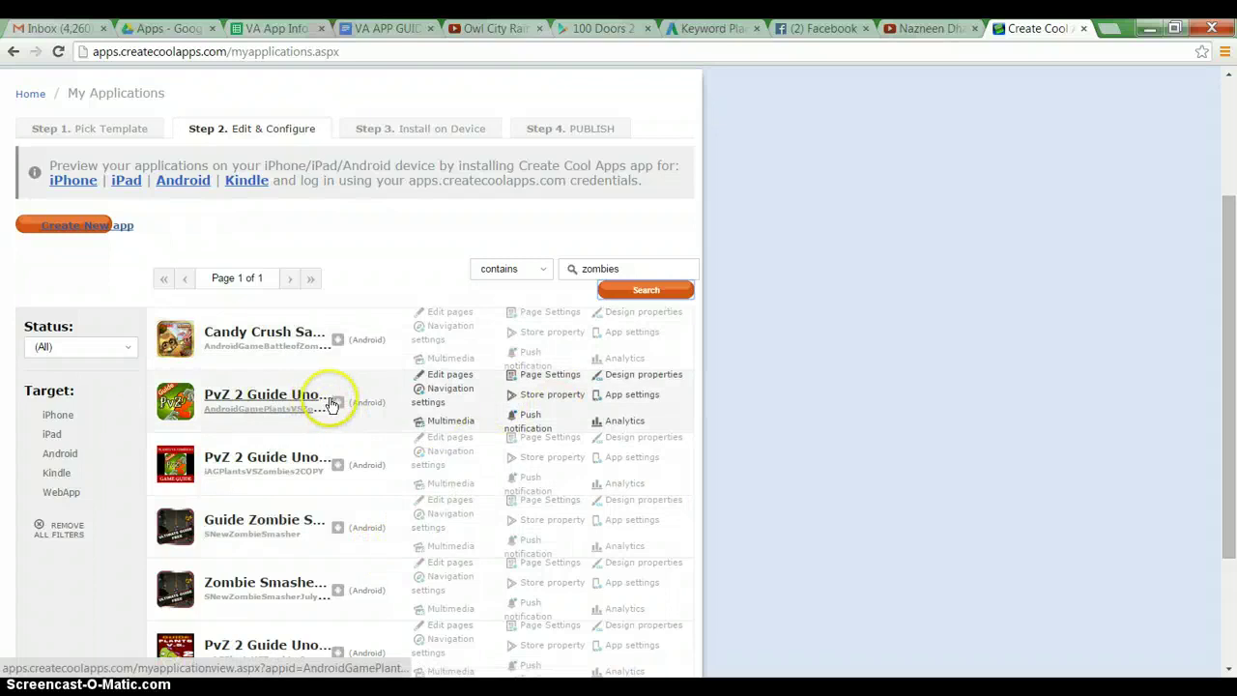
click(259, 404)
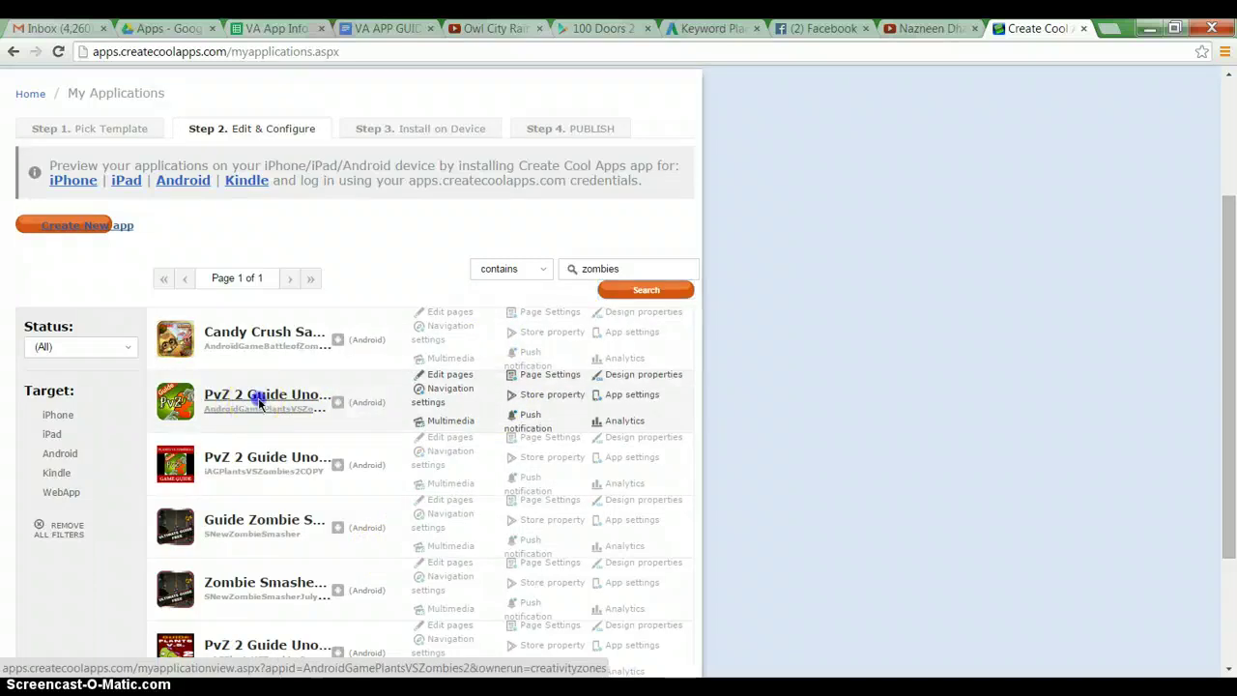
Try to duplicate the app as "Plants Zombies Guide Dec 9" with Native Android as the target, and close the dialog.
scroll(428, 415, down, 5)
scroll(710, 456, down, 2)
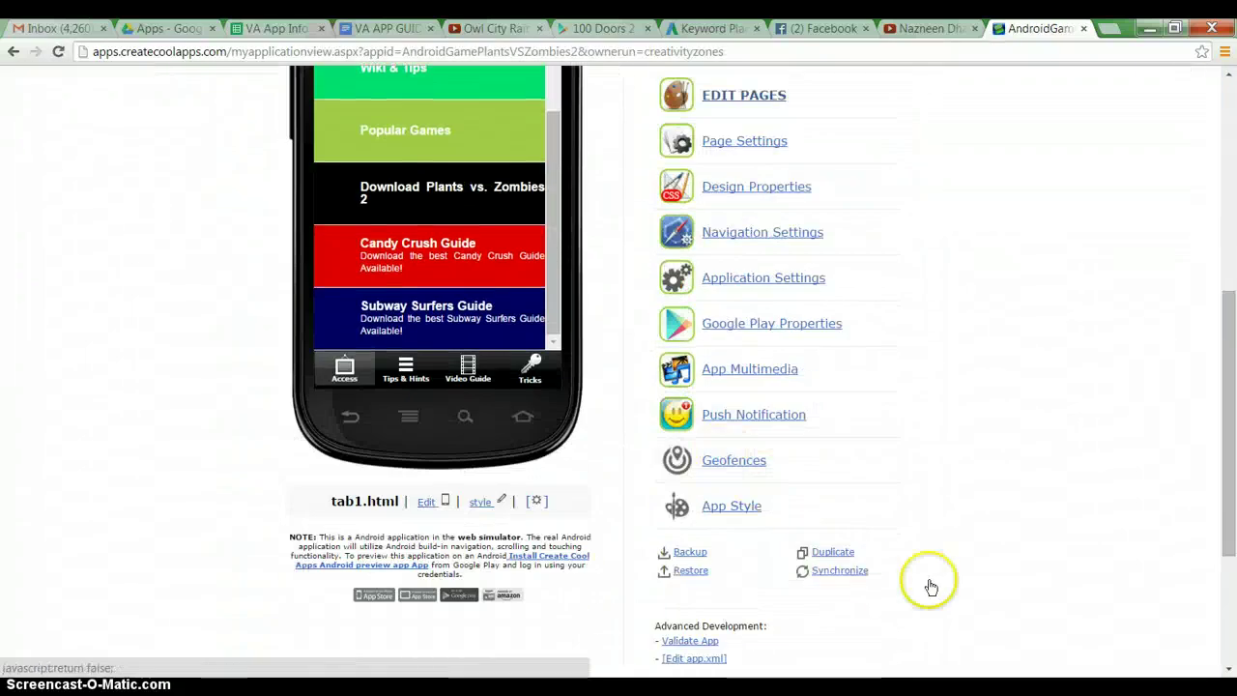
click(828, 551)
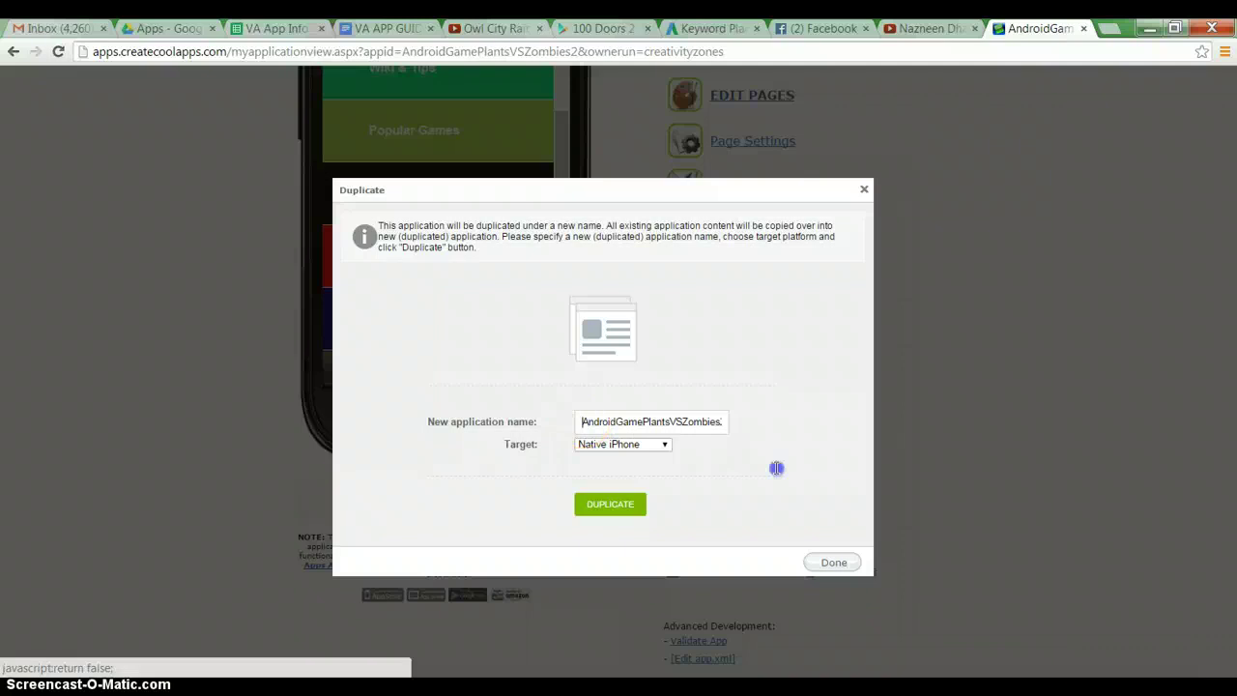
text(Plants)
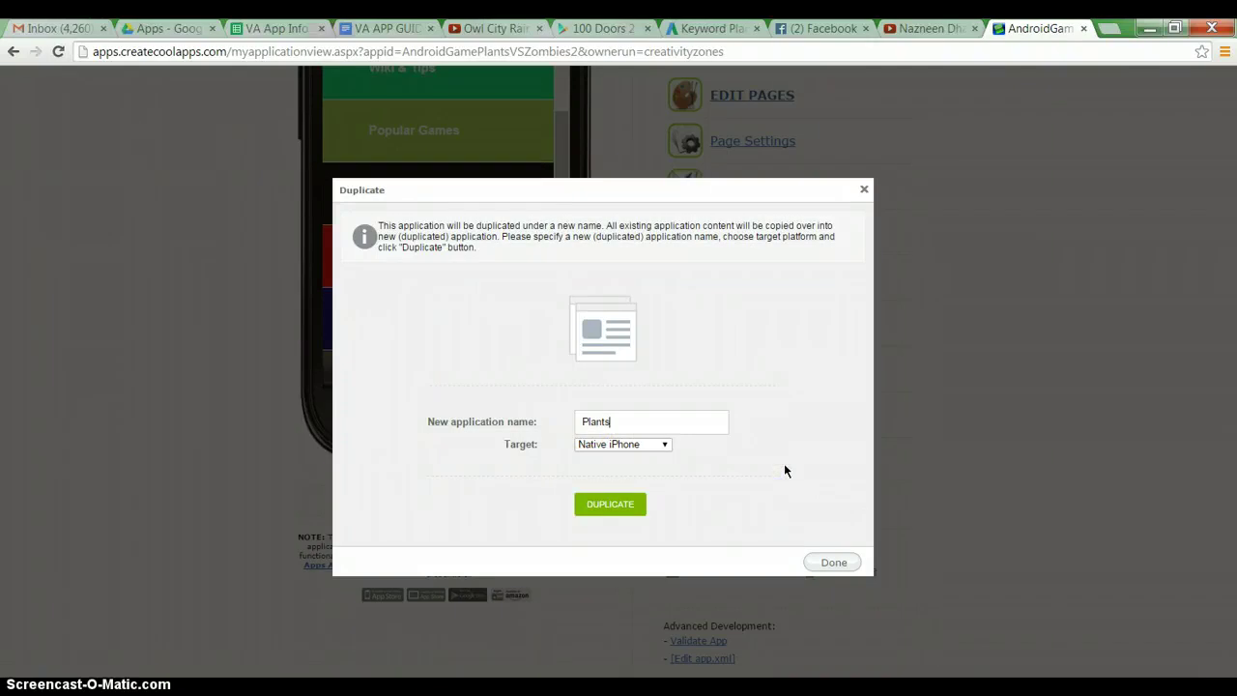
text( Zombies Guide Dec 9)
click(623, 445)
click(636, 480)
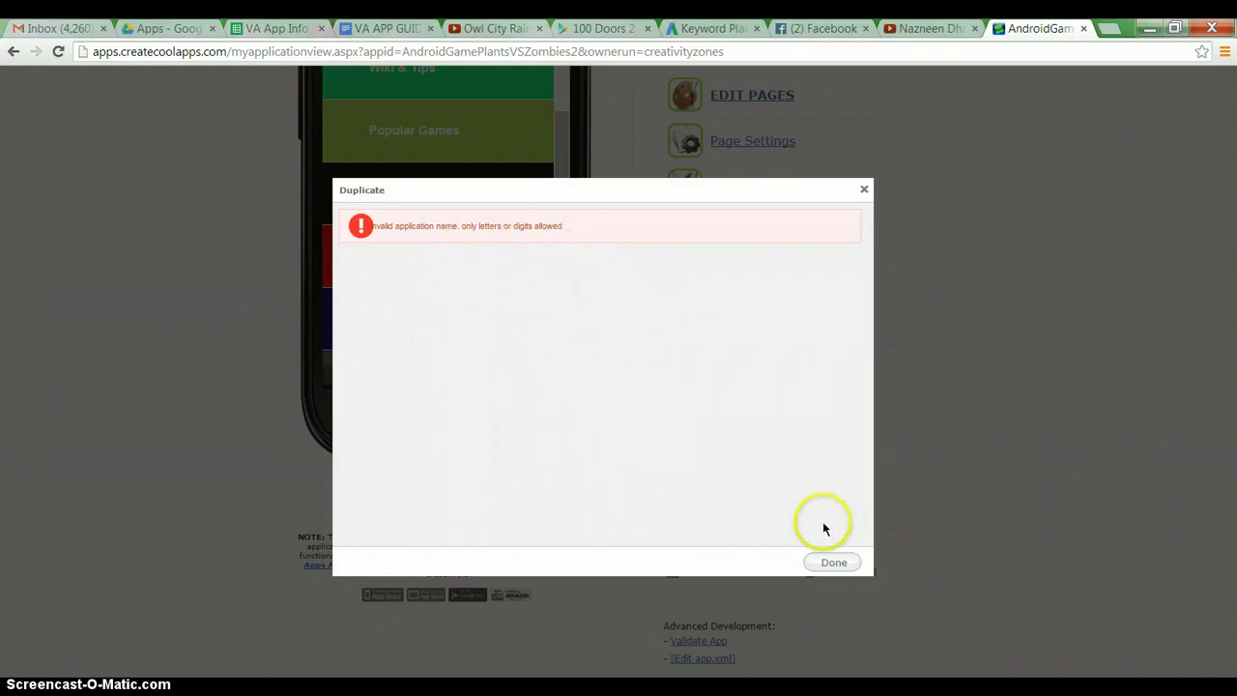
click(831, 564)
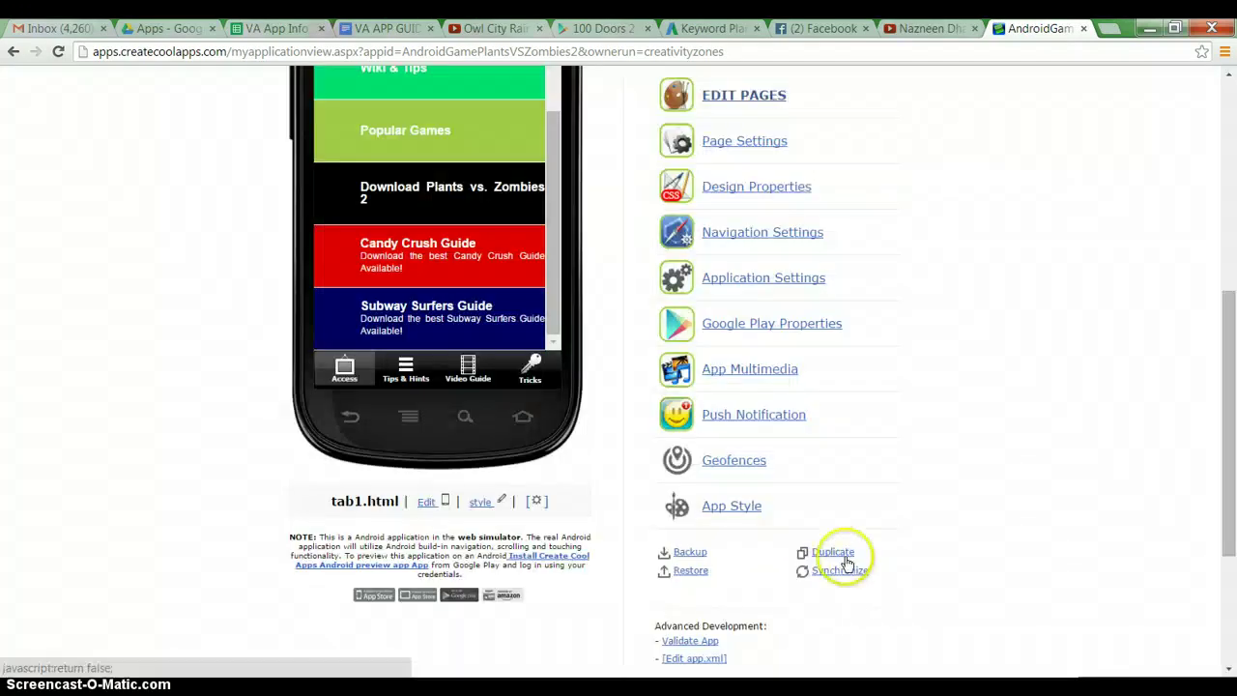
Duplicate the app under the name PlantsZombiesGuideDec9 with Native Android as the target.
click(844, 558)
drag(578, 422, 756, 435)
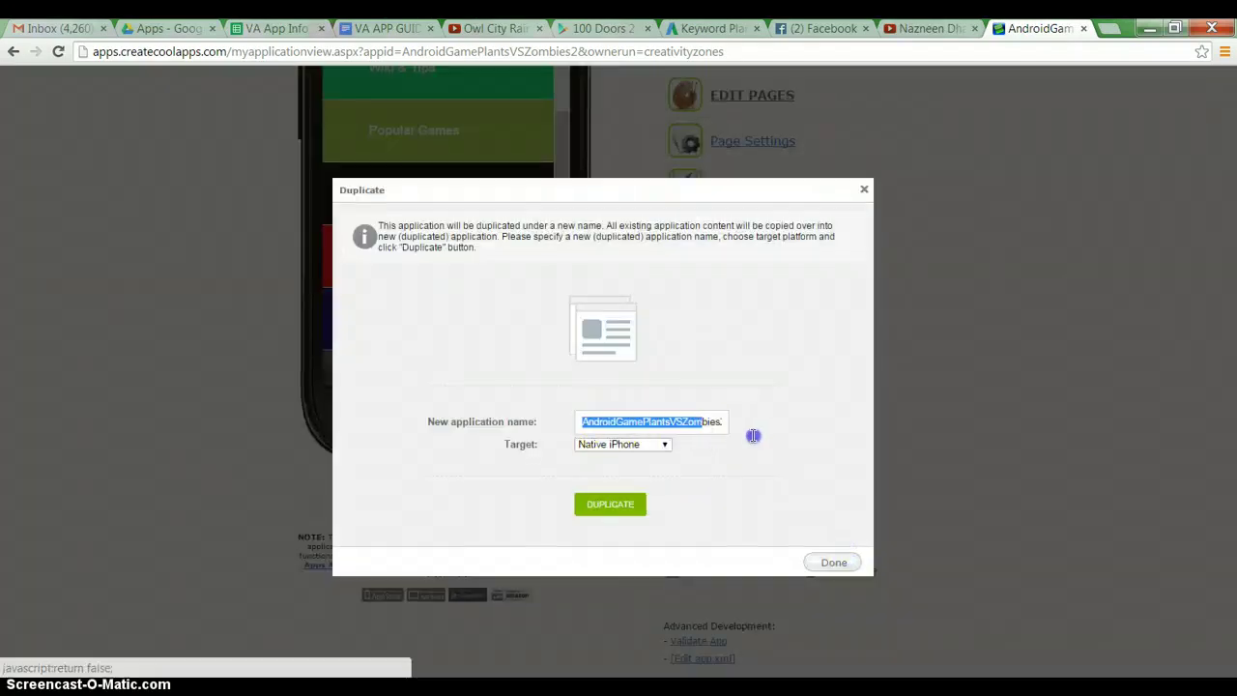
text(Plants)
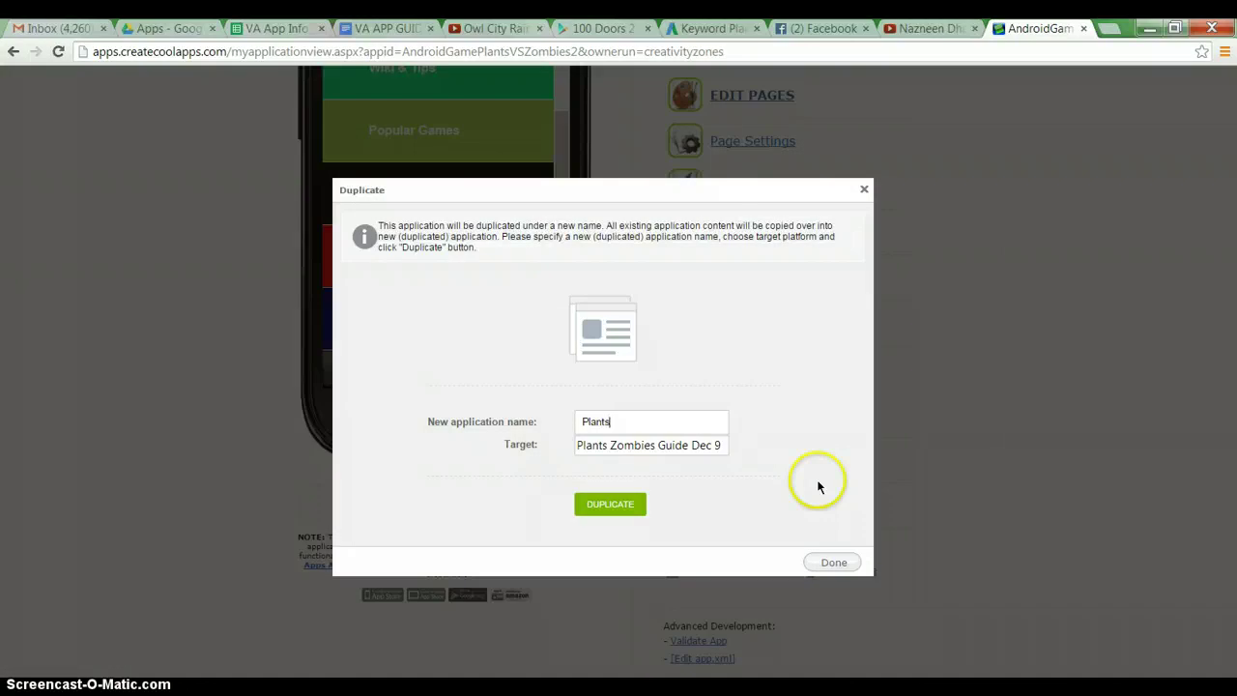
text(ZombiesGuideDec9)
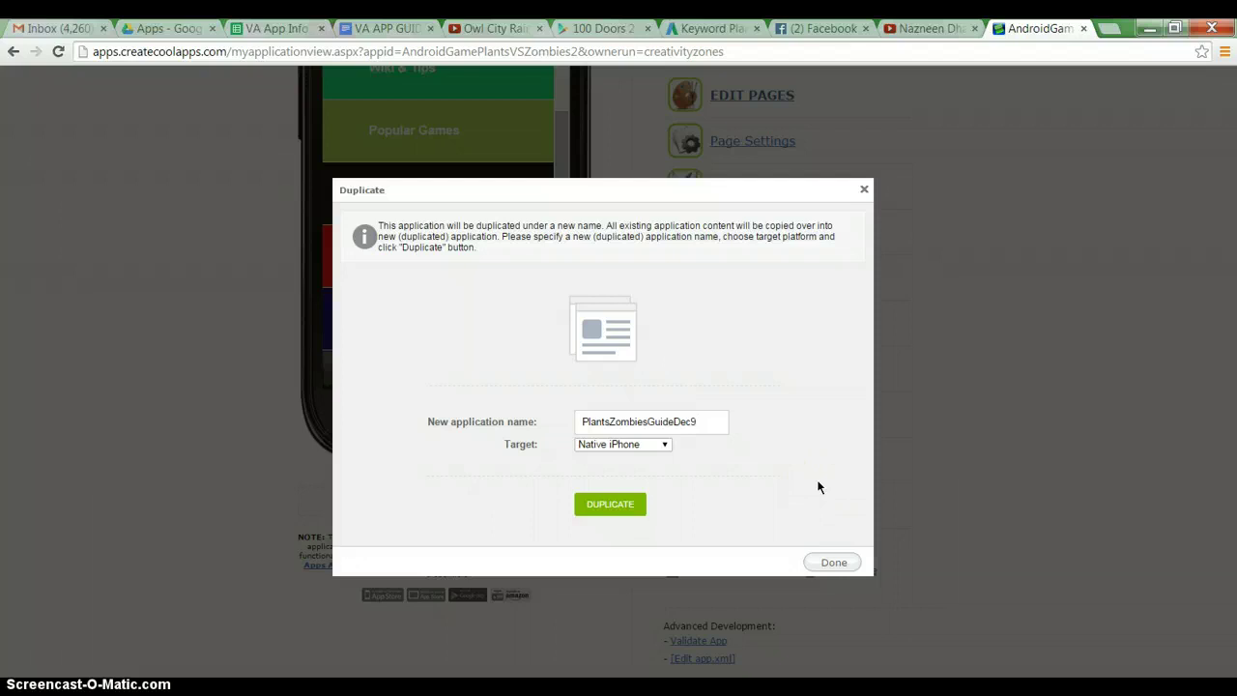
click(624, 445)
click(647, 481)
click(628, 504)
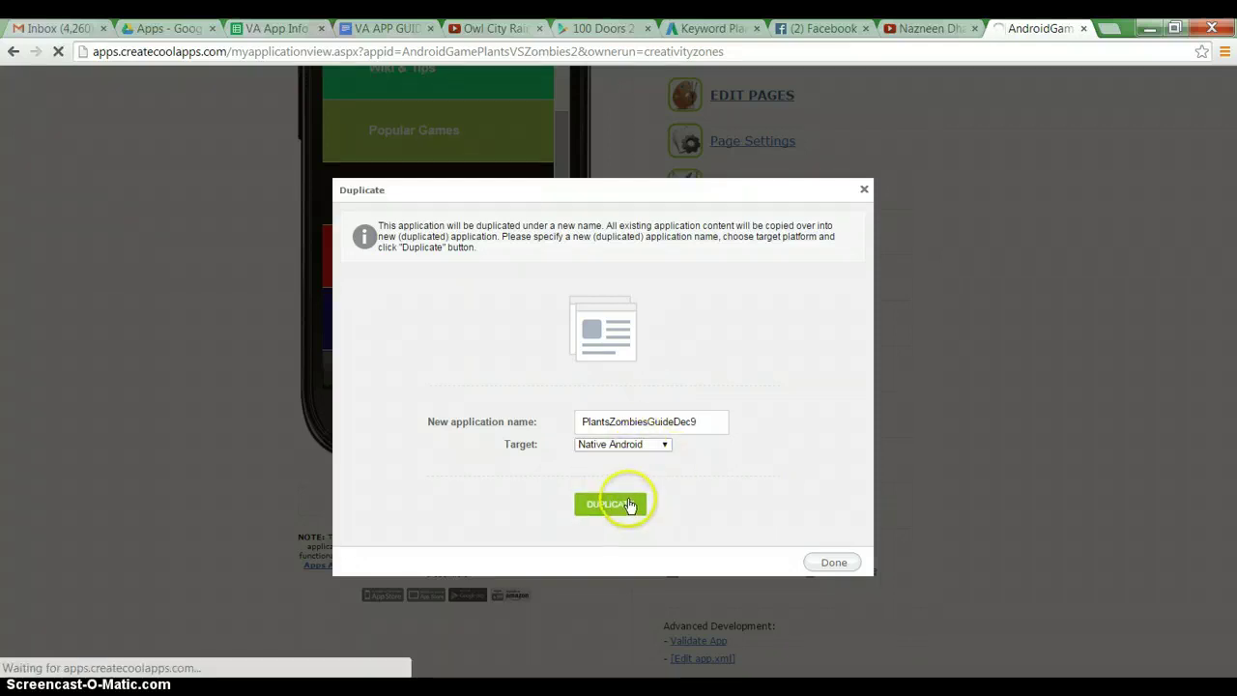
click(837, 562)
Return to My Applications and search for names containing "zombies" to find the new duplicate.
scroll(795, 525, up, 5)
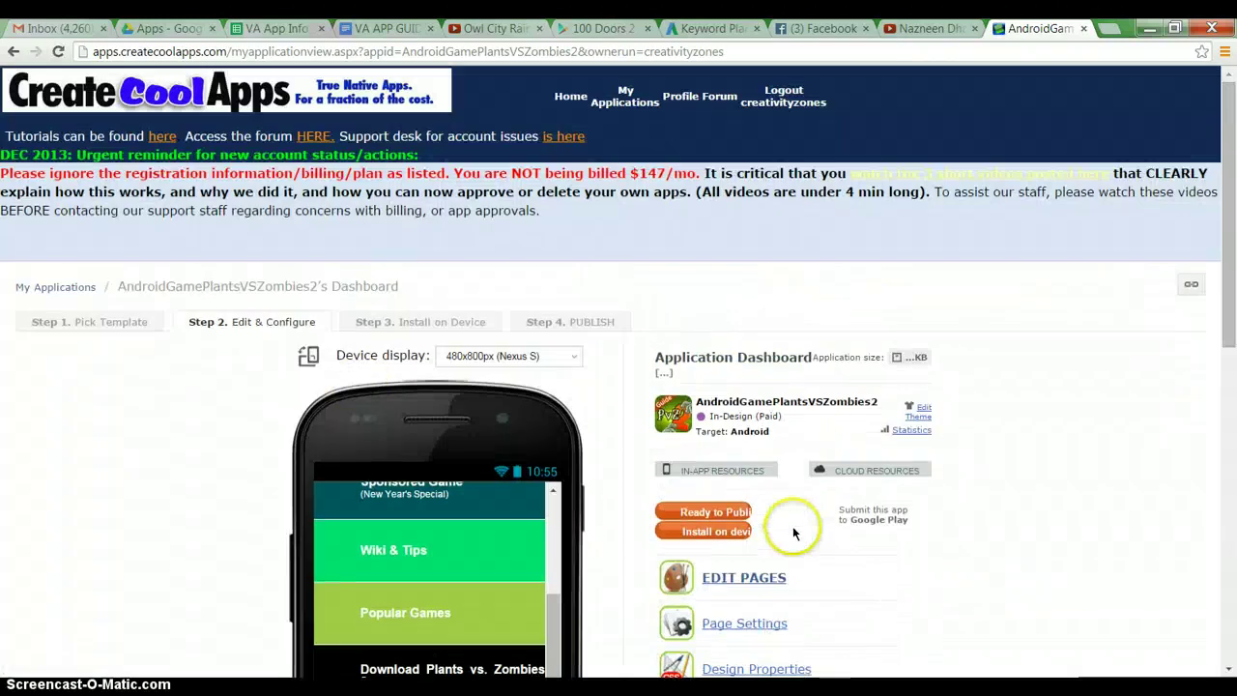
click(83, 292)
scroll(532, 387, down, 2)
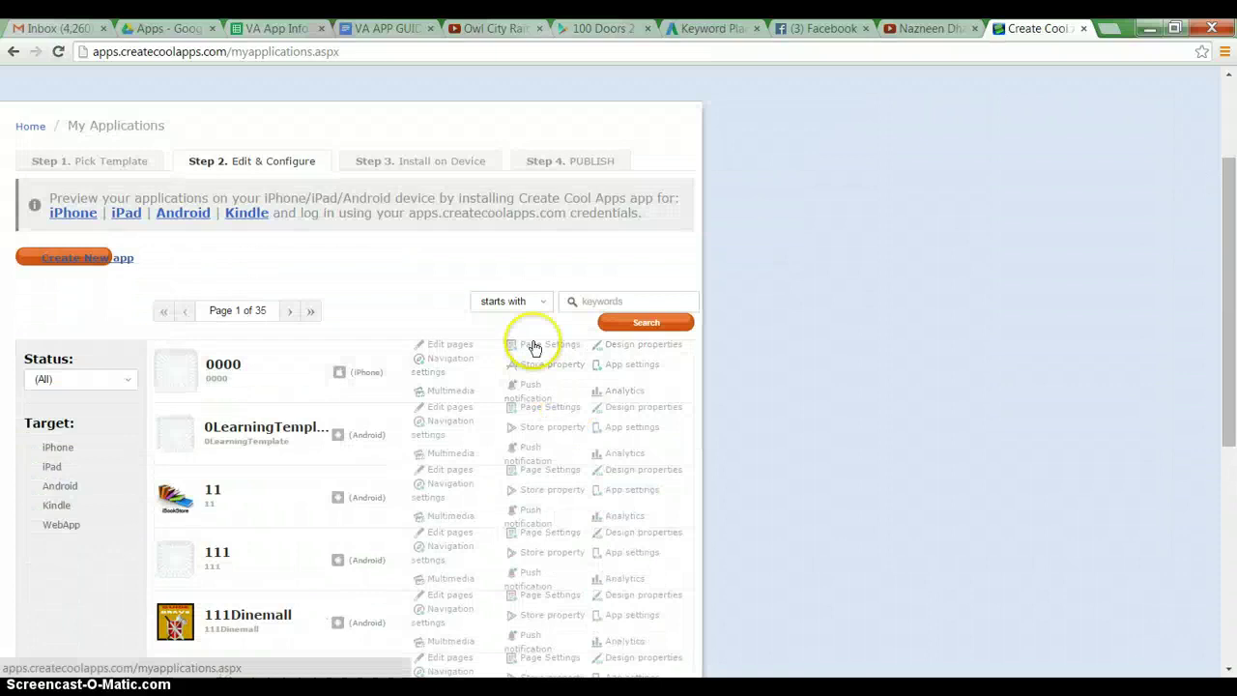
click(521, 301)
click(515, 330)
click(588, 301)
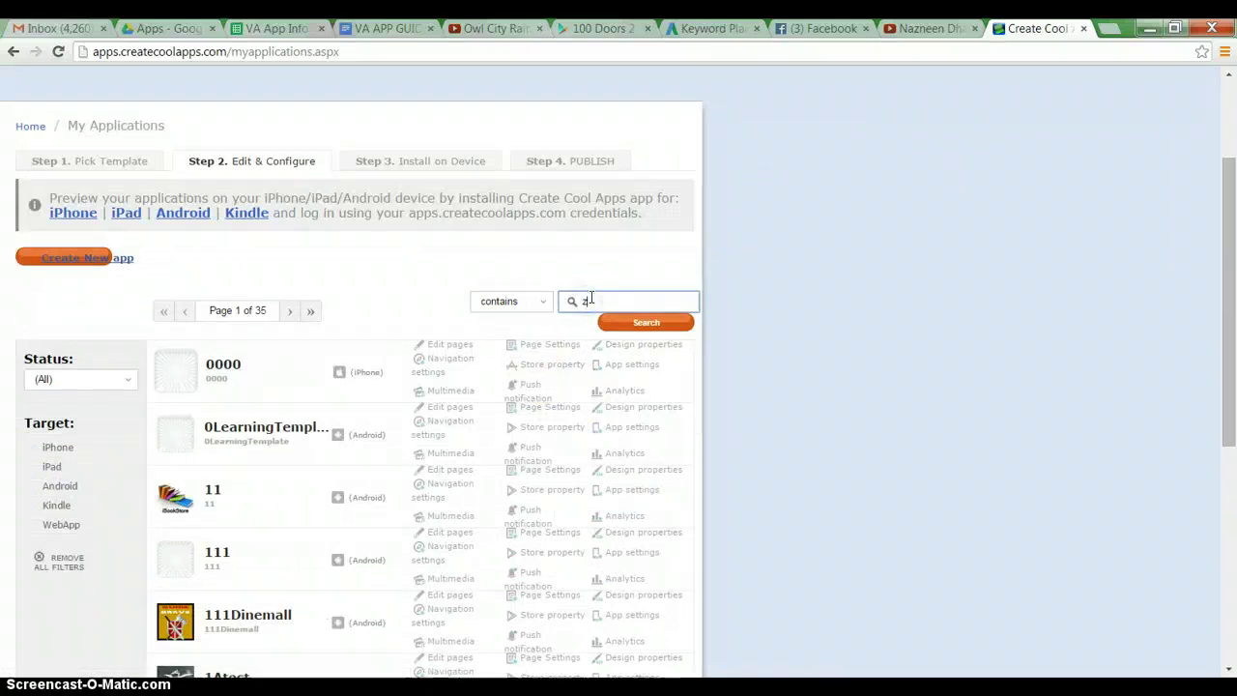
text(zombies)
click(629, 320)
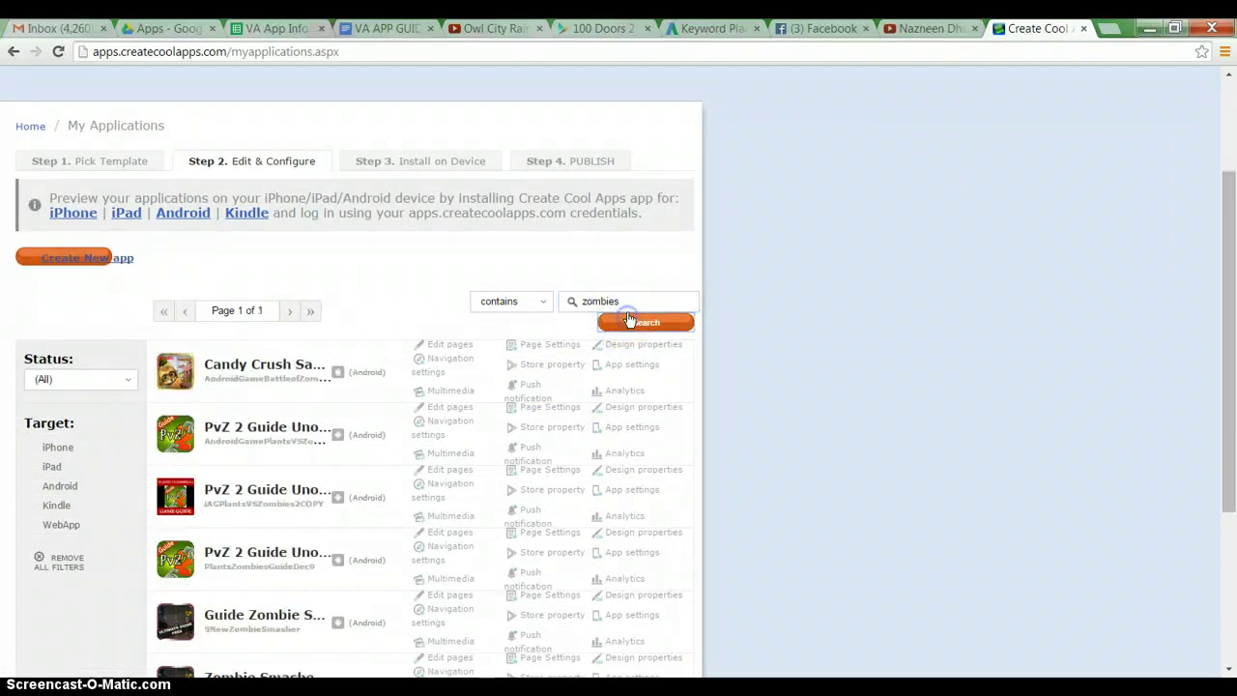
scroll(629, 320, down, 1)
click(636, 321)
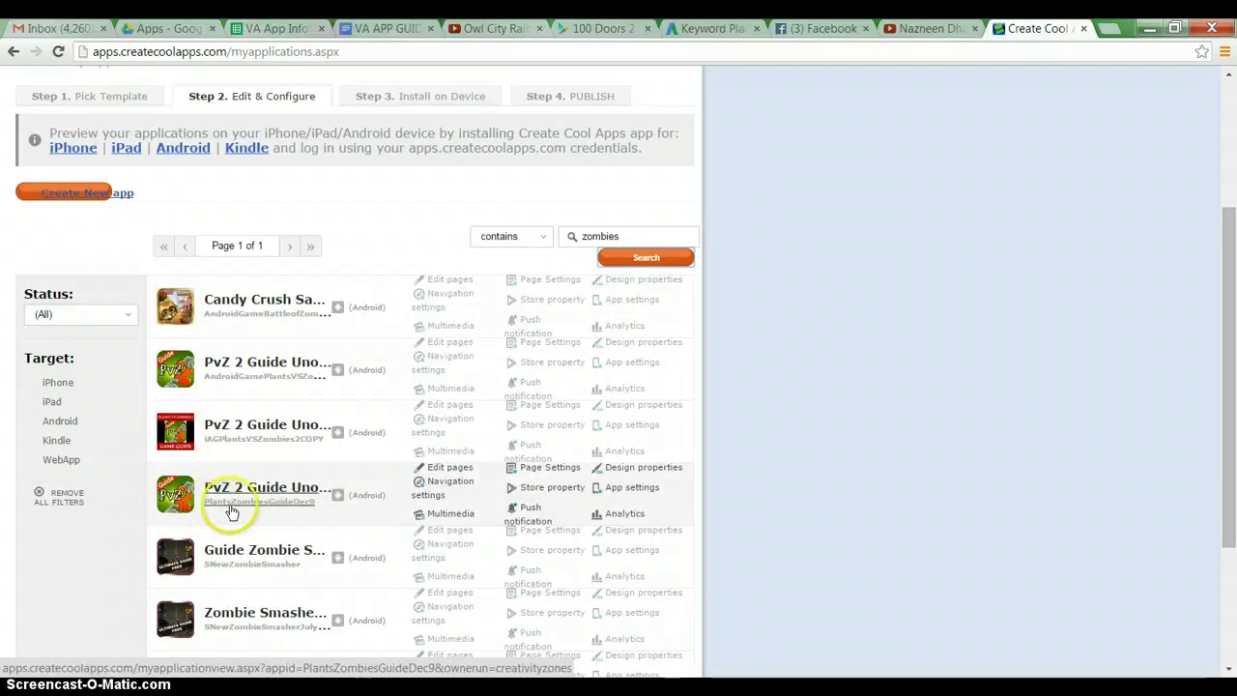
Open the PlantsZombiesGuideDec9 app and check the copied menu in its phone preview.
click(302, 497)
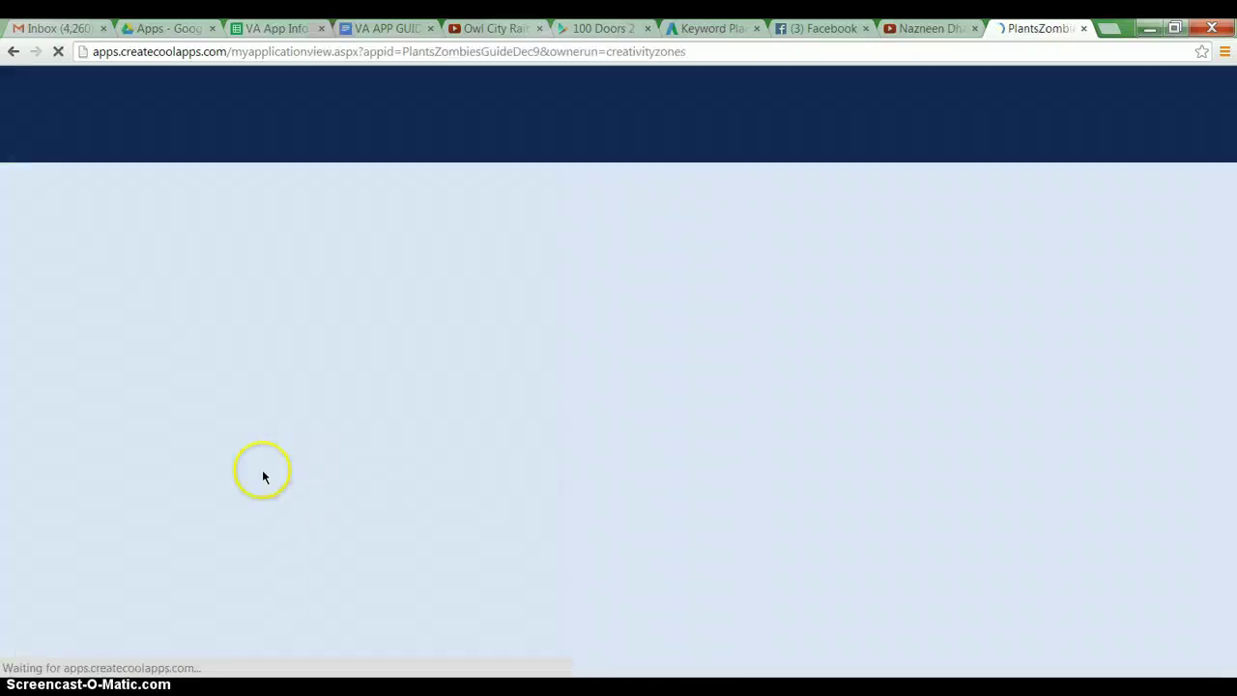
scroll(567, 492, down, 5)
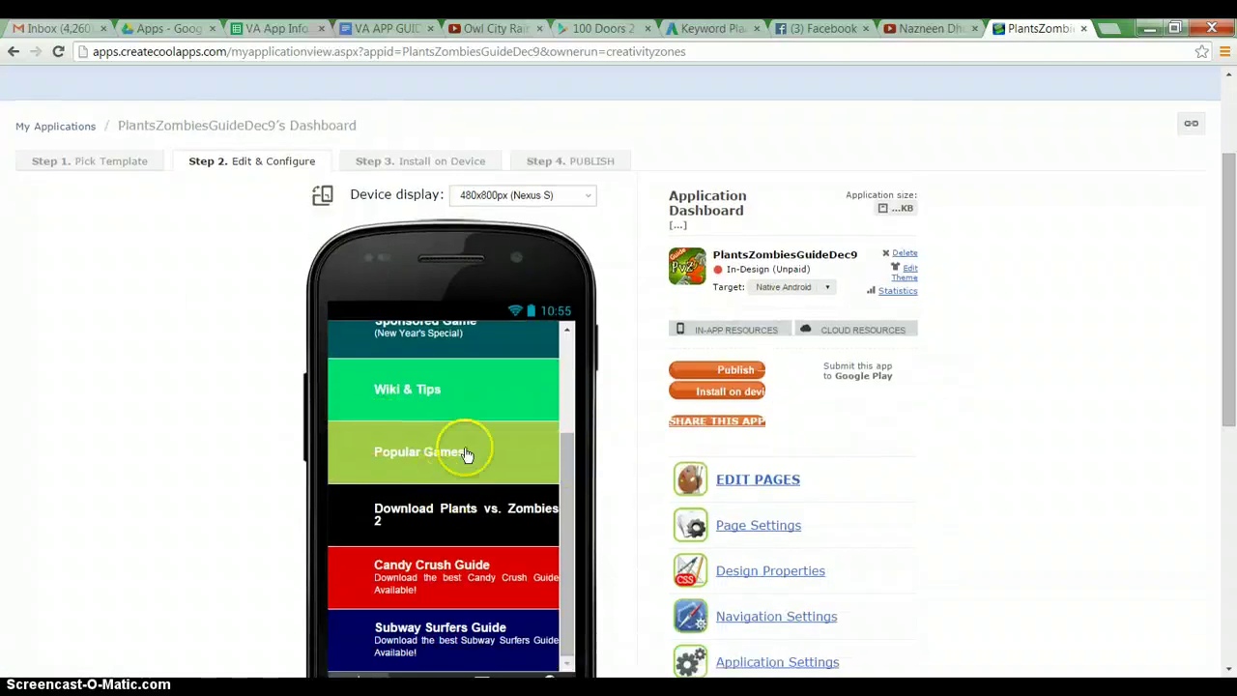
scroll(480, 469, down, 1)
scroll(523, 494, up, 3)
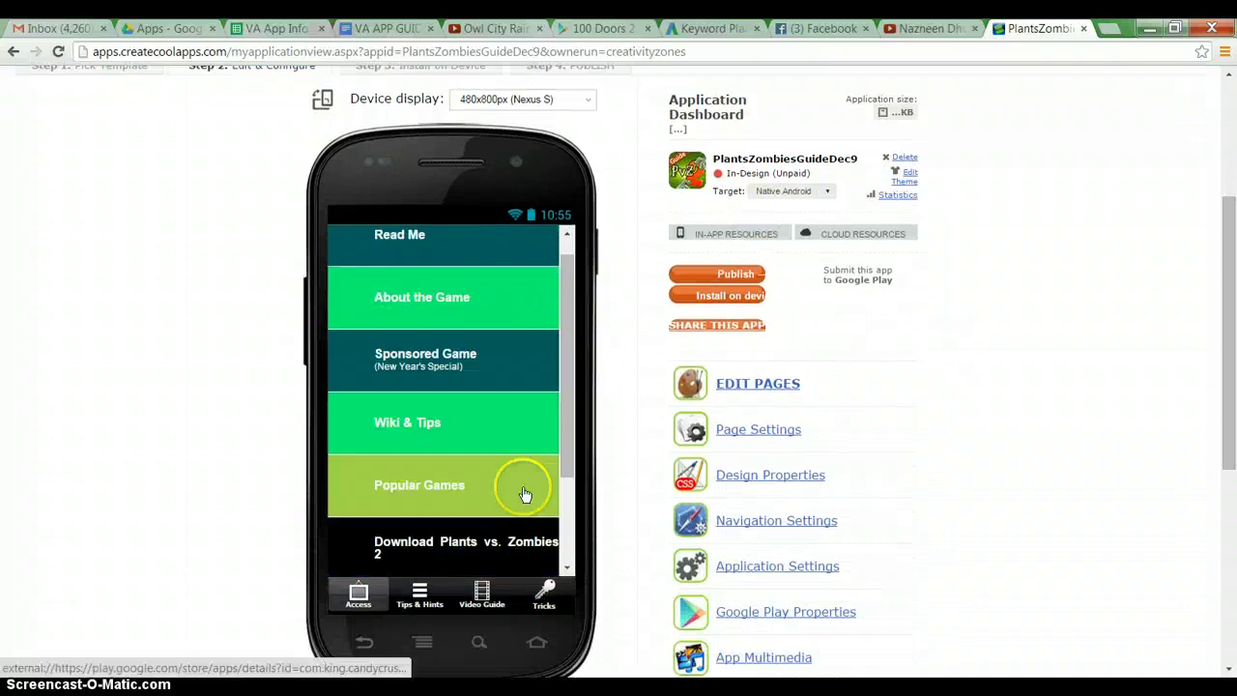
scroll(522, 494, up, 2)
Go back to the My Applications list and look through the listed apps.
click(16, 88)
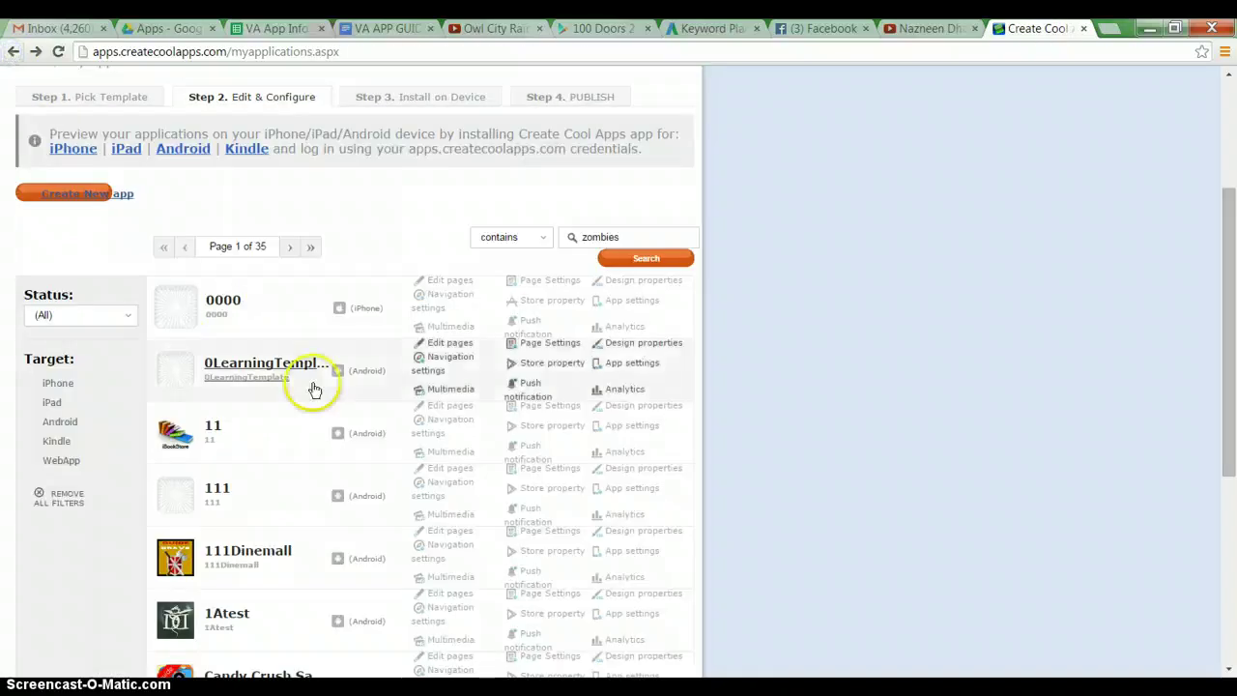
scroll(373, 511, down, 3)
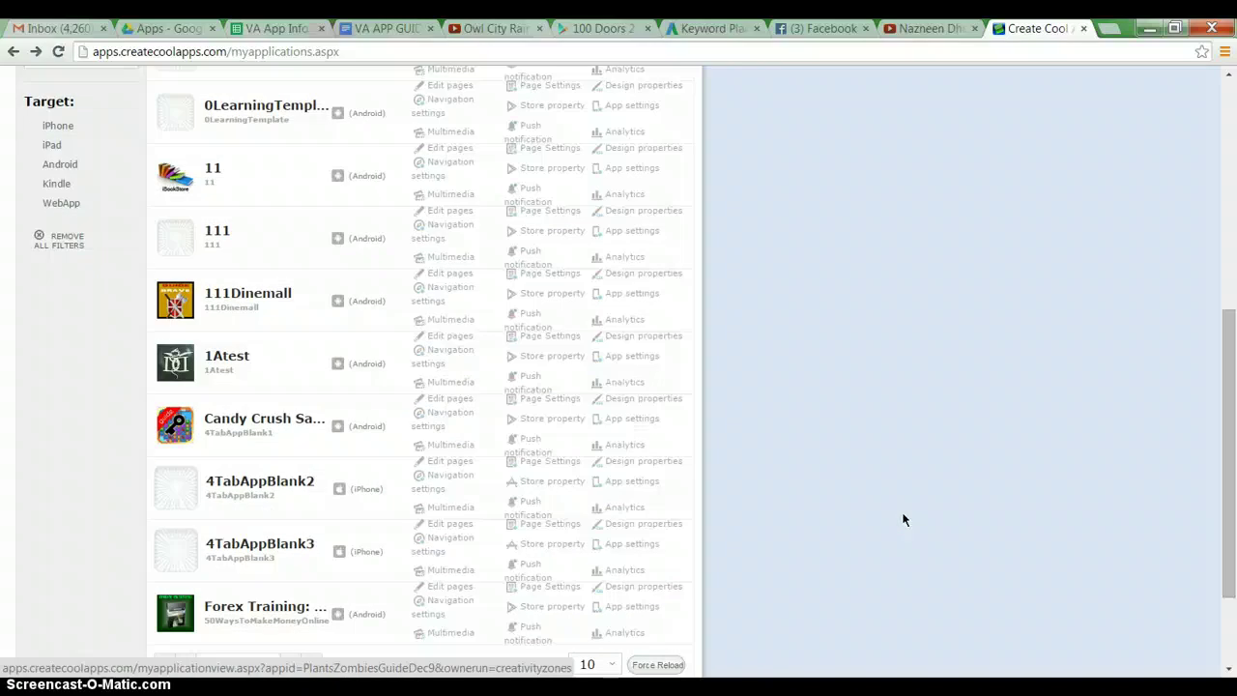
scroll(903, 520, down, 2)
scroll(903, 520, up, 2)
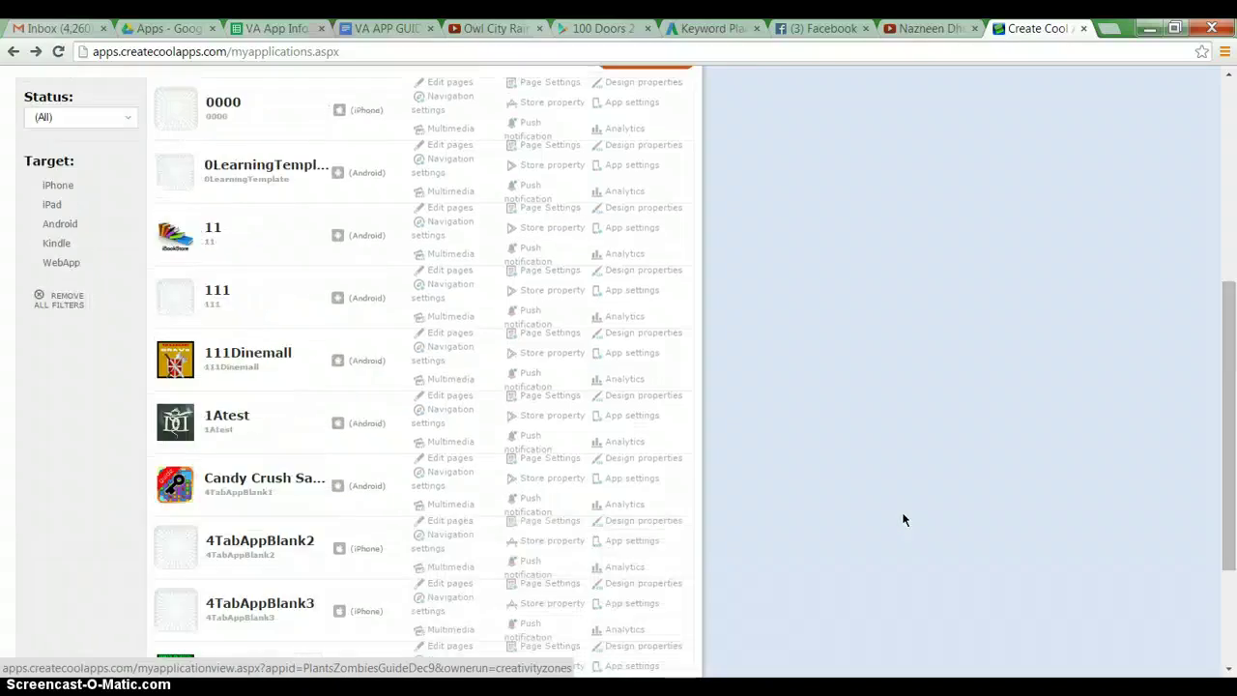
scroll(904, 520, up, 2)
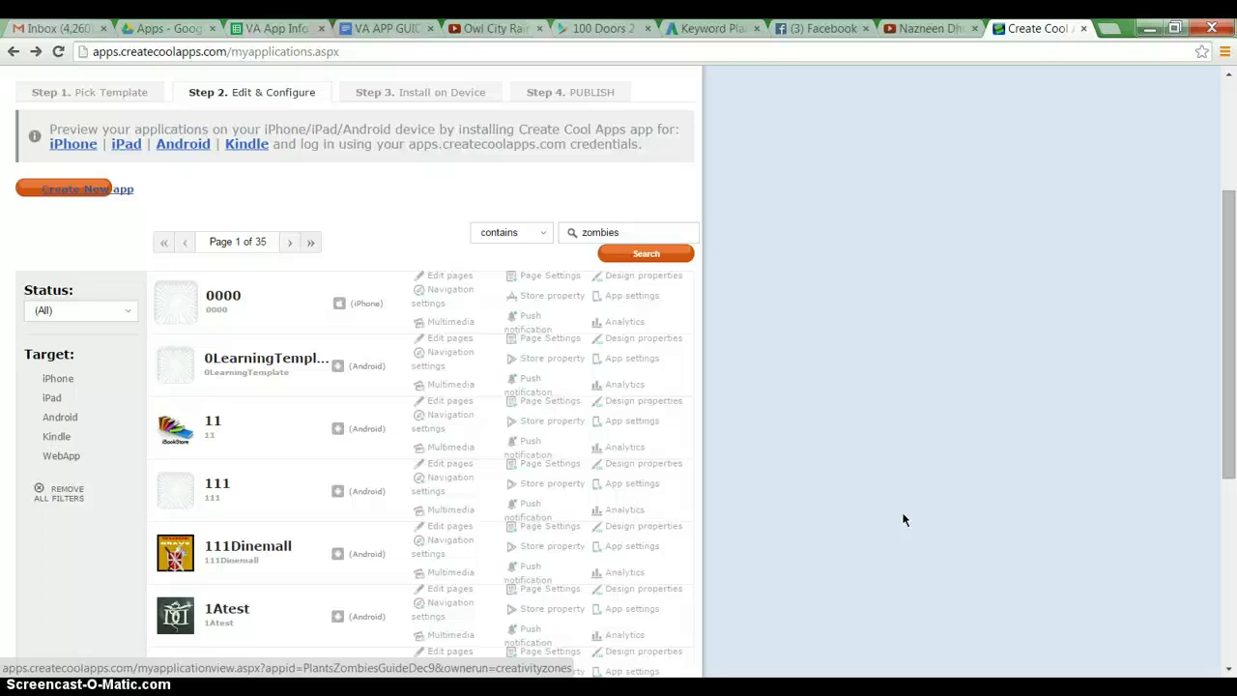
scroll(903, 520, down, 2)
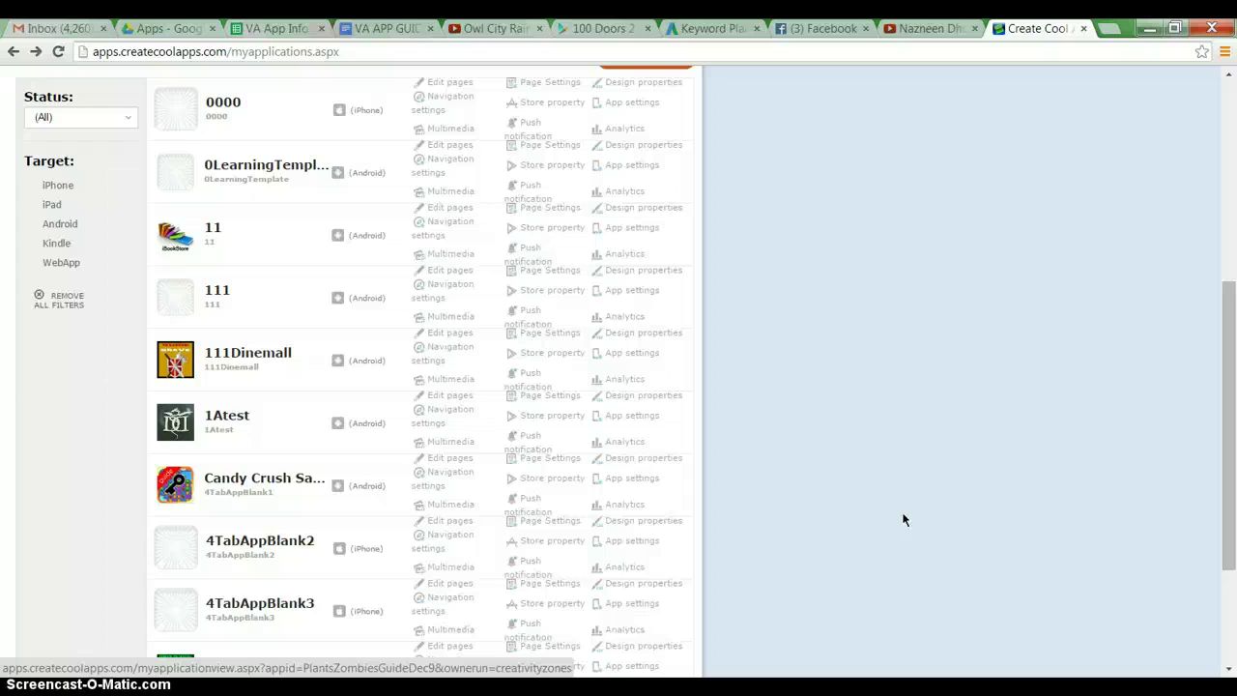
scroll(904, 520, down, 3)
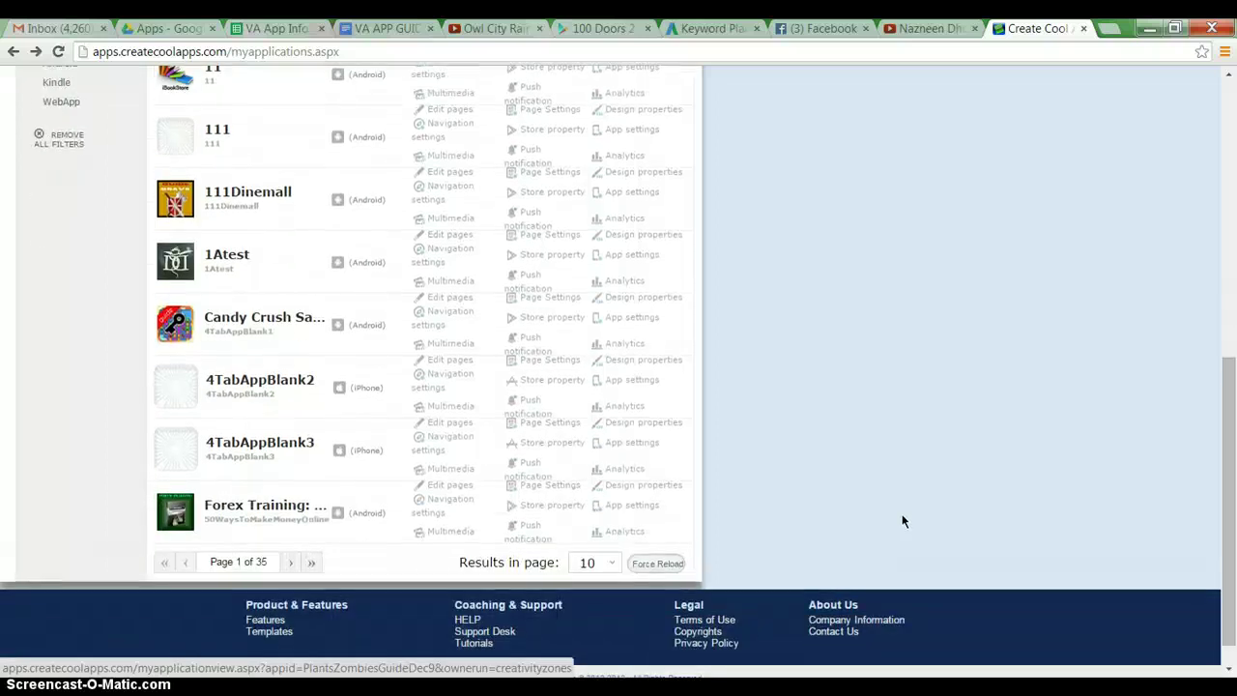
scroll(904, 520, up, 2)
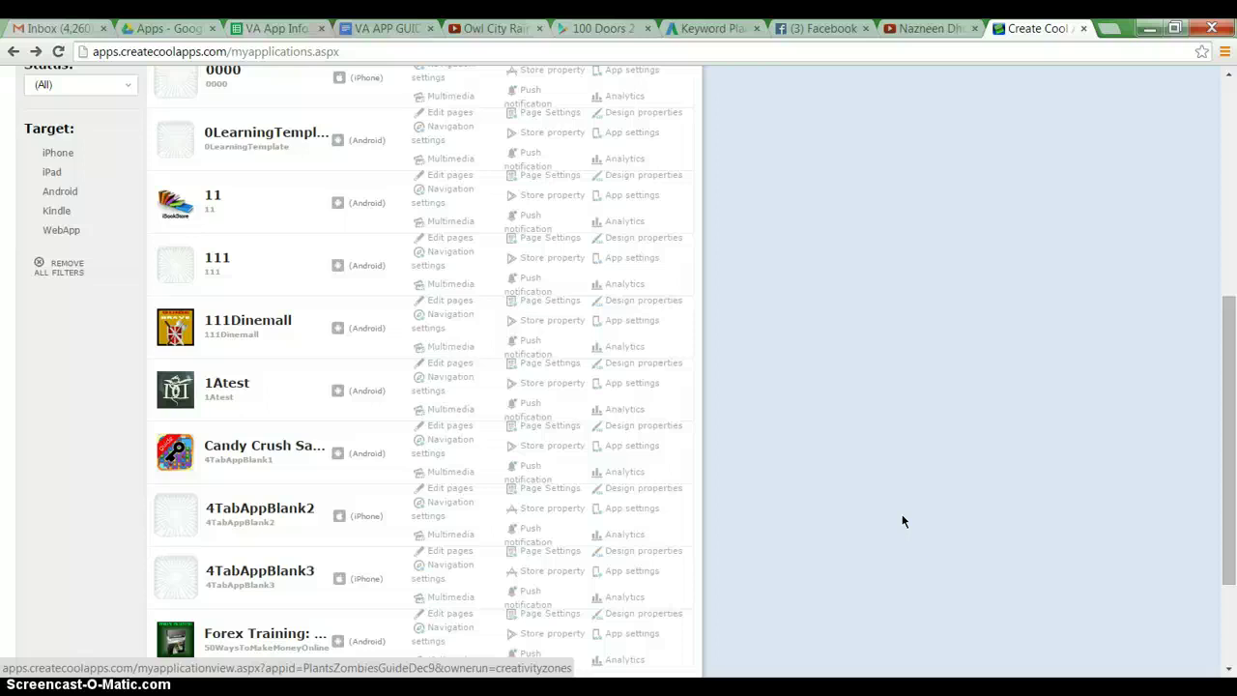
scroll(904, 520, up, 1)
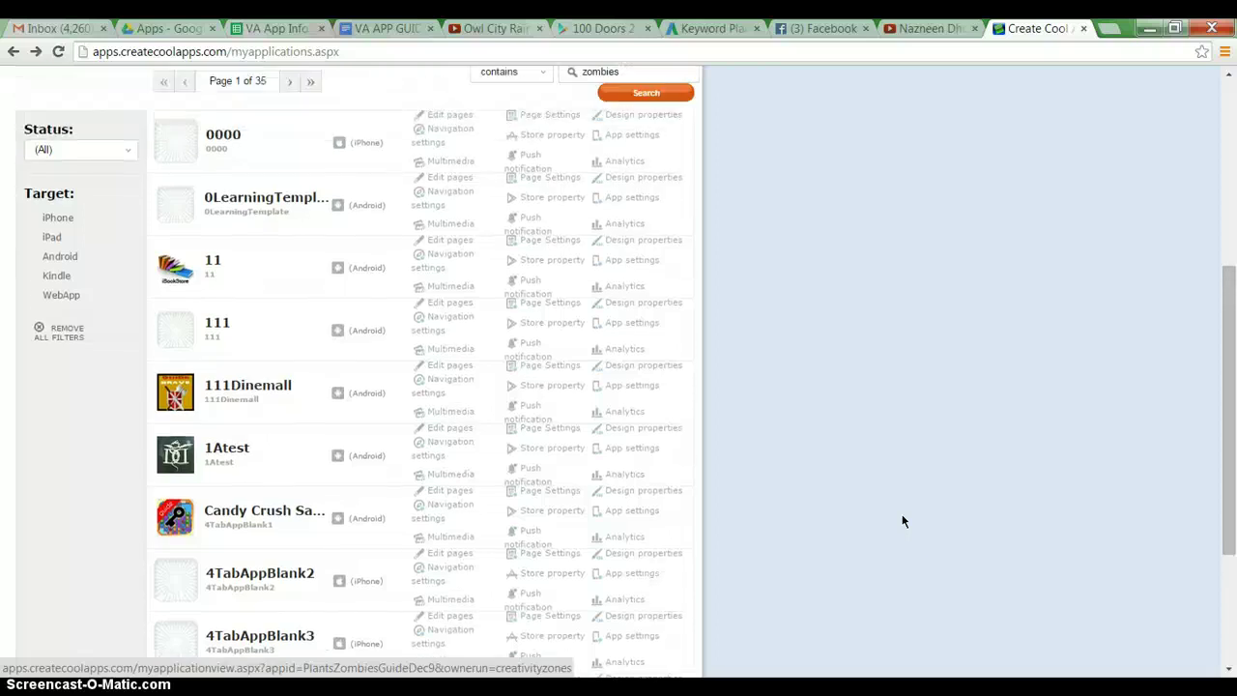
scroll(904, 519, up, 2)
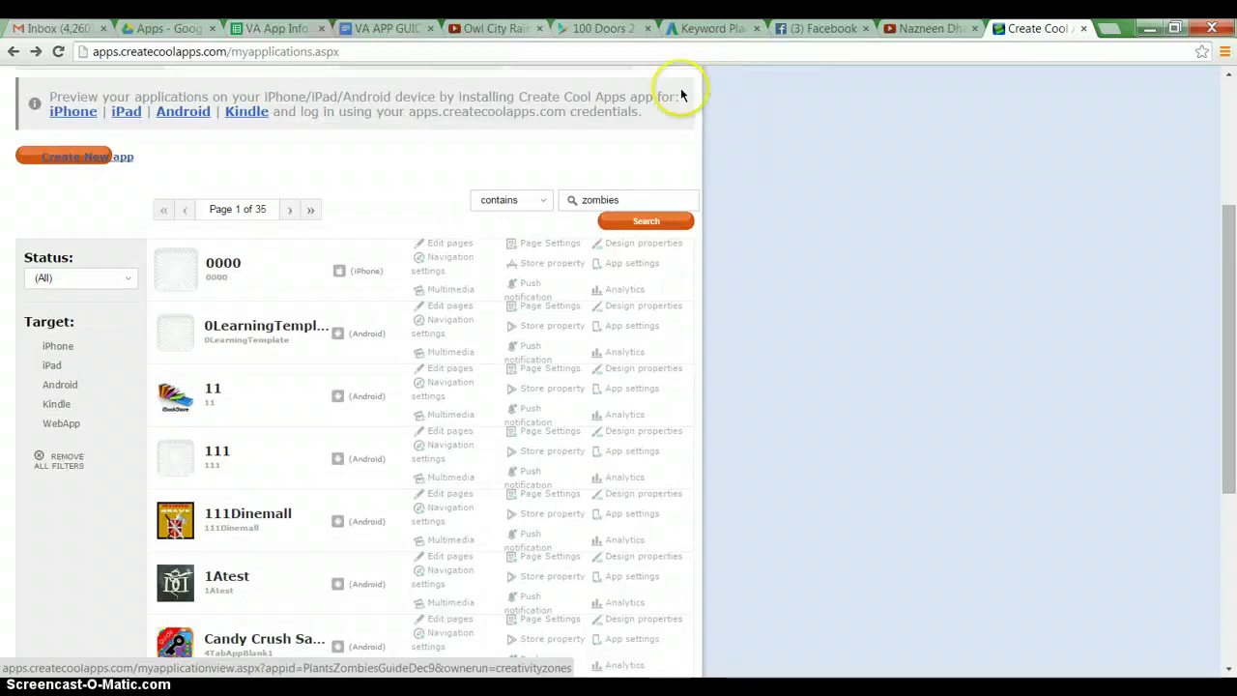
Open andromo.com in a new browser tab and go to the My Projects list.
click(1110, 28)
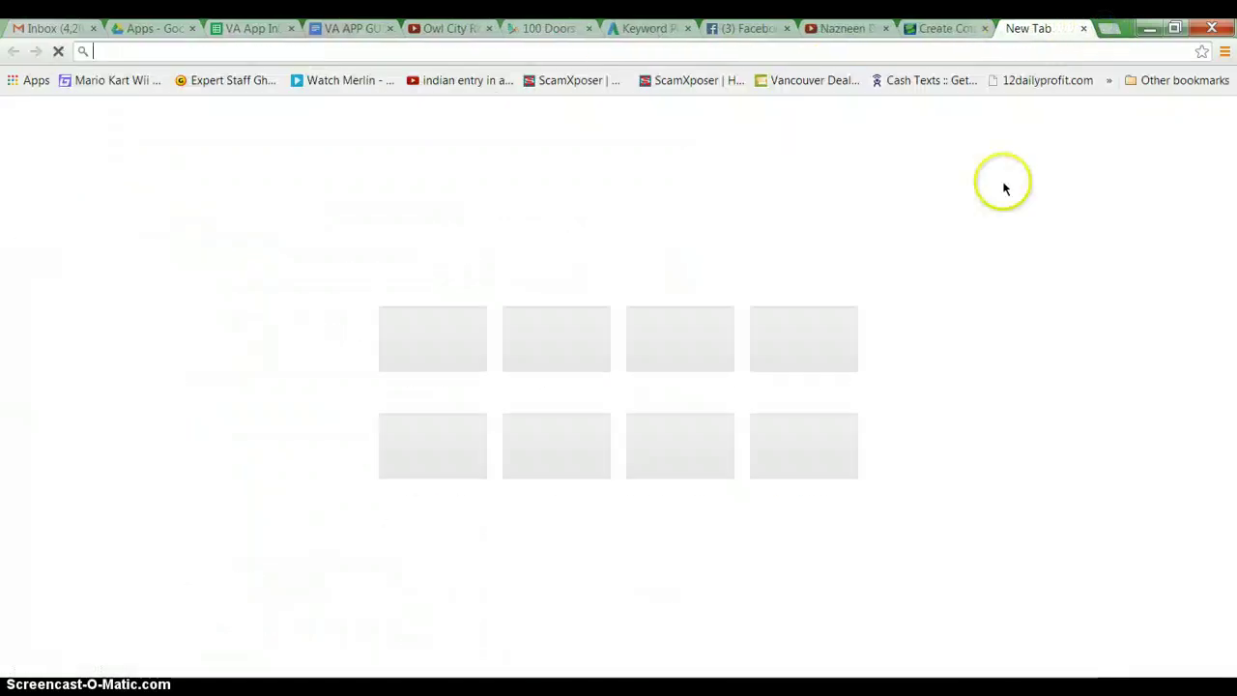
text(and)
key(Return)
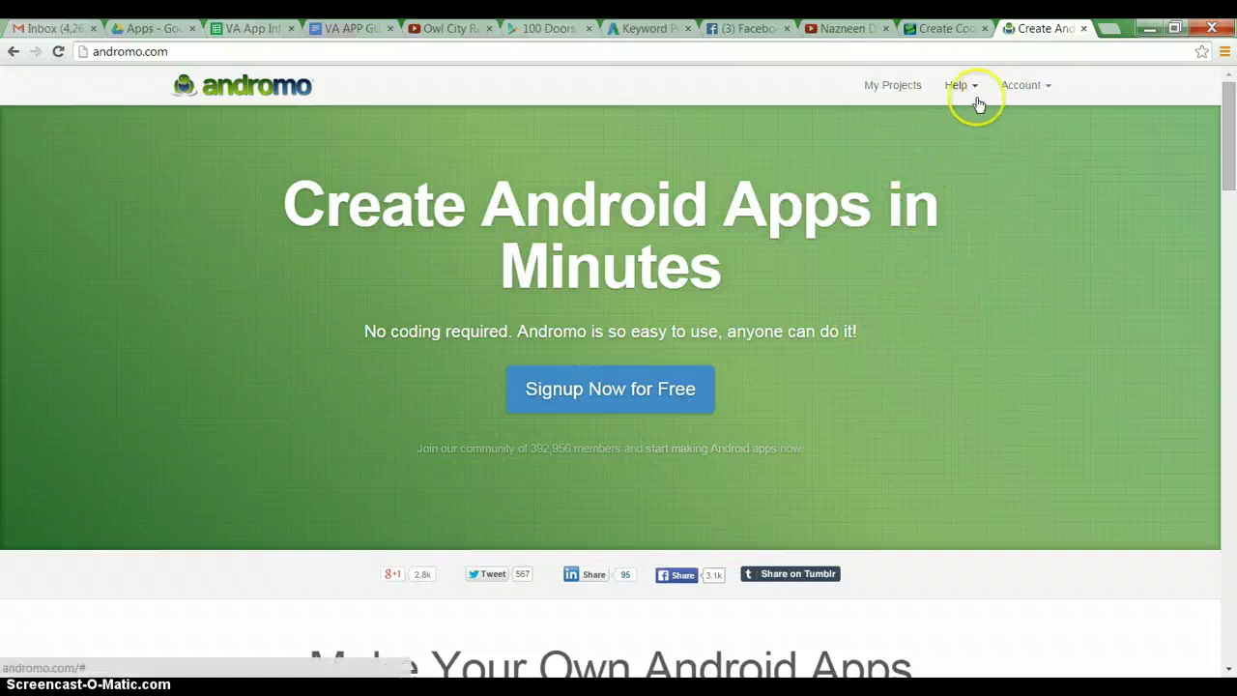
click(908, 91)
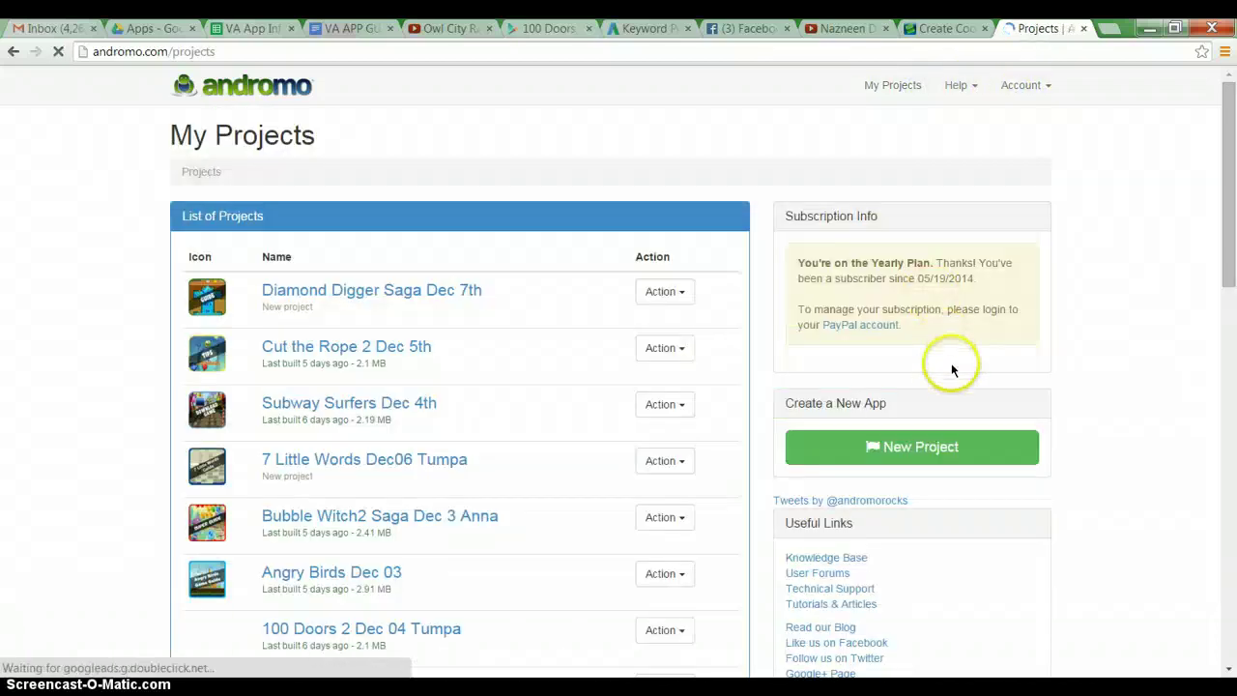
Open the Diamond Digger Saga Dec 7th project, check its activities and return to the project list.
click(430, 297)
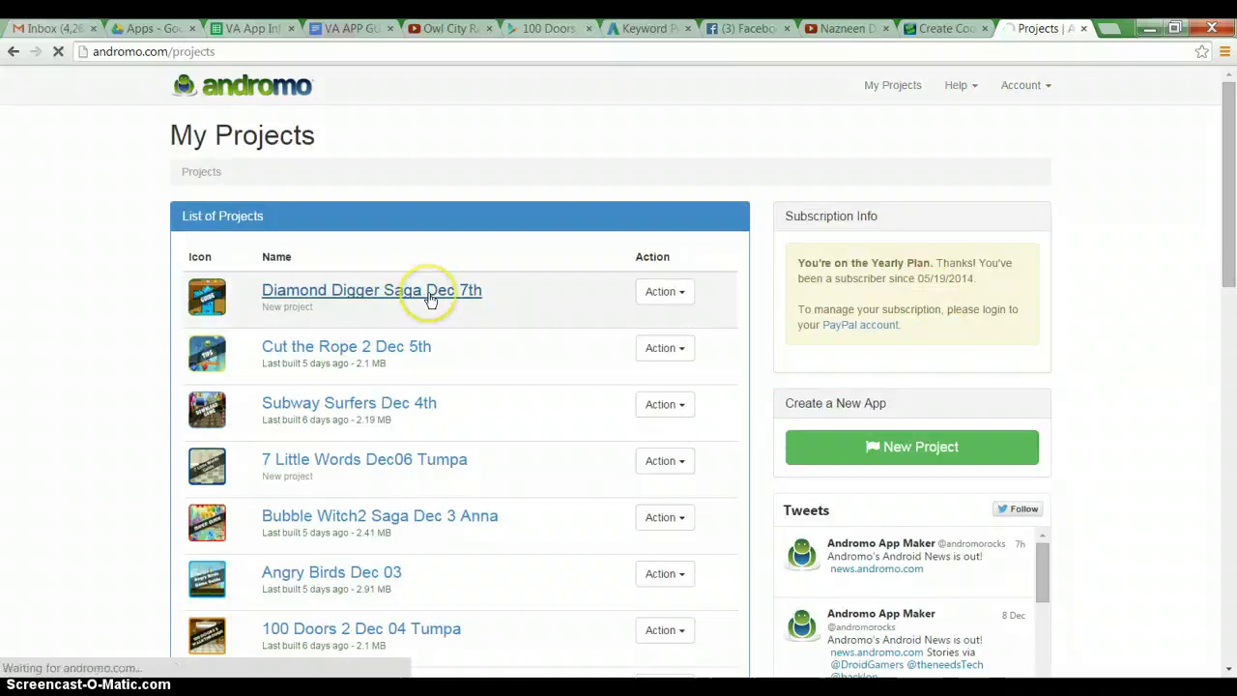
scroll(483, 338, down, 2)
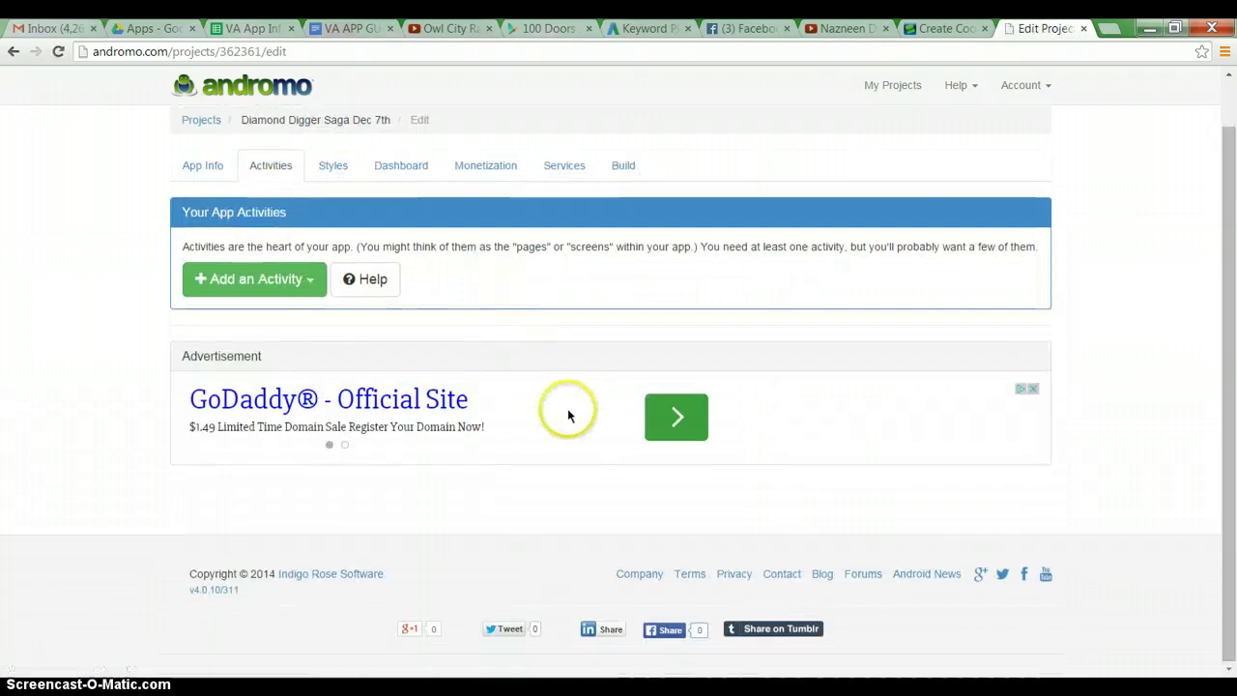
click(13, 51)
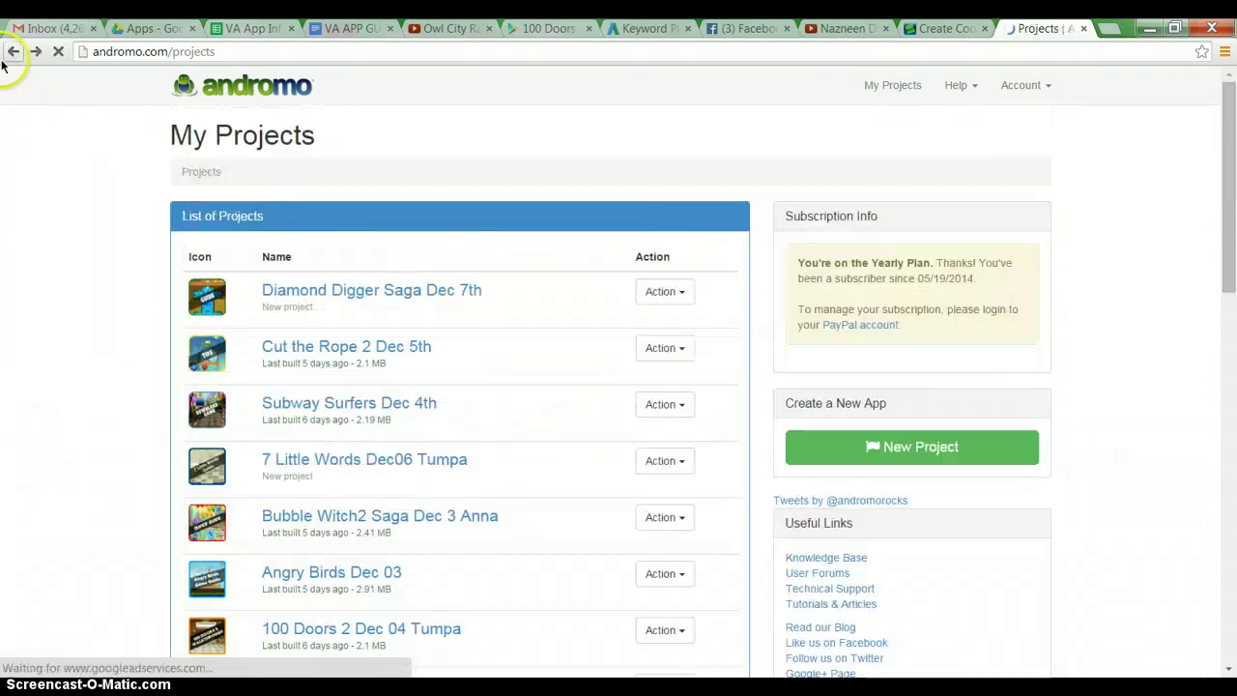
Open the Cut the Rope 2 Dec 5th project and review its activities and its app info down to the app icon.
click(355, 353)
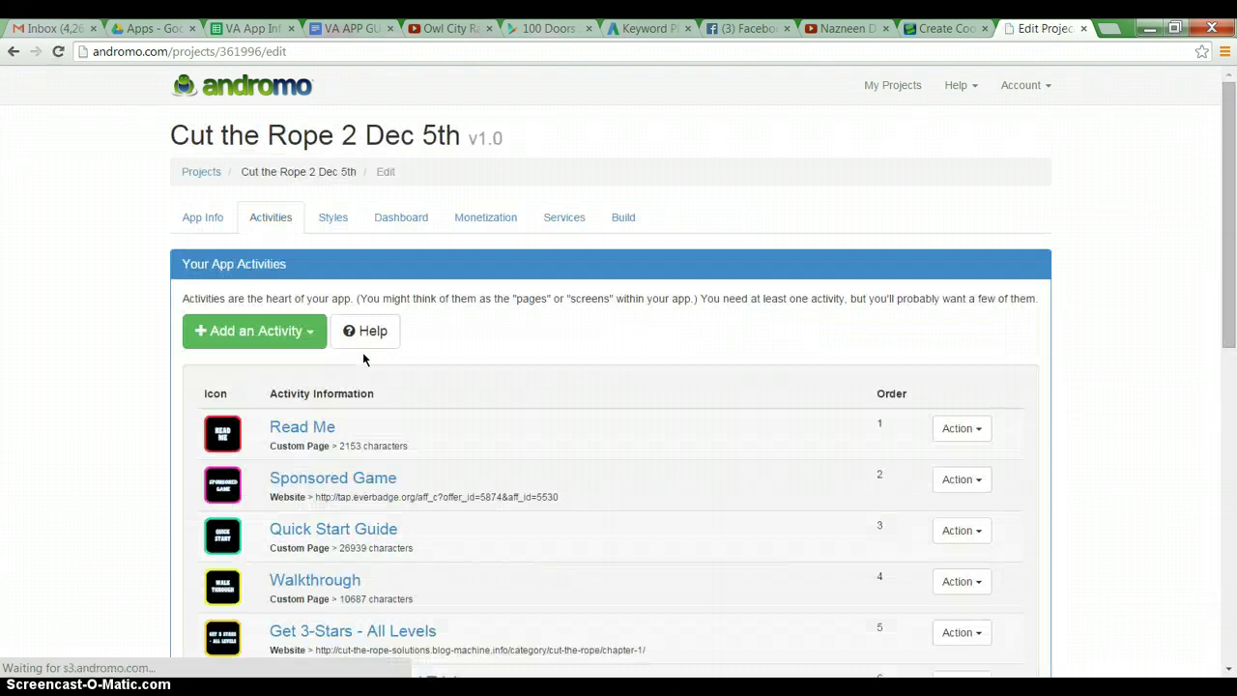
scroll(332, 351, down, 5)
scroll(323, 421, up, 5)
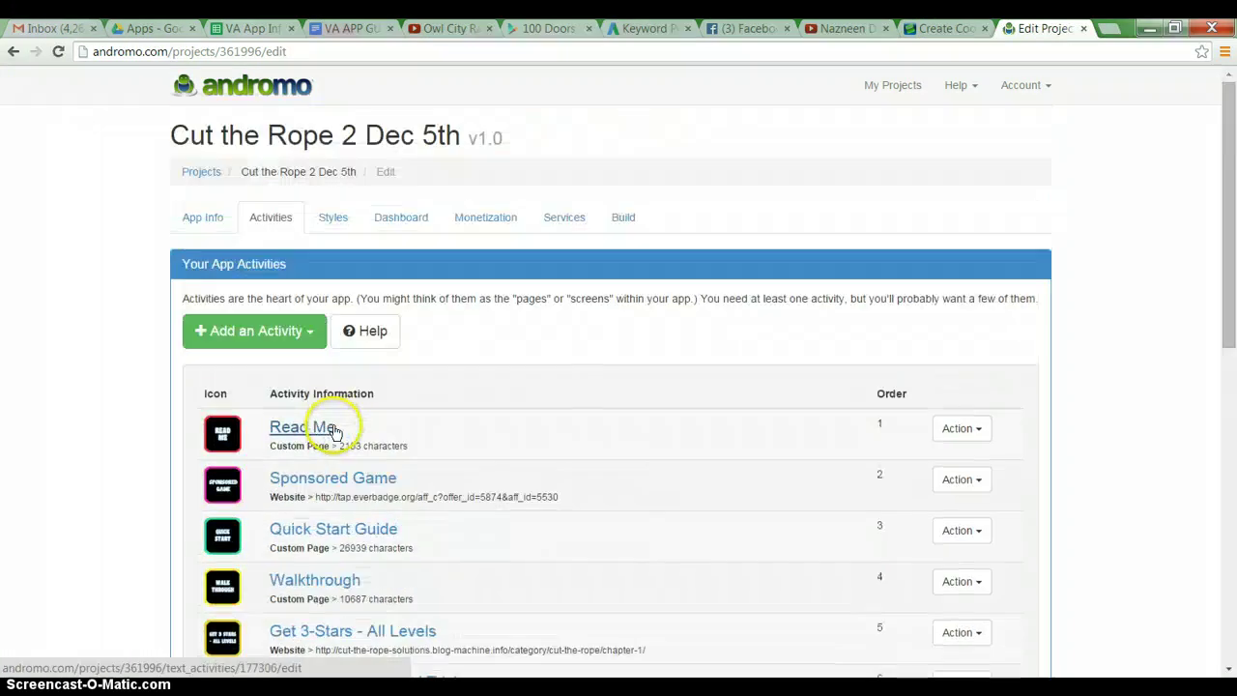
click(216, 217)
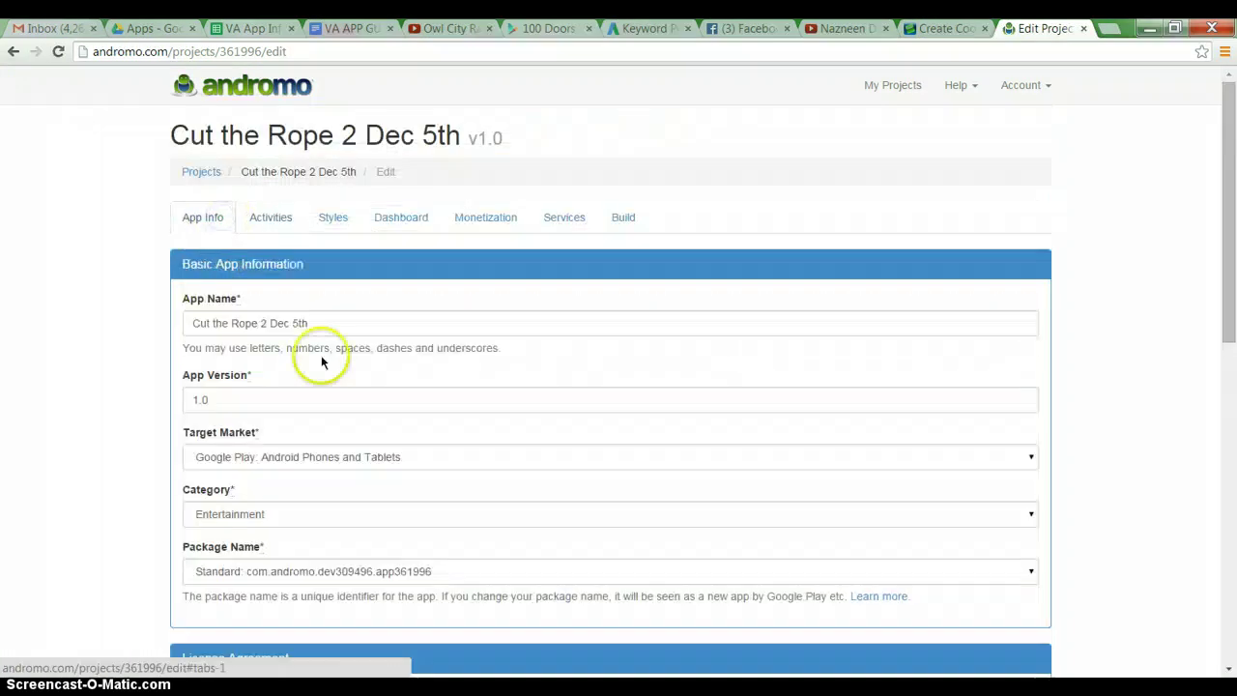
scroll(367, 409, down, 3)
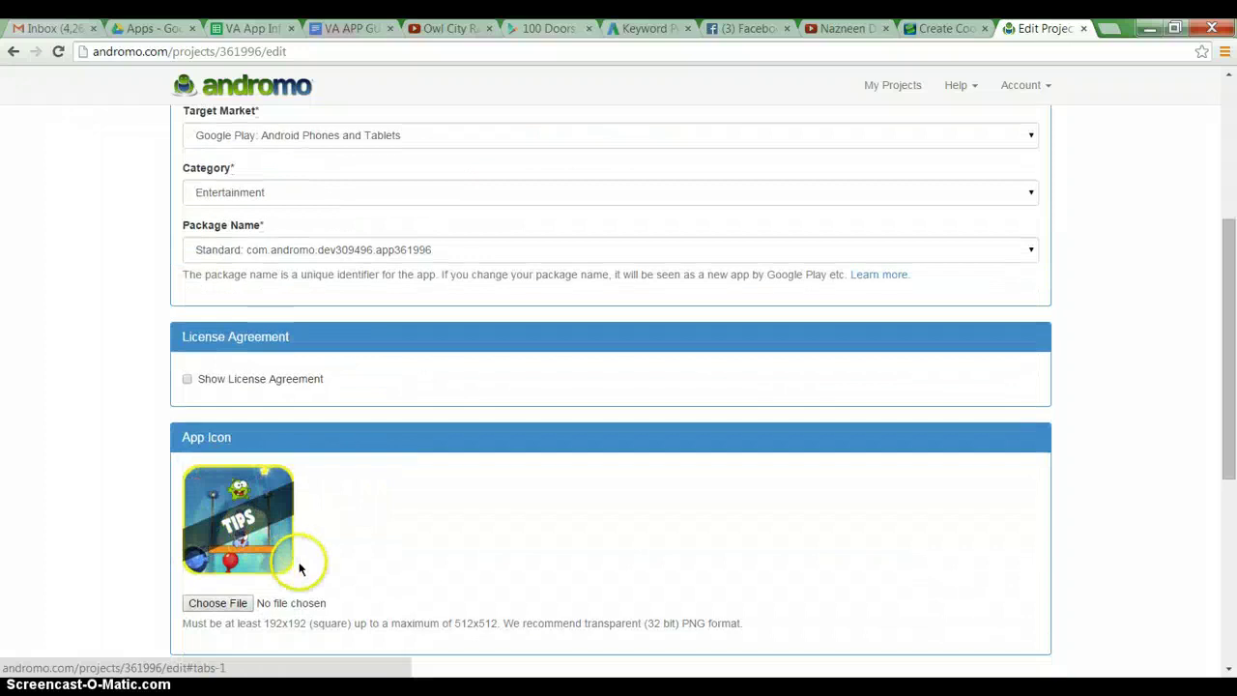
Switch to the PANDA POP folder in Windows Explorer and preview FEATURE .png and PANDA,FB IMAGE.png, then minimize the folder window.
mouse_move(514, 694)
click(569, 642)
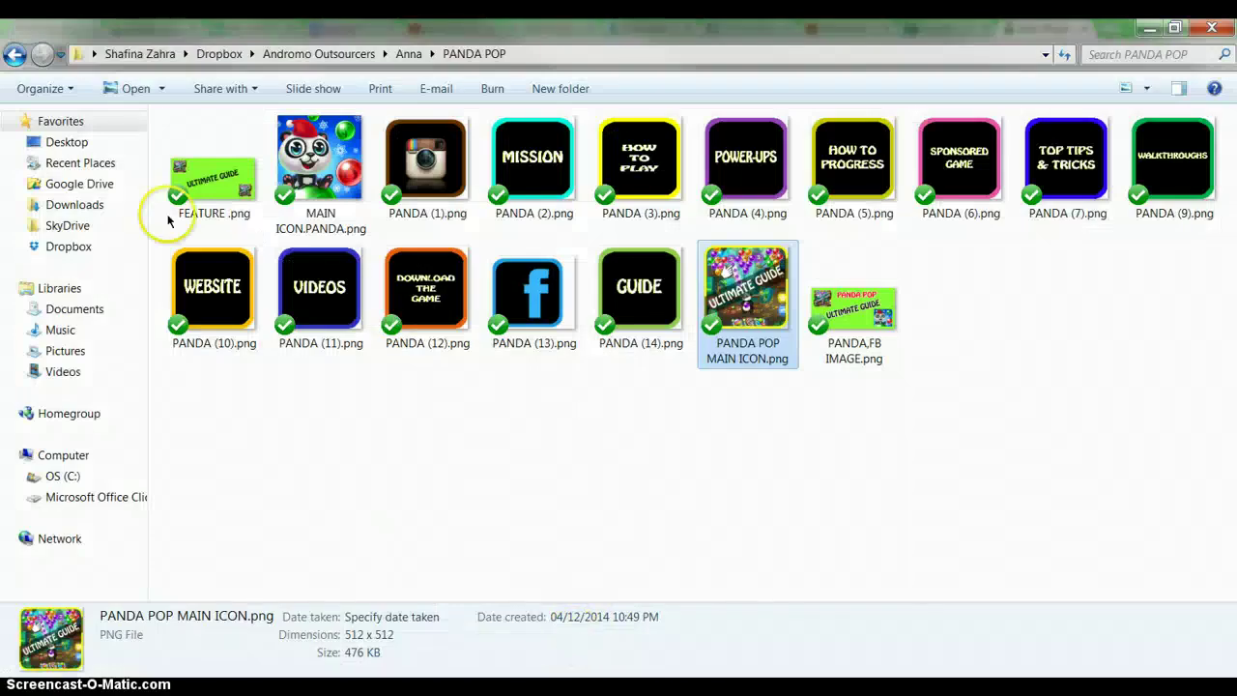
click(225, 198)
double_click(225, 198)
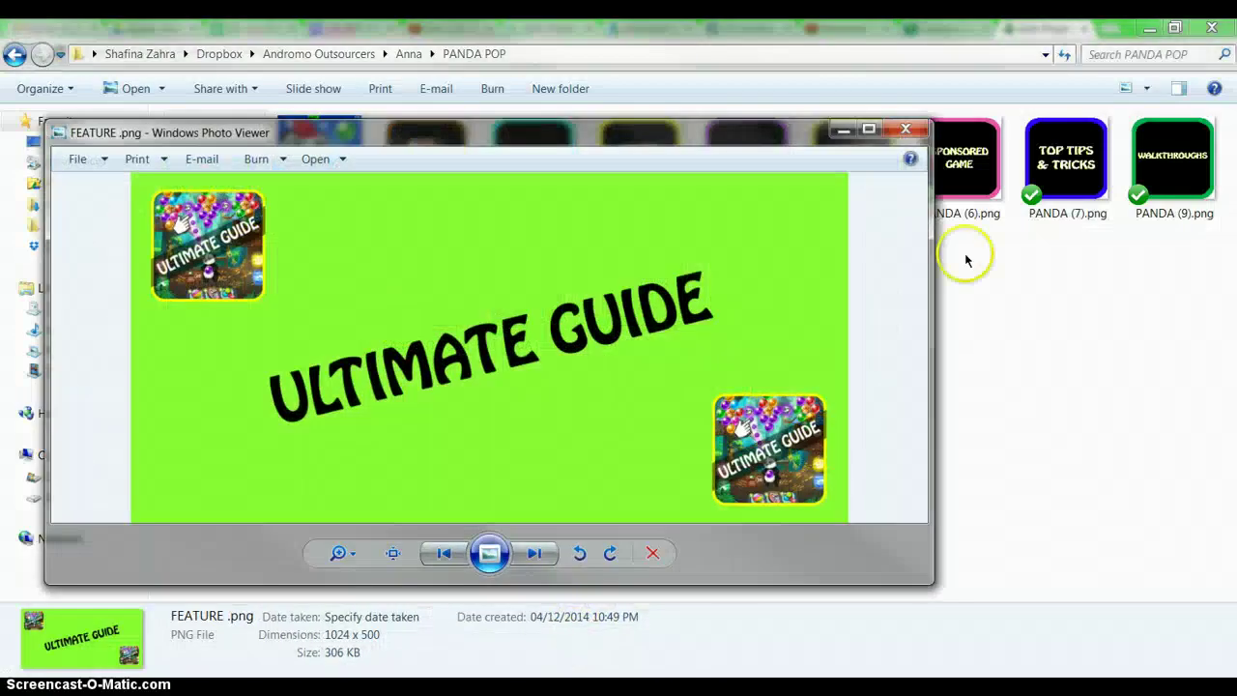
click(898, 124)
double_click(868, 293)
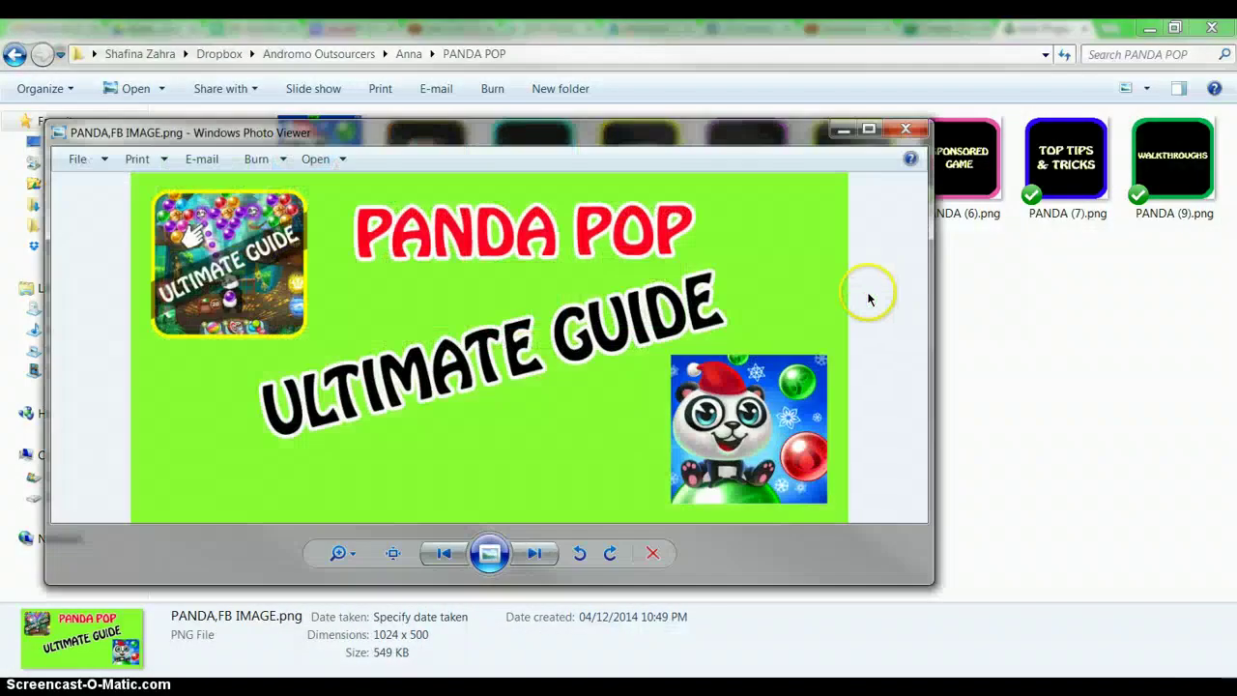
click(905, 129)
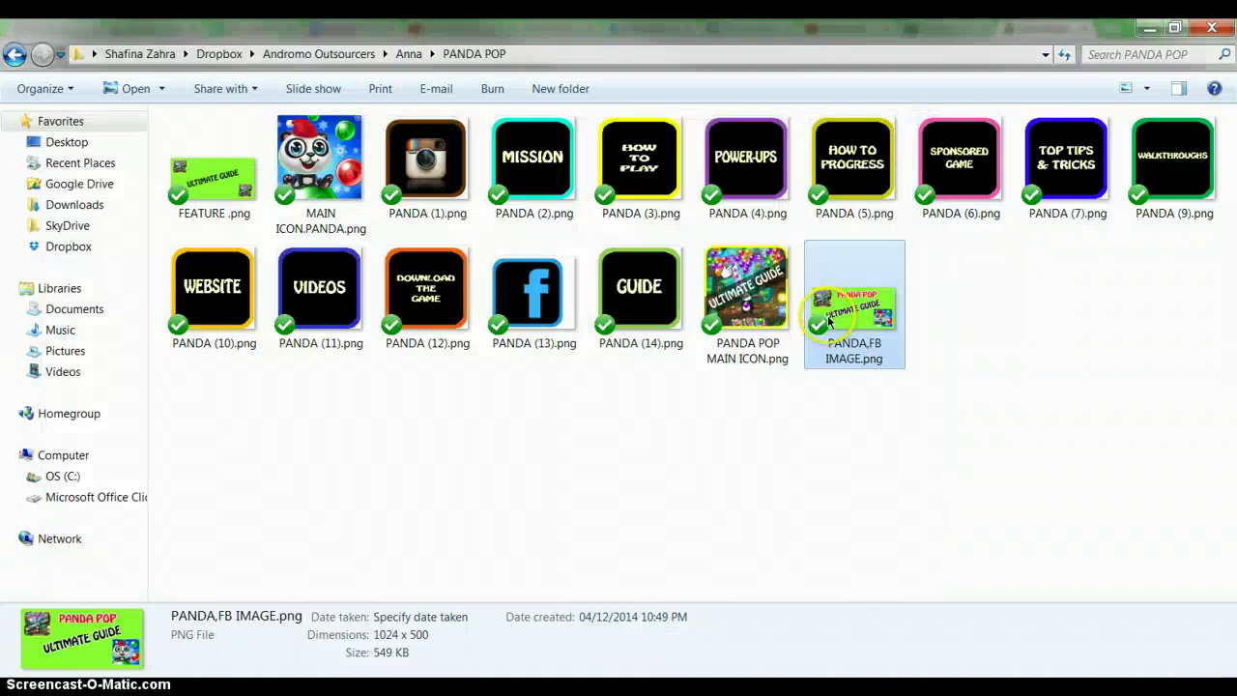
click(1147, 28)
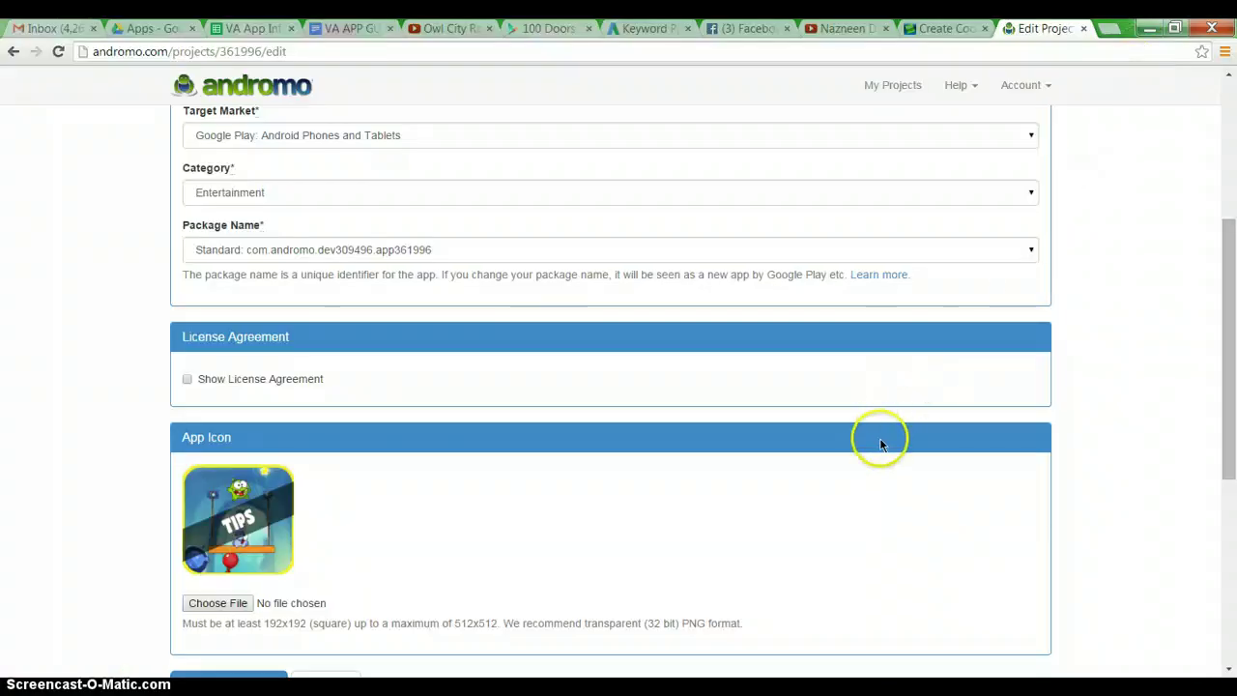
Switch back to Create Cool Apps, search My Applications for names containing "zombies" and open the PlantsZombiesGuideDec9 app.
click(938, 28)
scroll(751, 415, down, 1)
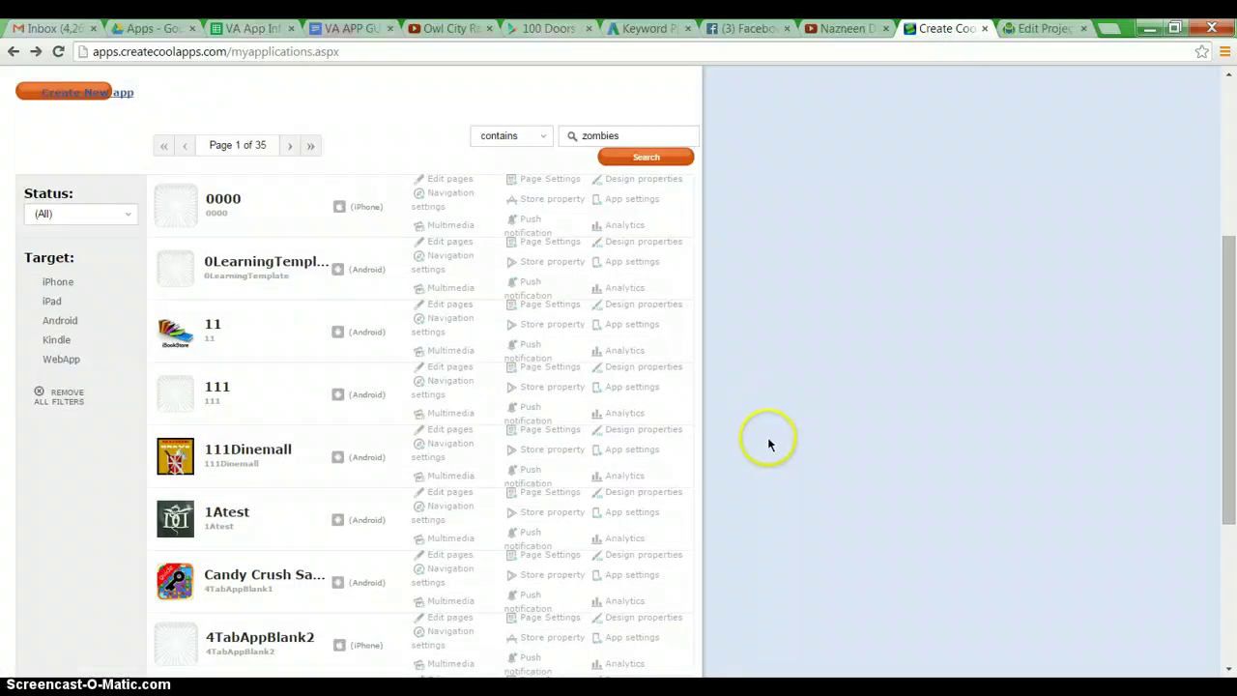
scroll(769, 443, up, 1)
click(630, 252)
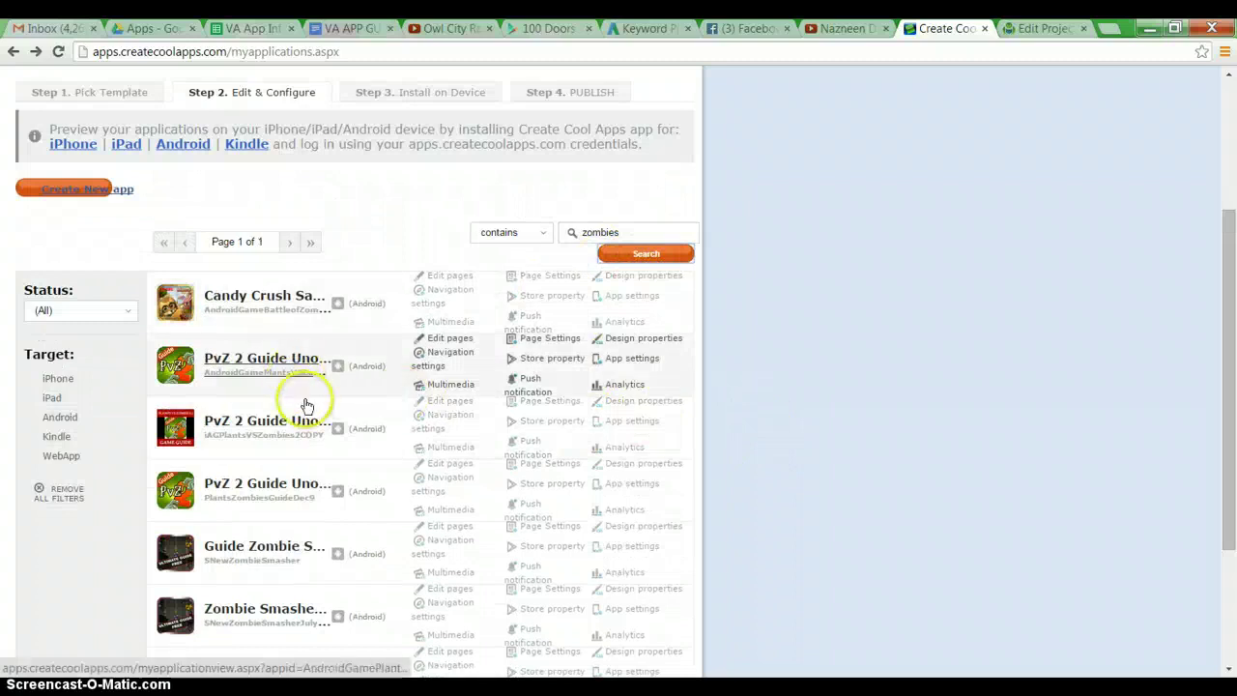
click(309, 481)
scroll(610, 379, down, 3)
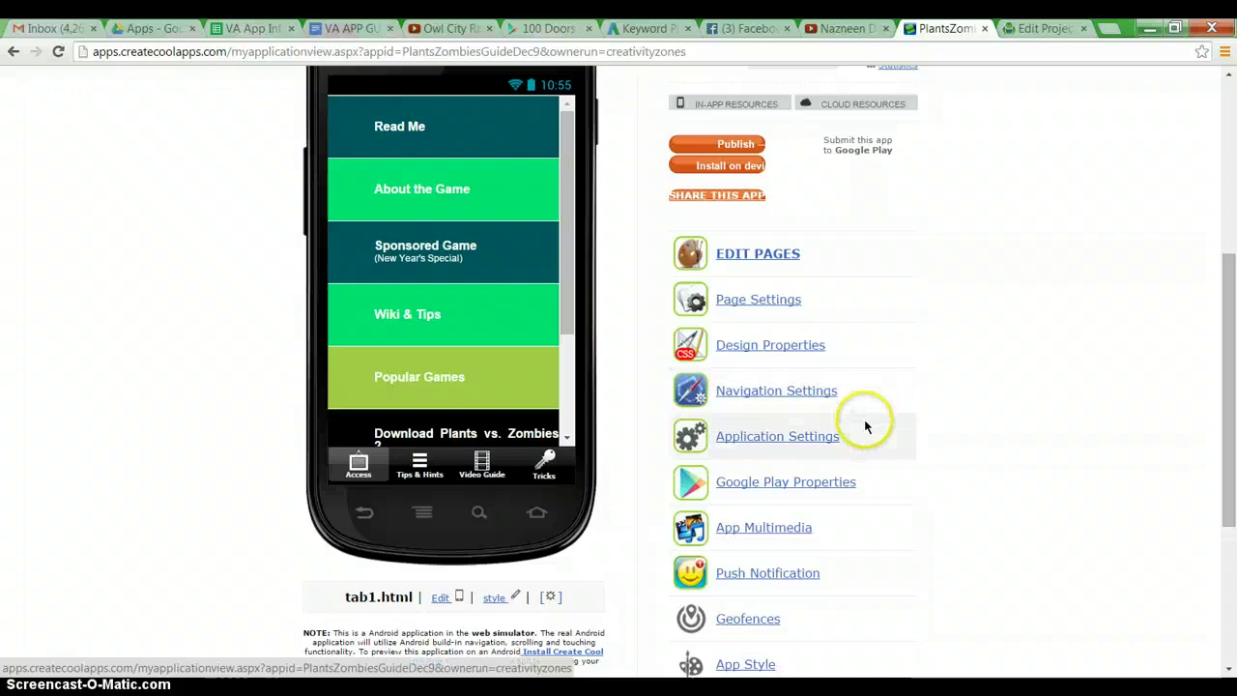
Open the application settings of PlantsZombiesGuideDec9 and examine the AdMob publisher ID in its mobile ads settings.
click(799, 442)
scroll(727, 437, down, 2)
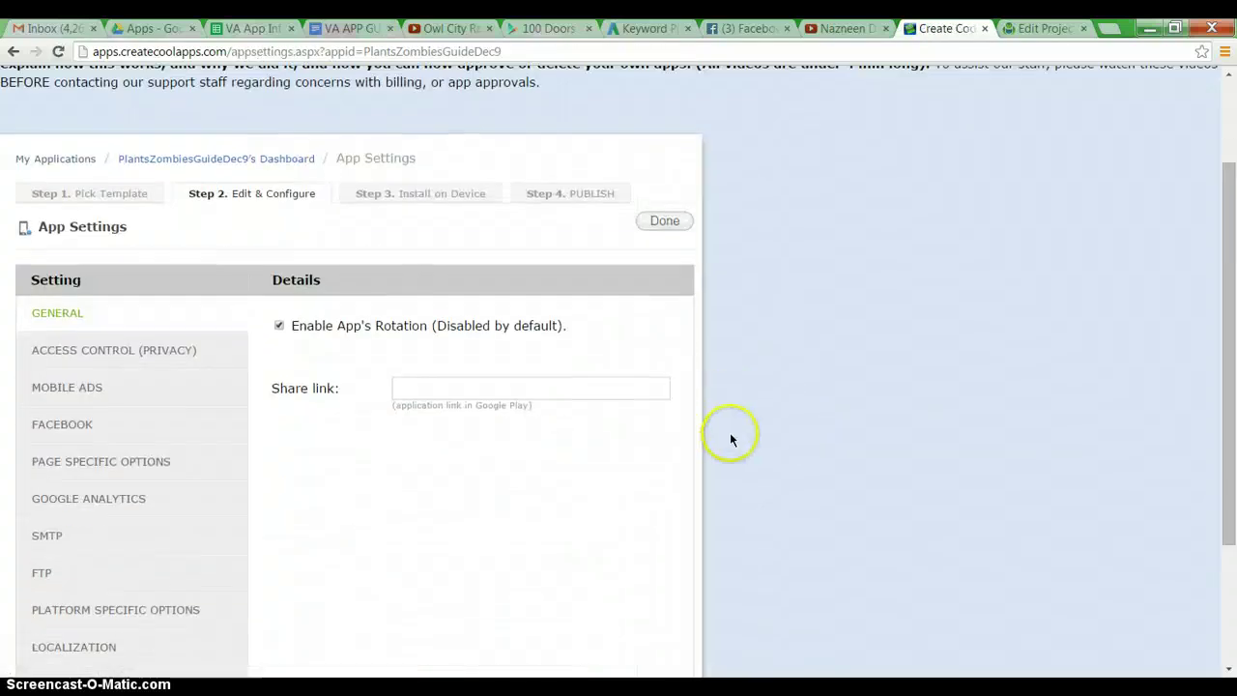
click(150, 397)
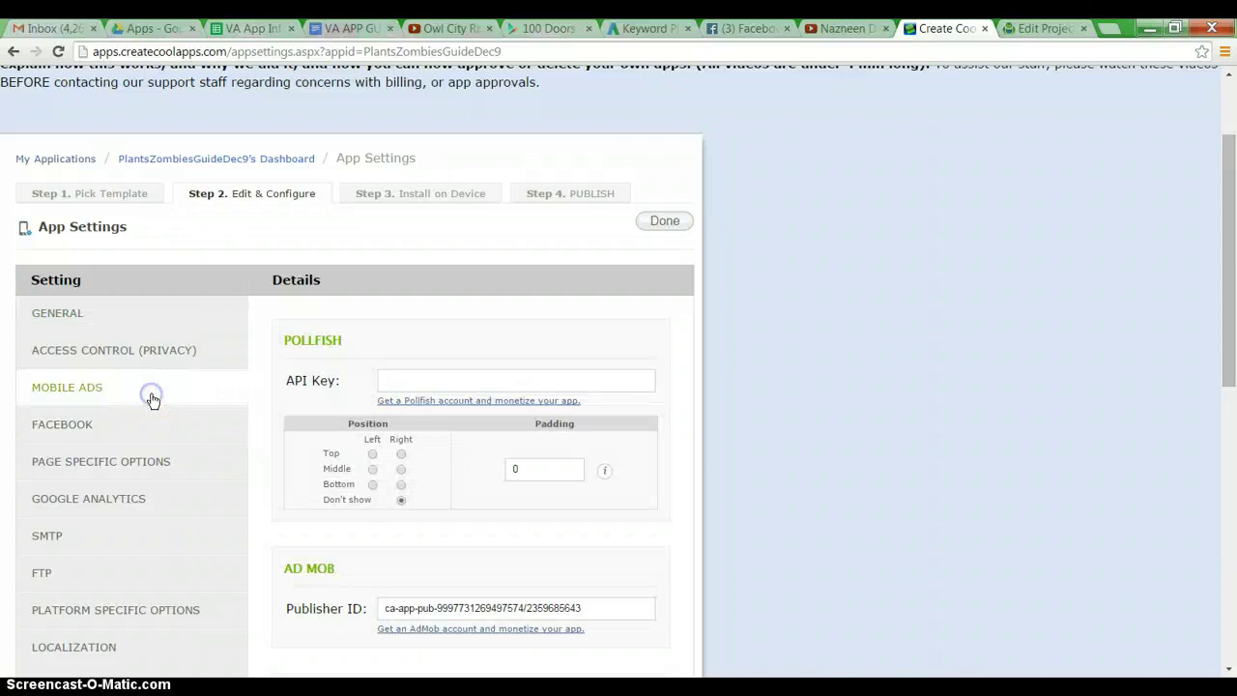
scroll(447, 403, down, 1)
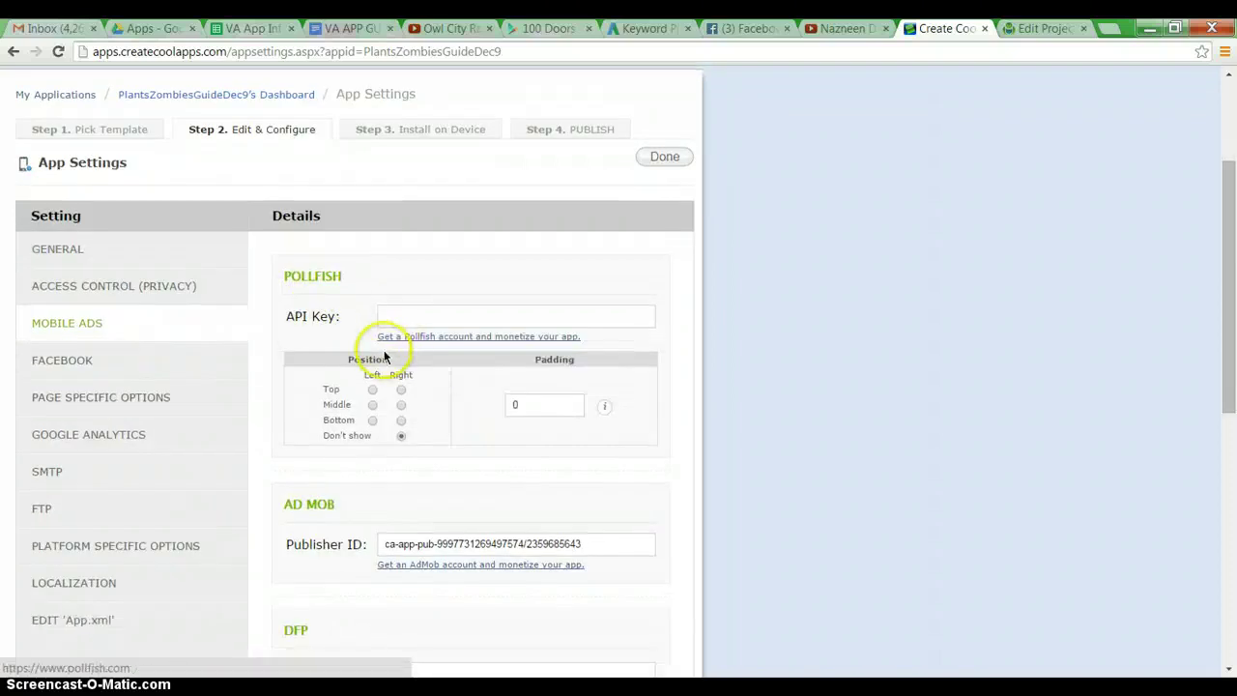
scroll(384, 357, down, 1)
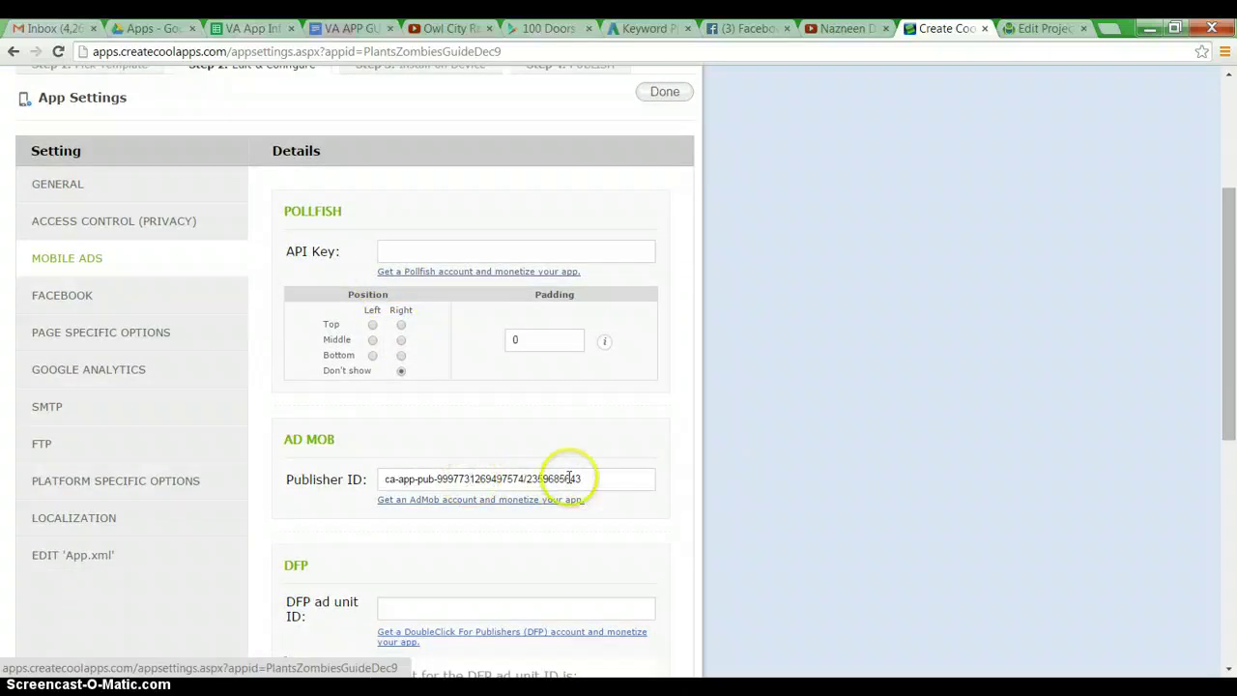
scroll(579, 478, up, 3)
Switch to the Cut the Rope 2 Dec 5th project in Andromo and examine its AdMob banner and interstitial ad settings.
click(1020, 28)
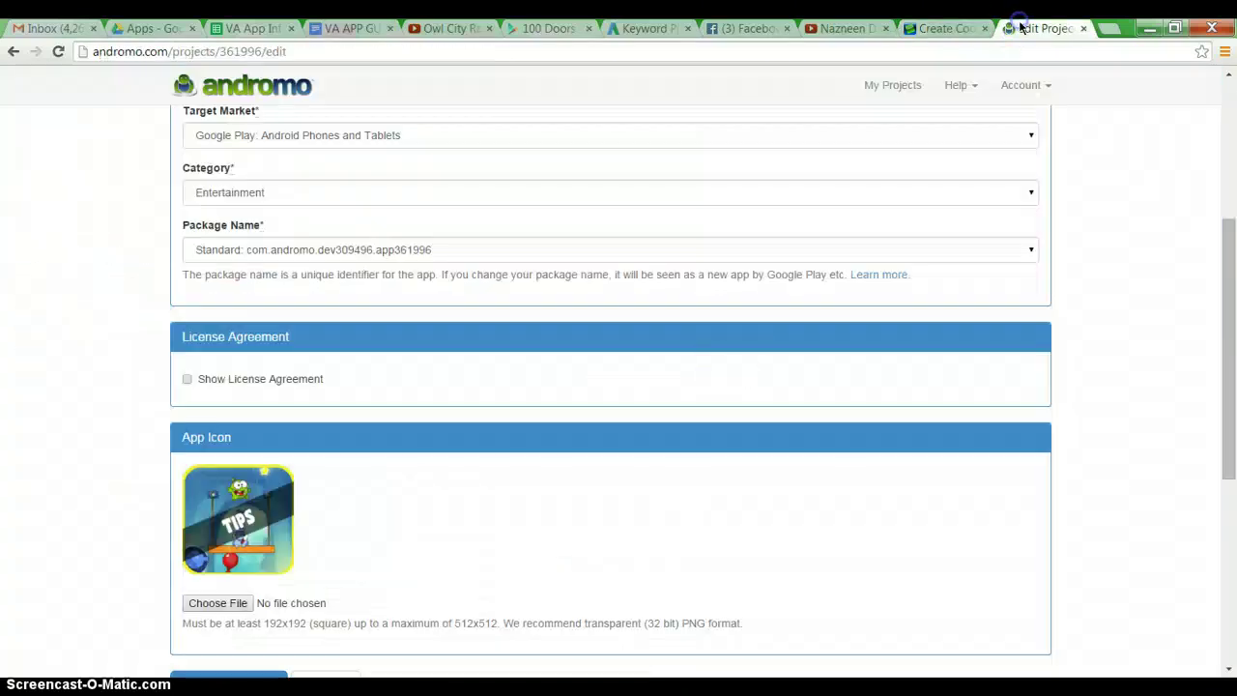
scroll(331, 497, up, 4)
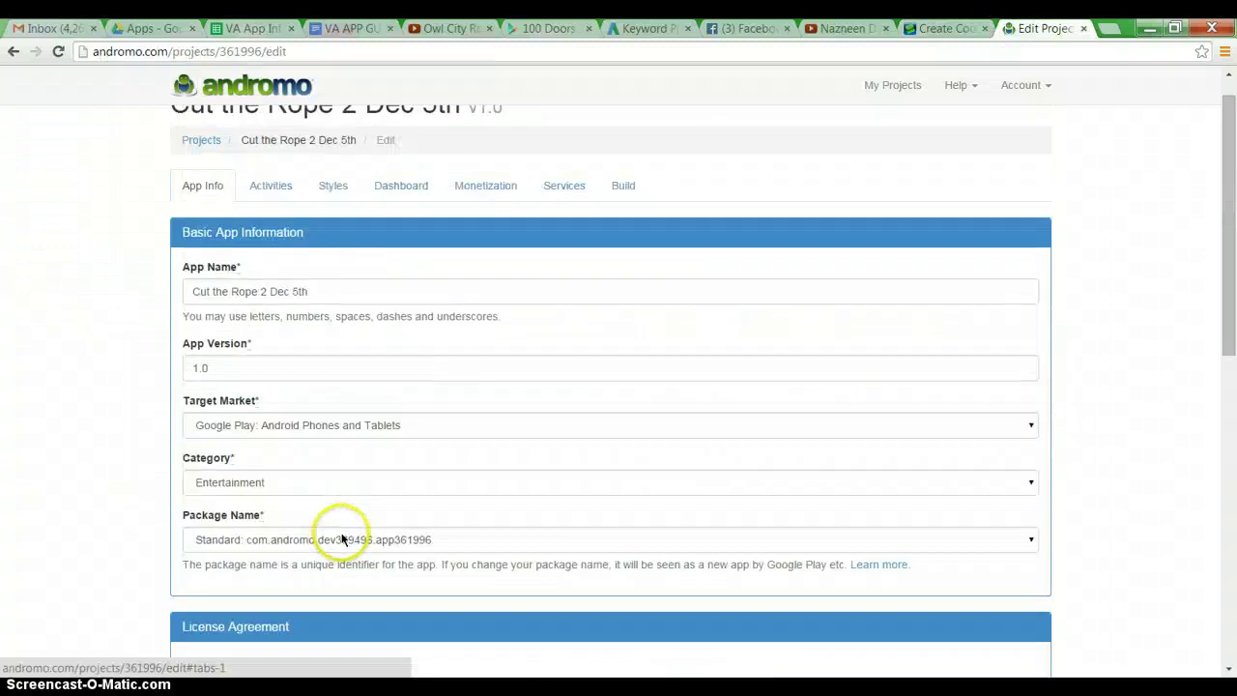
scroll(341, 539, up, 1)
click(488, 215)
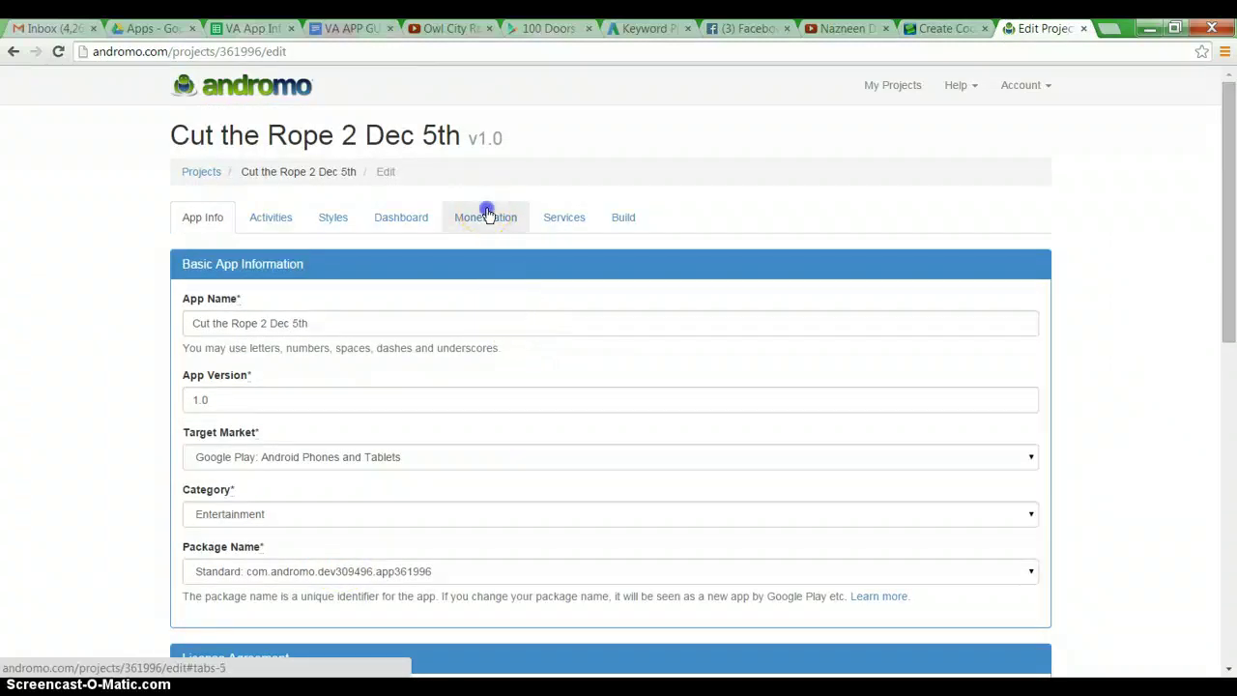
scroll(580, 354, down, 3)
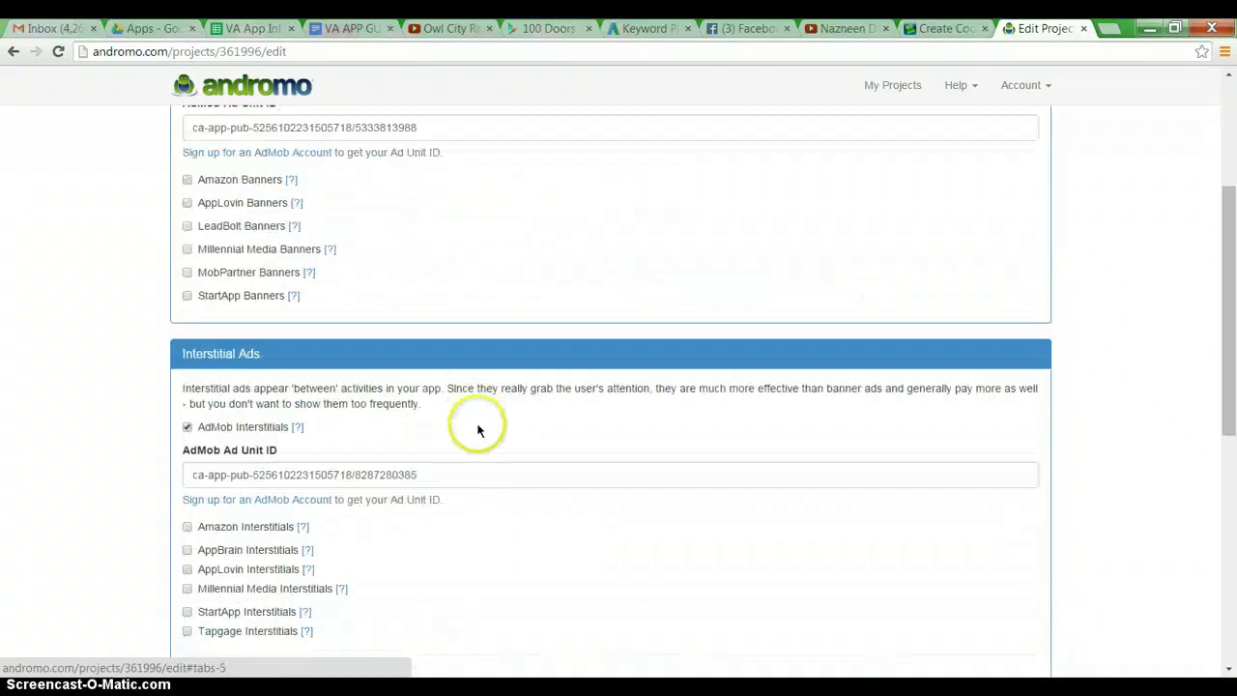
scroll(505, 334, up, 1)
scroll(431, 455, up, 1)
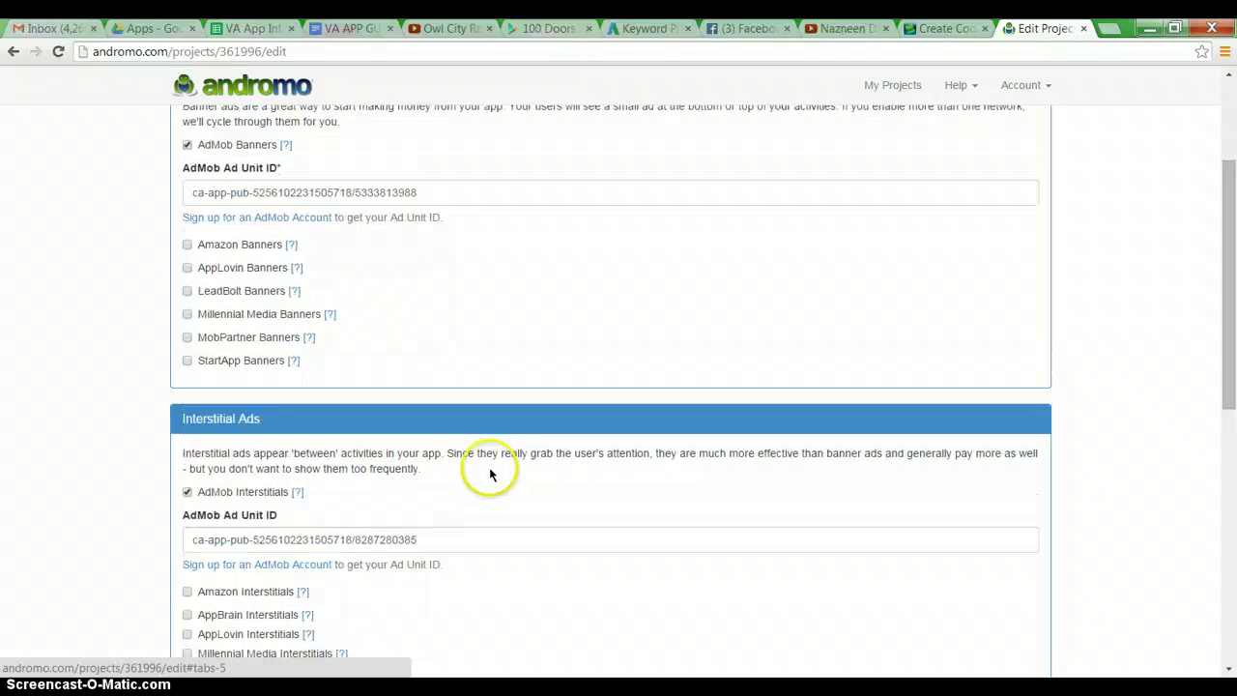
scroll(490, 473, up, 3)
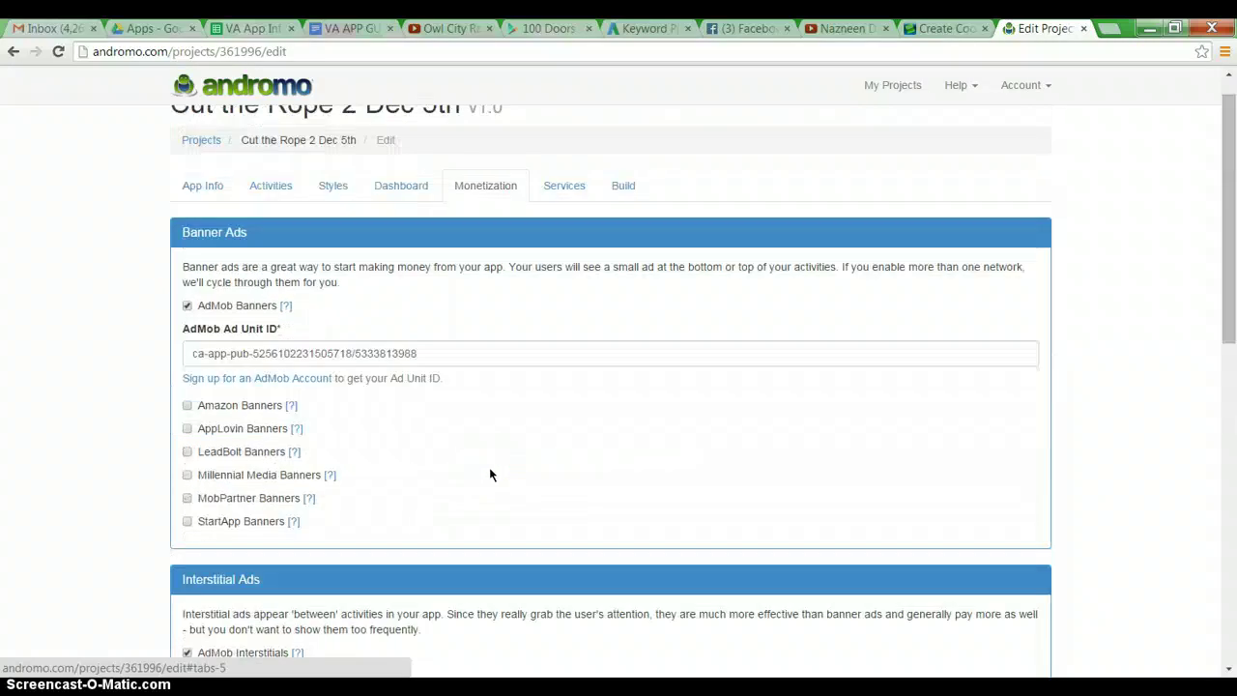
Return to the basic app information of the Cut the Rope 2 Dec 5th project and review the app name field.
click(202, 189)
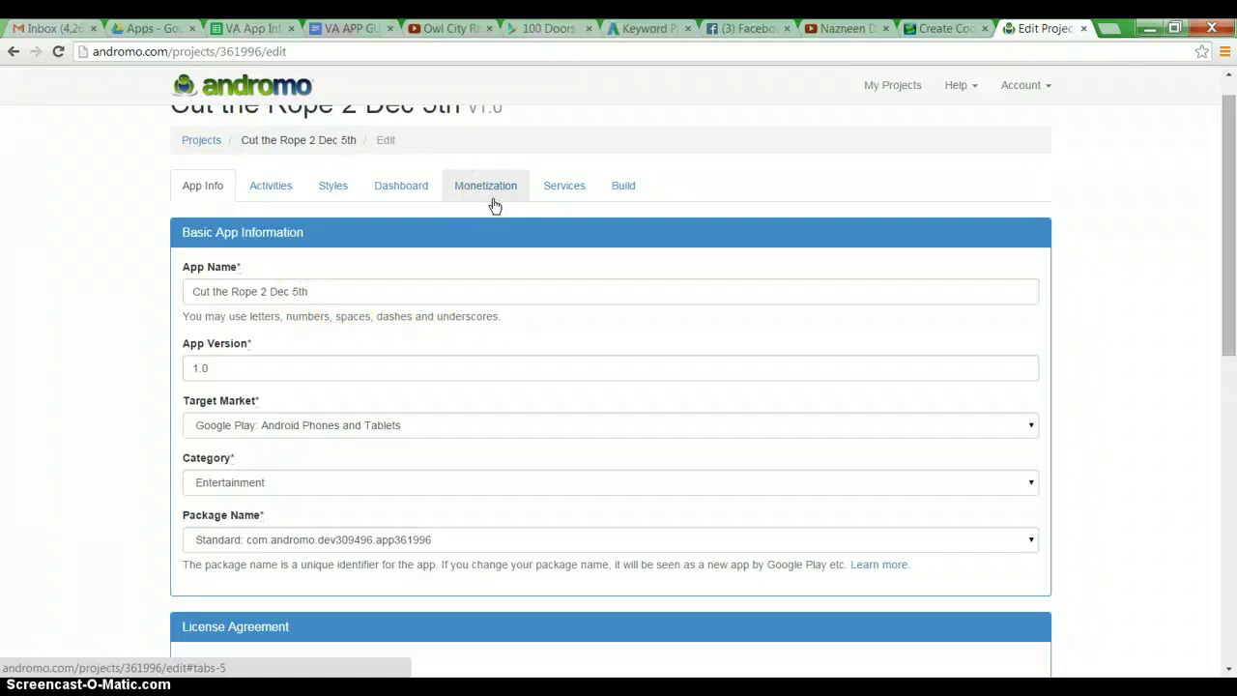
click(528, 323)
scroll(538, 329, up, 1)
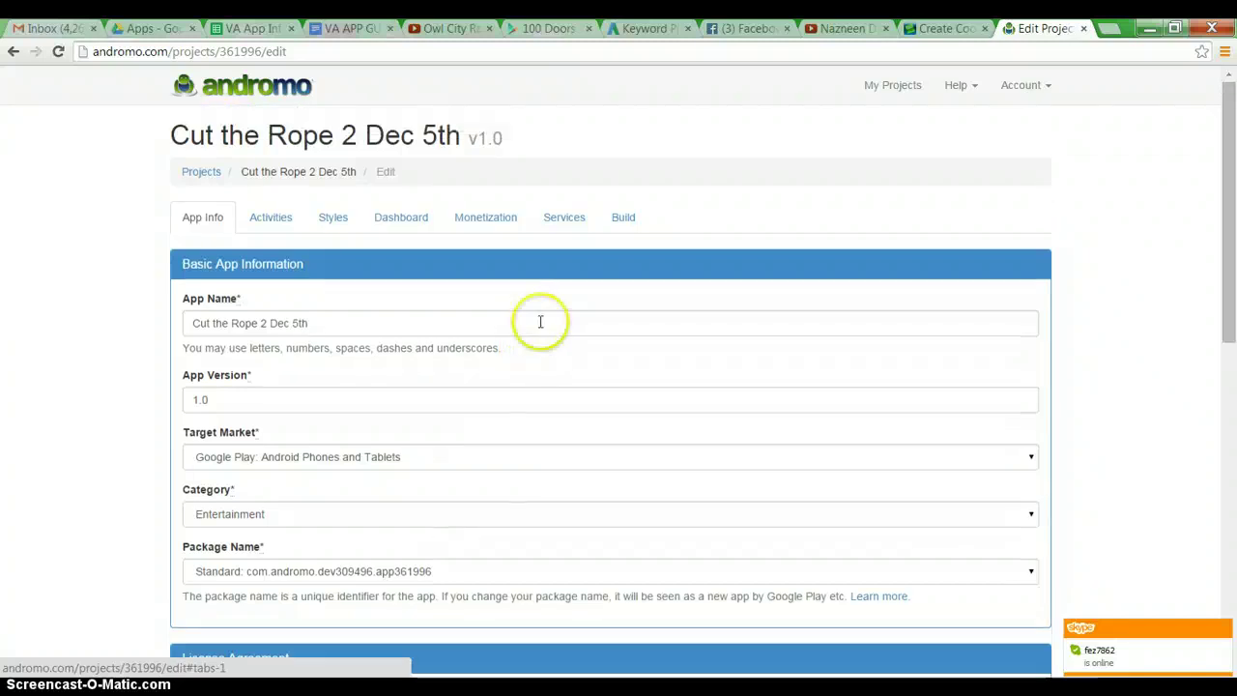
Glance at the Google Play results for 100 Doors 2 and return to the PlantsZombiesGuideDec9 mobile ads settings in Create Cool Apps.
click(529, 29)
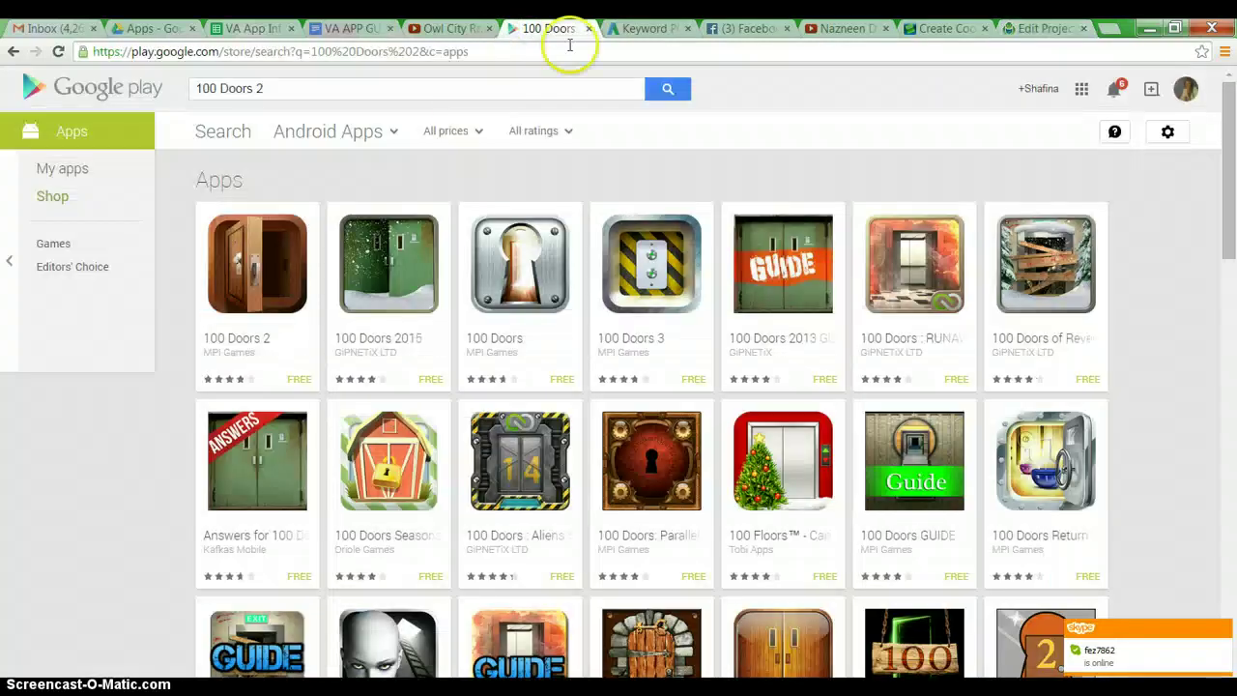
click(637, 31)
click(925, 31)
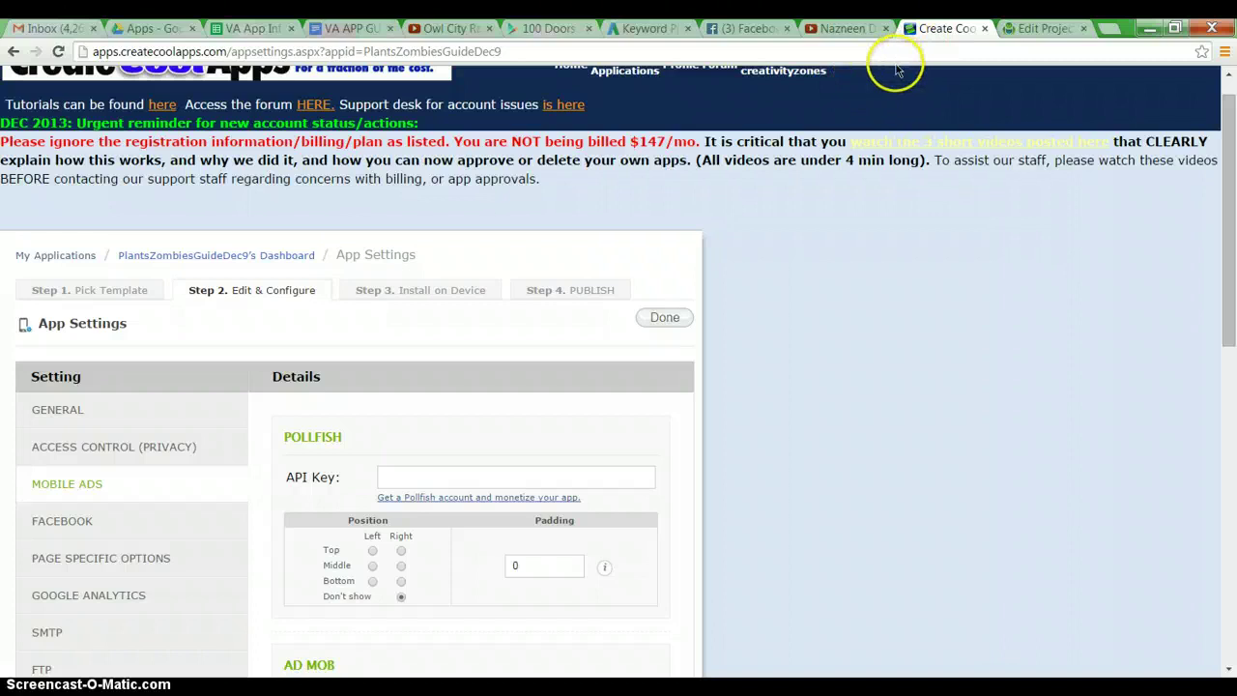
scroll(862, 242, down, 1)
scroll(862, 242, up, 1)
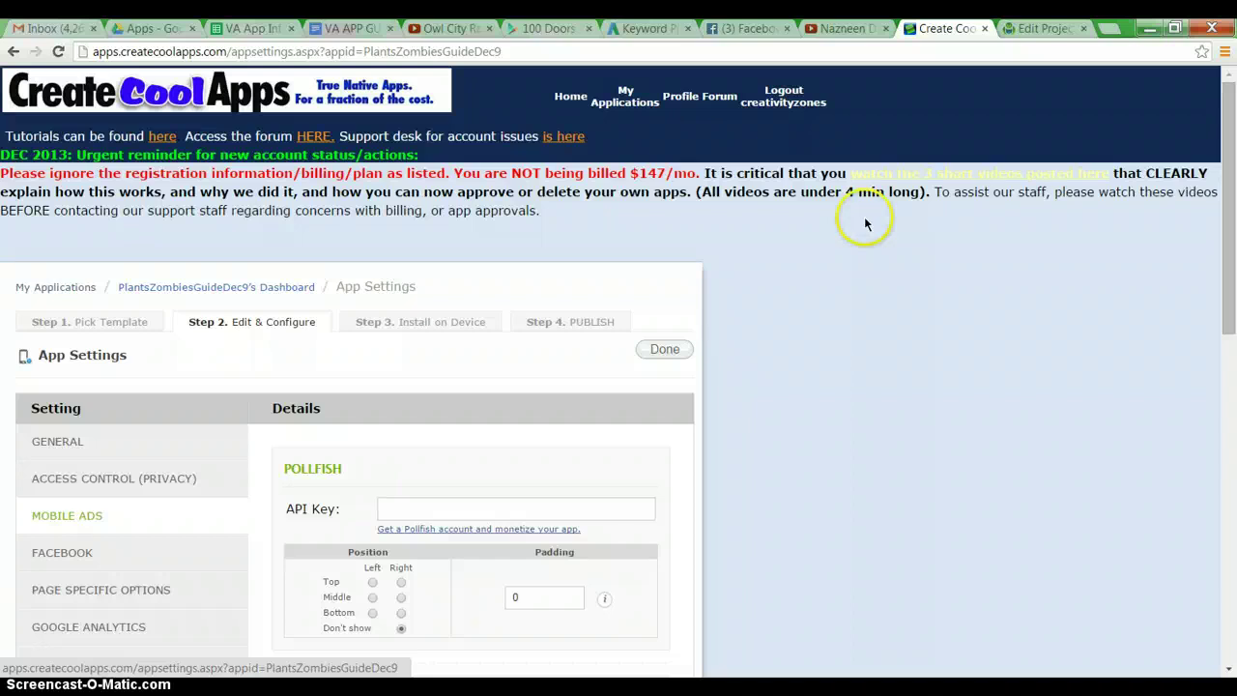
scroll(865, 221, down, 1)
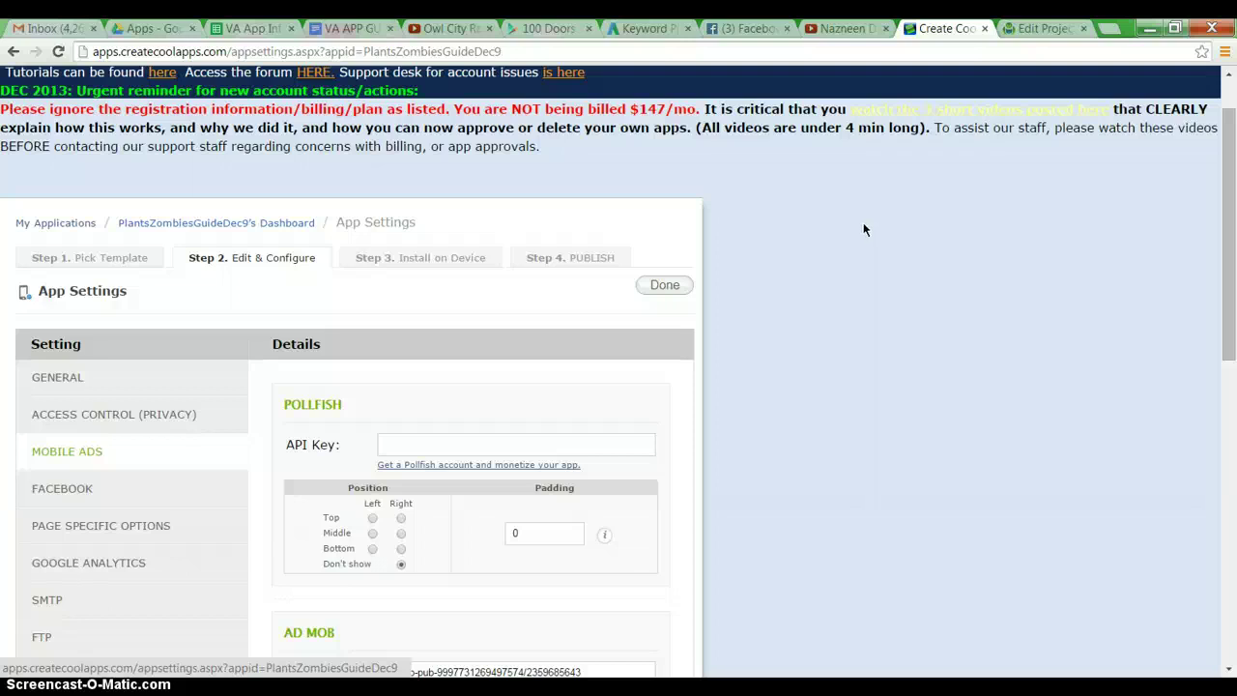
scroll(865, 229, down, 1)
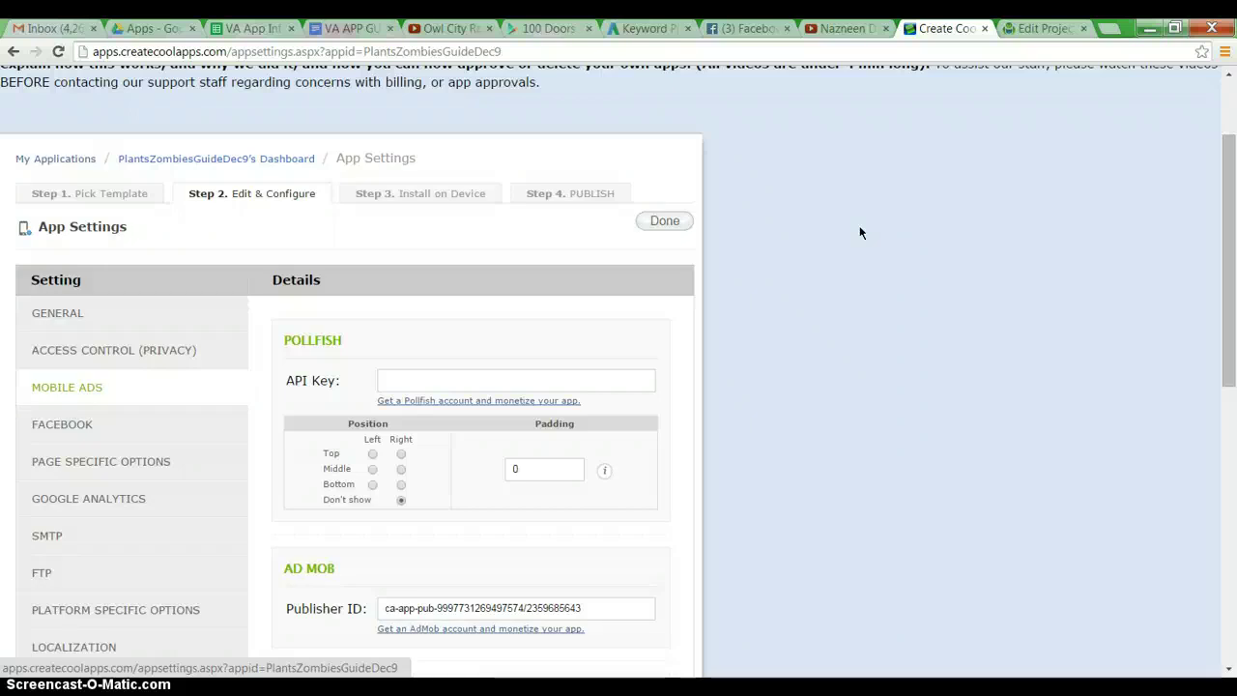
scroll(860, 232, up, 1)
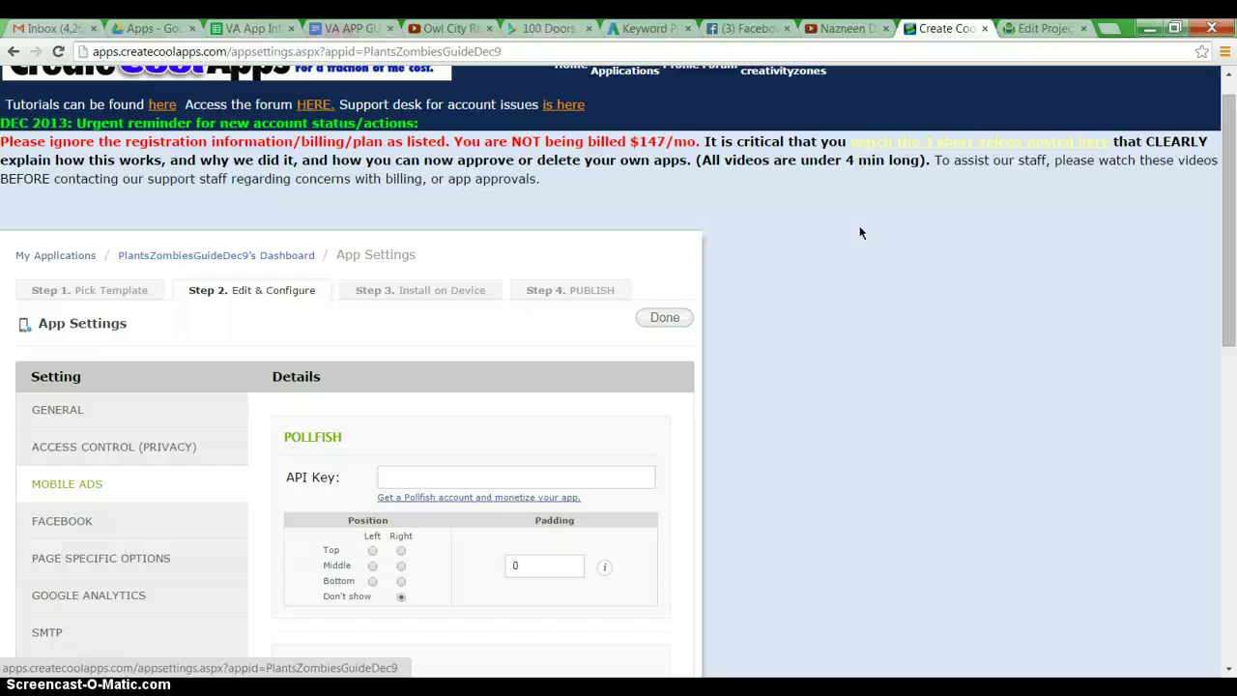
scroll(860, 232, down, 1)
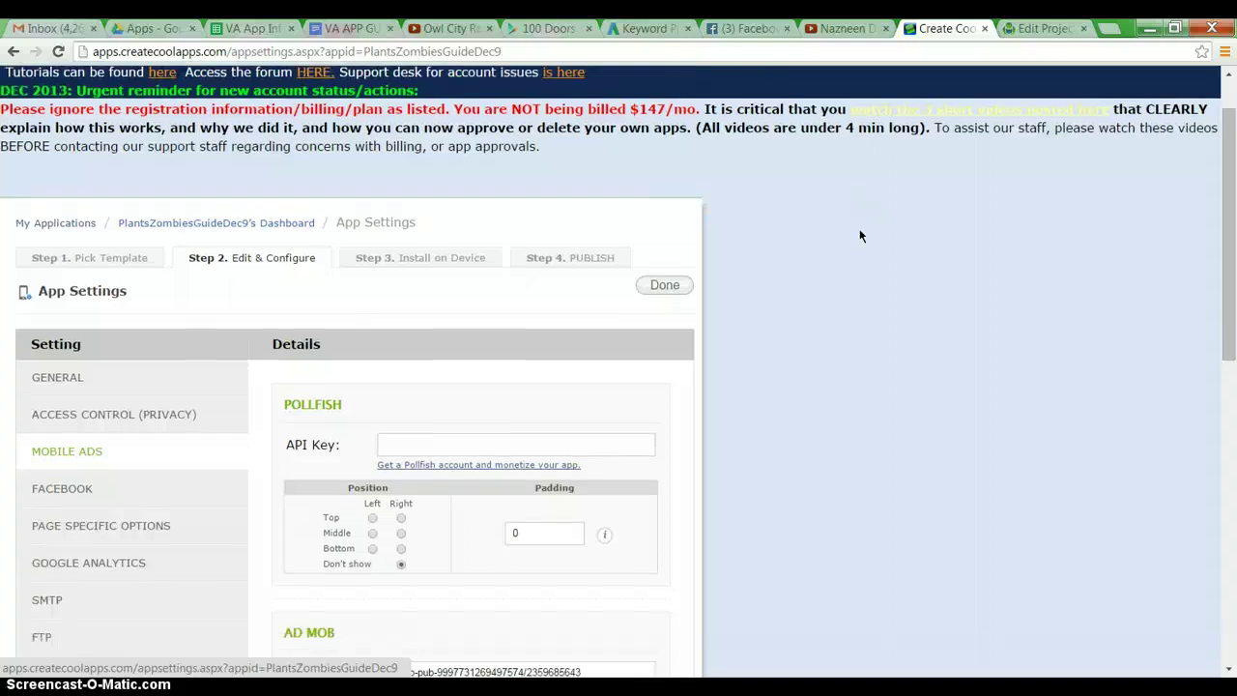
scroll(860, 234, up, 1)
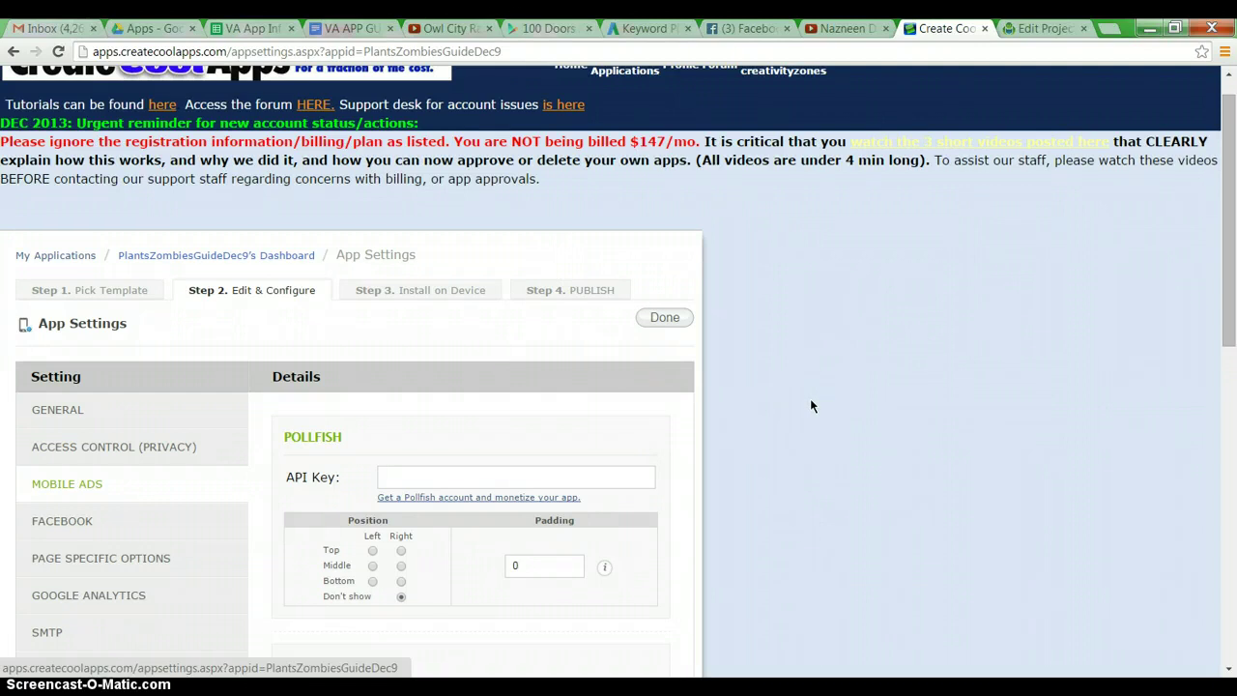
scroll(811, 406, down, 1)
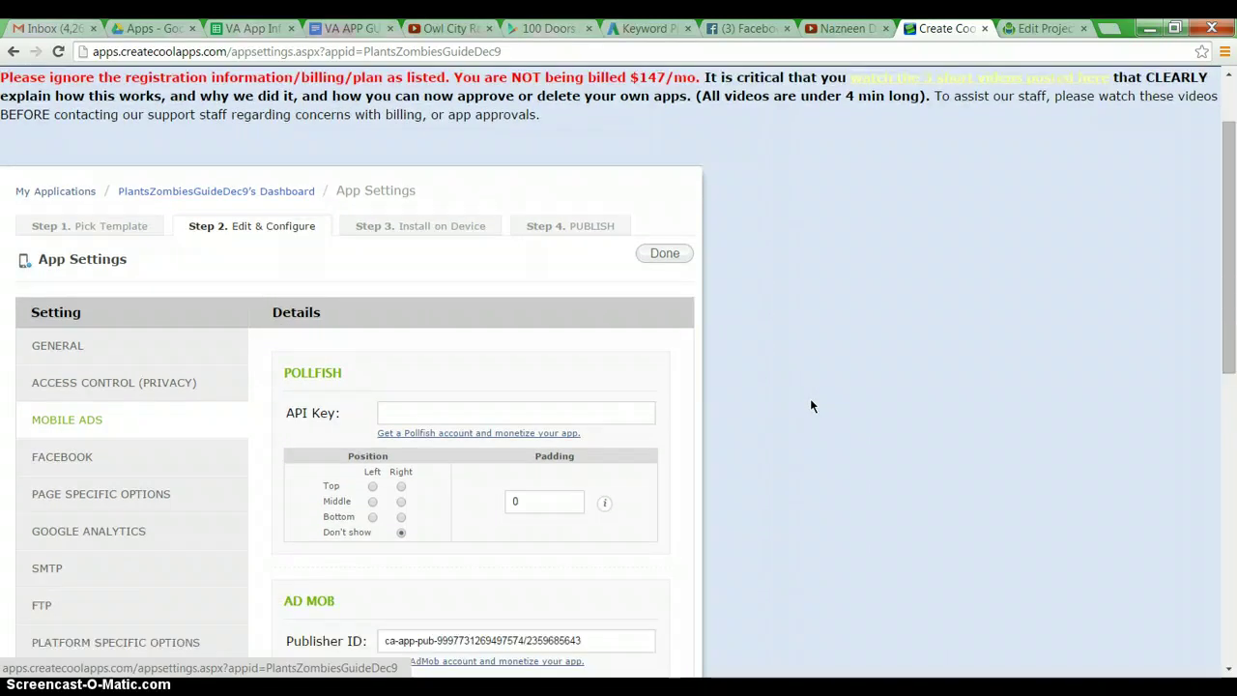